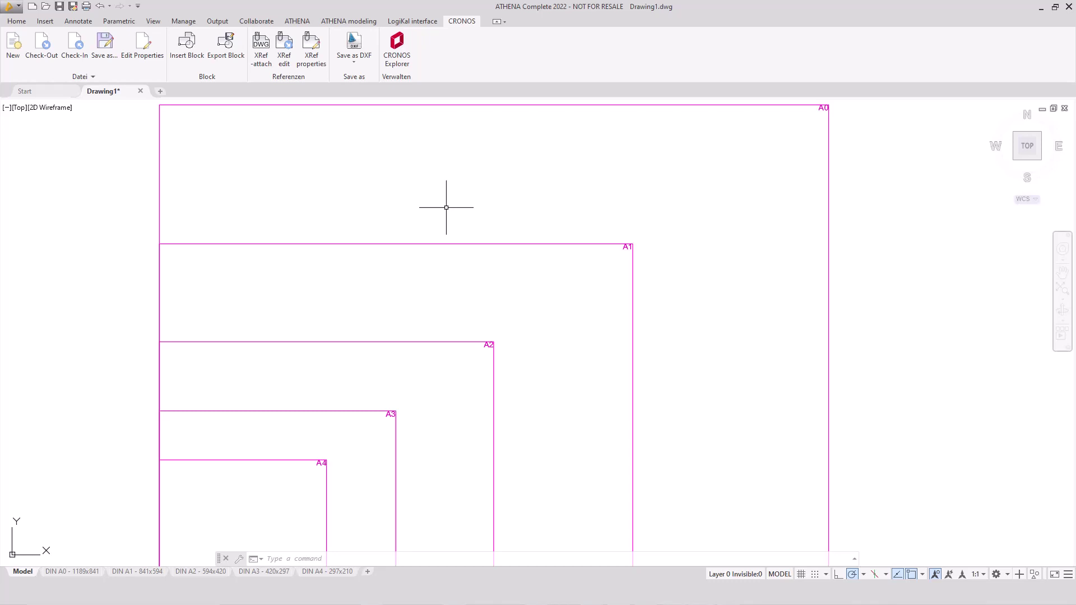
Switch to the CRONOS Explorer and open the drawing file of document 202302-DRW-002
{"action": "left_click", "coordinate": [446, 208]}
{"action": "key", "text": "Escape"}
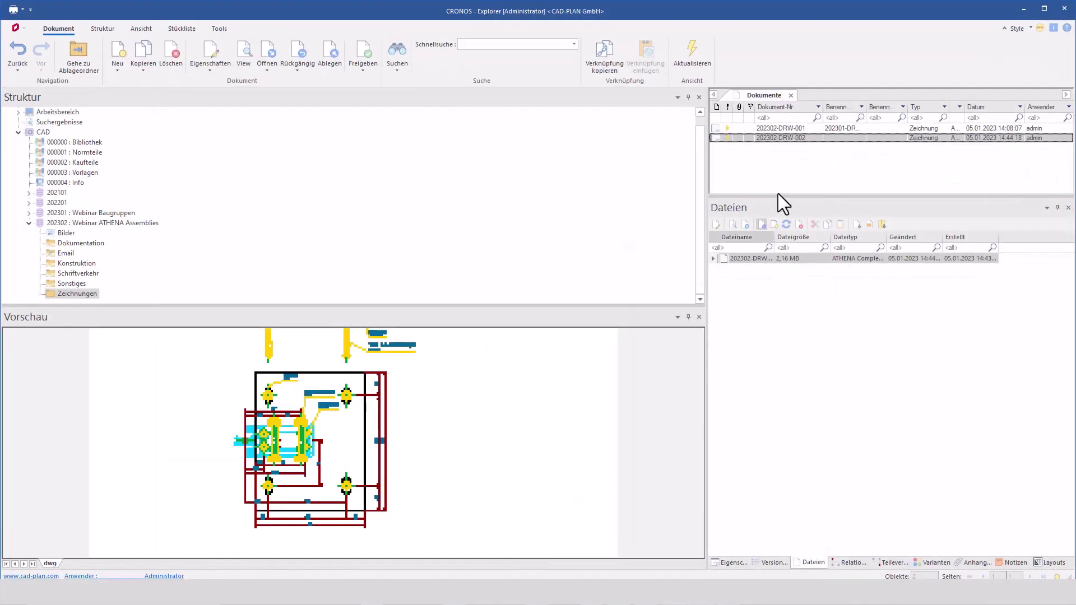
{"action": "right_click", "coordinate": [785, 139]}
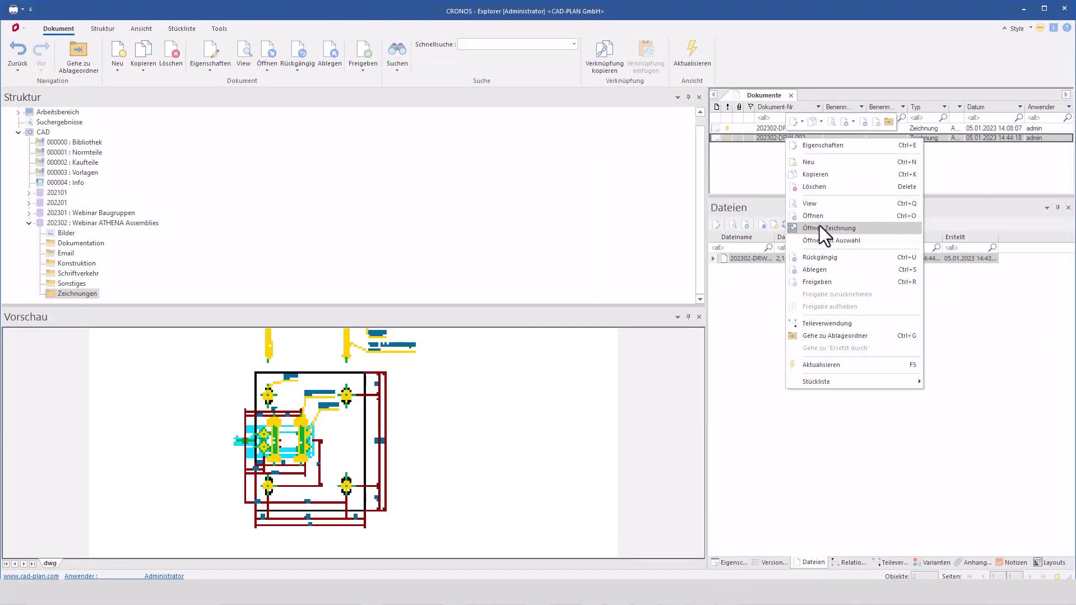
{"action": "left_click", "coordinate": [769, 138]}
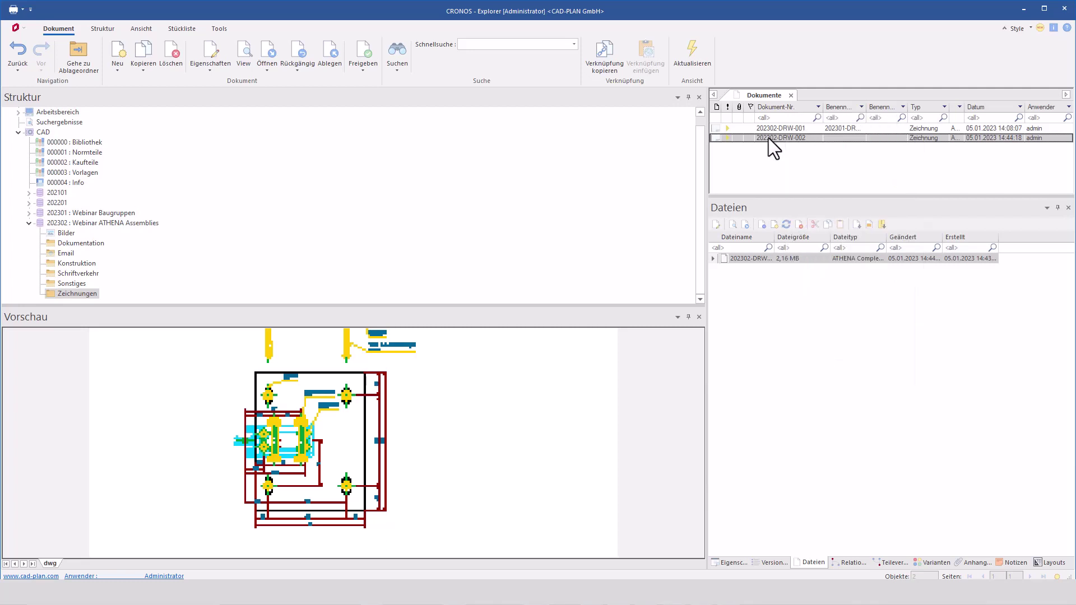
{"action": "right_click", "coordinate": [791, 261]}
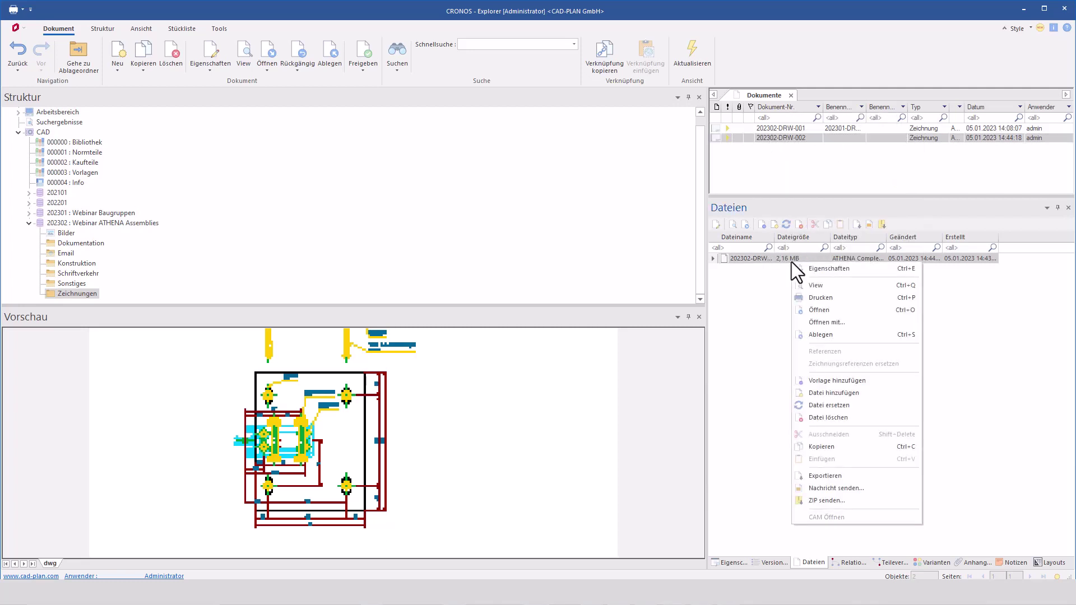
{"action": "left_click", "coordinate": [820, 310]}
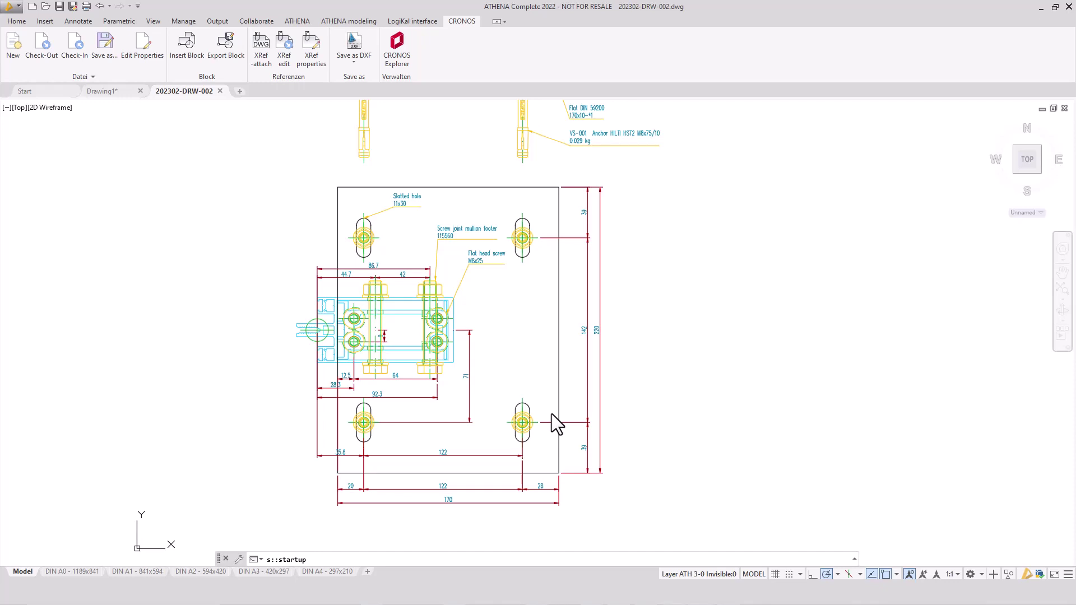
Display the whole drawing with its model in the Conceptual visual style
{"action": "scroll", "coordinate": [552, 414], "scroll_direction": "down", "scroll_amount": 5}
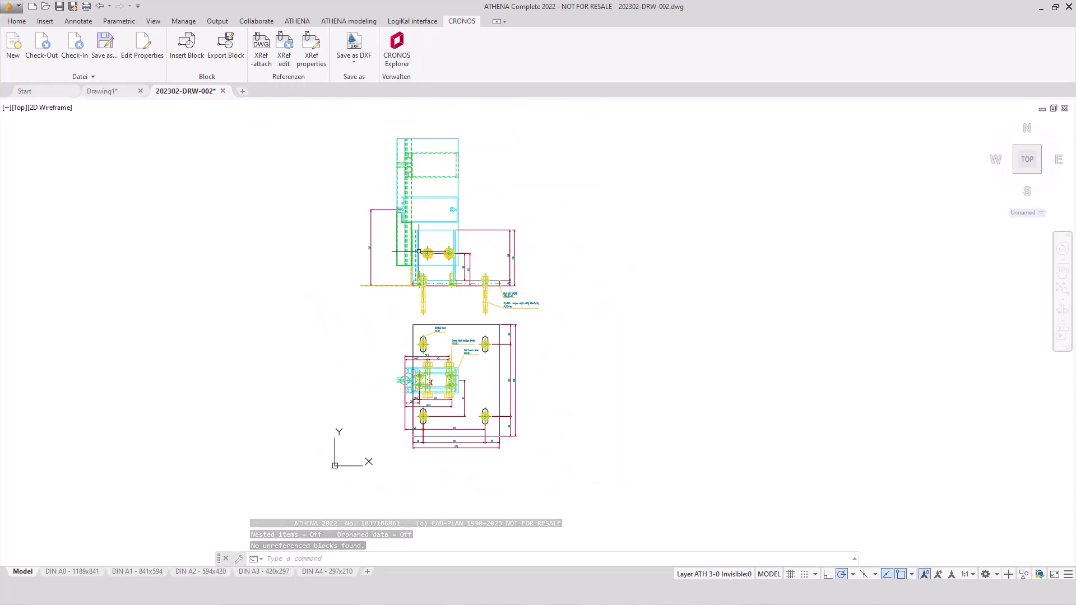
{"action": "middle_click_drag", "start_coordinate": [351, 356], "coordinate": [568, 440]}
{"action": "scroll", "coordinate": [392, 284], "scroll_direction": "down", "scroll_amount": 2}
{"action": "middle_click_drag", "start_coordinate": [217, 232], "coordinate": [299, 353]}
{"action": "left_click", "coordinate": [55, 107]}
{"action": "left_click", "coordinate": [82, 150]}
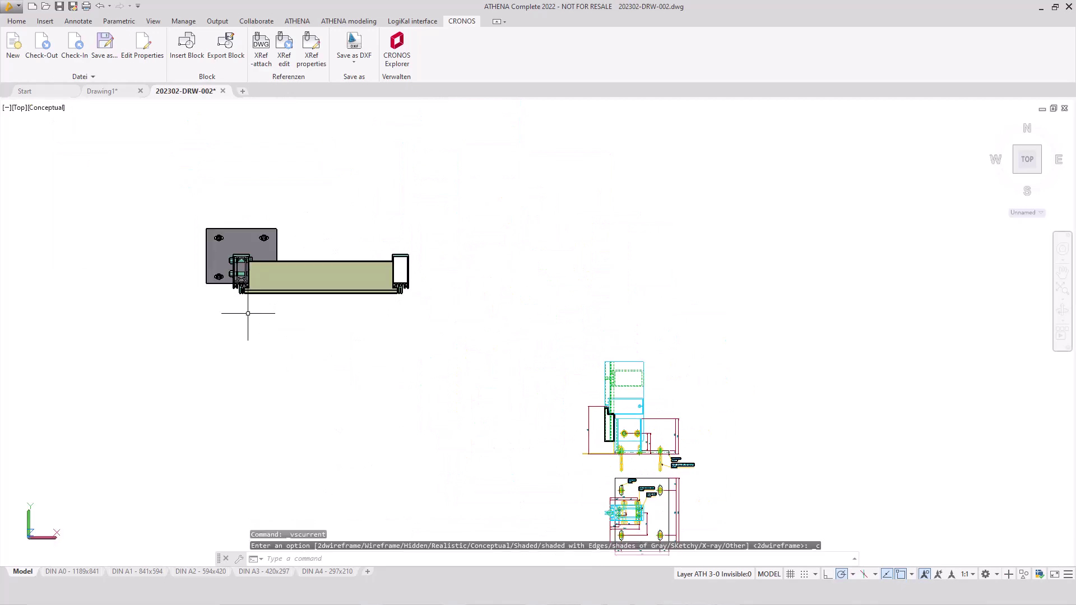
Examine the 3D mullion footer with its base plate, bolts and anchors from several sides
{"action": "middle_click_drag", "start_coordinate": [240, 308], "coordinate": [302, 168], "text": "shift"}
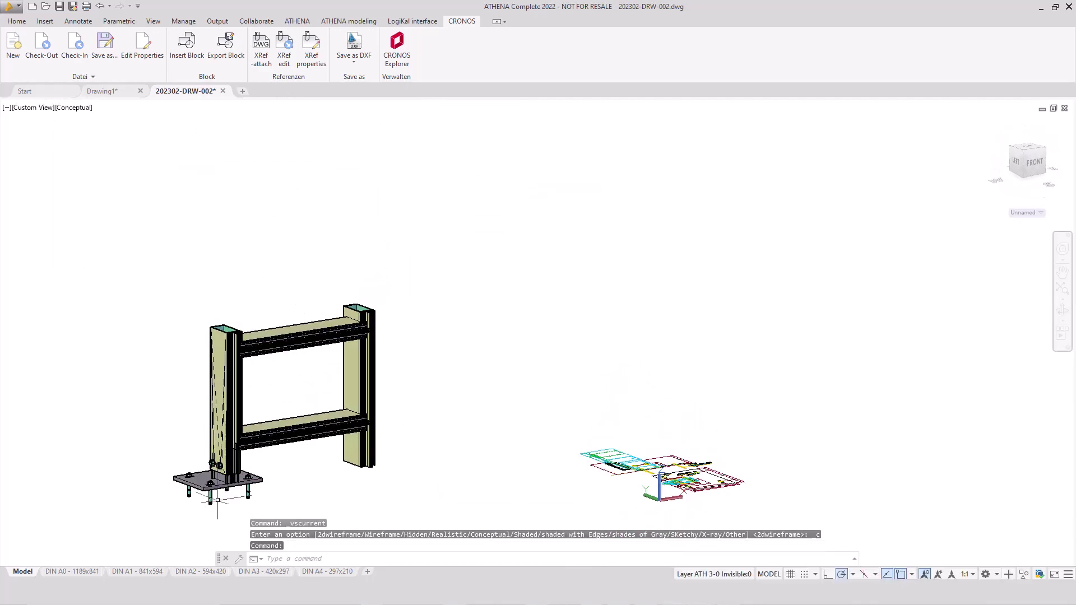
{"action": "middle_click_drag", "start_coordinate": [785, 421], "coordinate": [810, 347]}
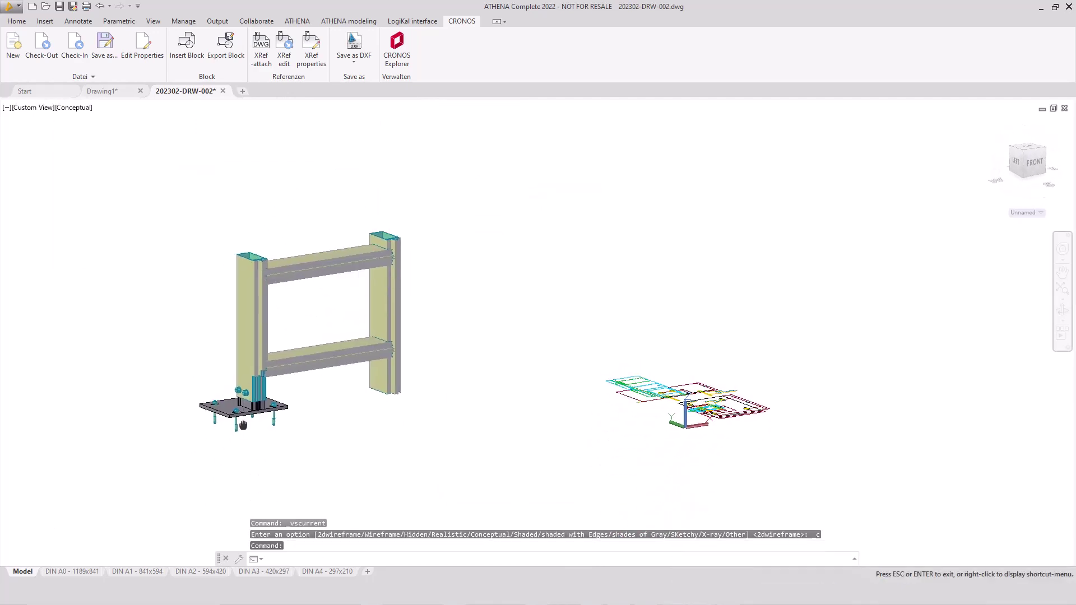
{"action": "left_click", "coordinate": [1063, 299]}
{"action": "left_click", "coordinate": [1042, 320]}
{"action": "left_click", "coordinate": [163, 343]}
{"action": "left_click", "coordinate": [332, 438]}
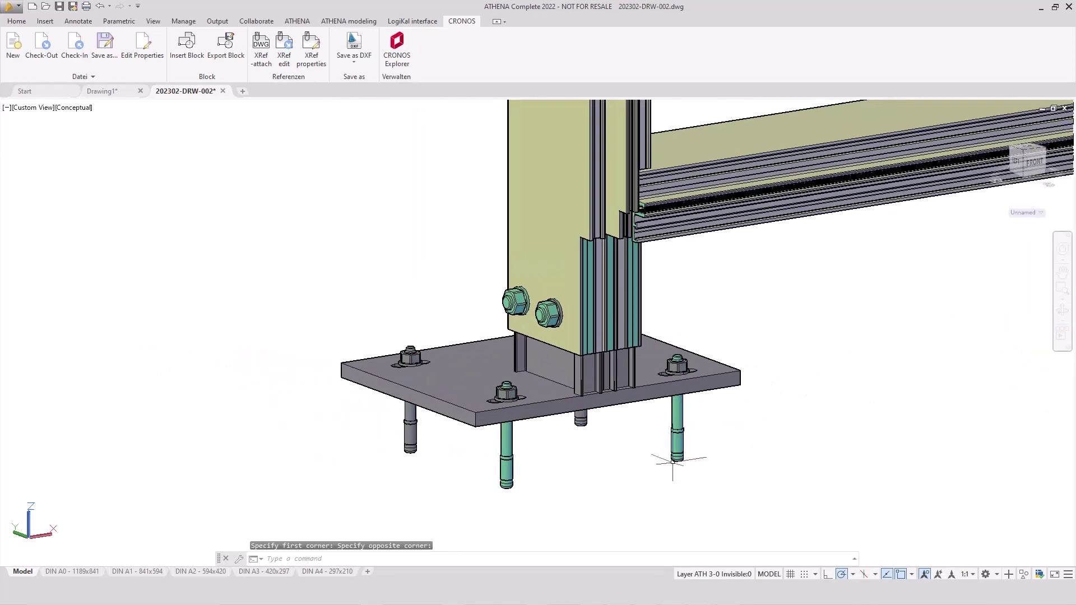
{"action": "middle_click_drag", "start_coordinate": [673, 449], "coordinate": [725, 432], "text": "shift"}
{"action": "double_click", "coordinate": [726, 432]}
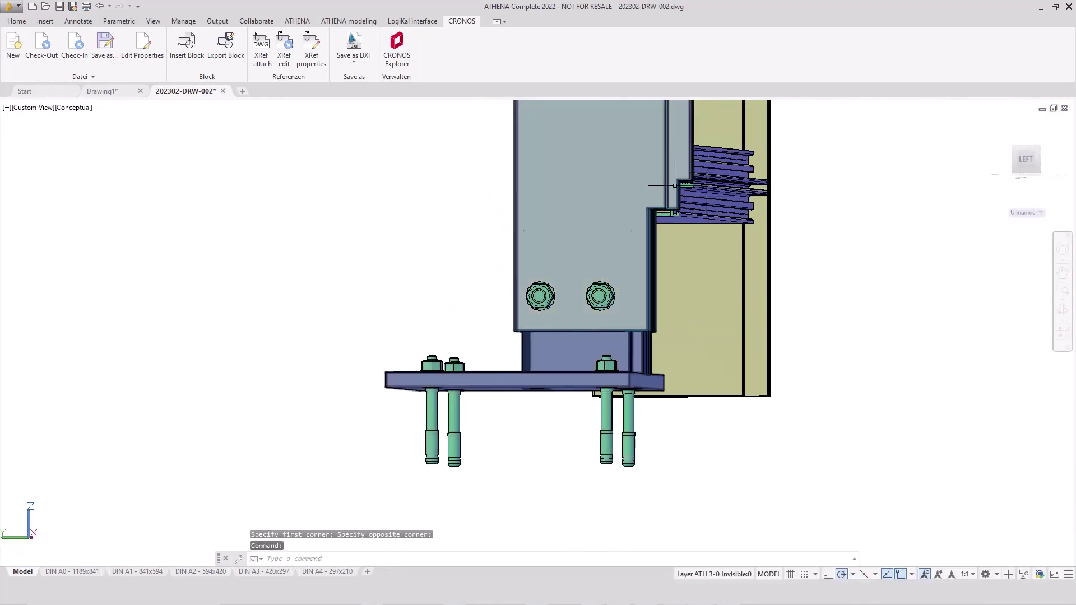
{"action": "key", "text": "Escape"}
{"action": "scroll", "coordinate": [367, 342], "scroll_direction": "down", "scroll_amount": 3}
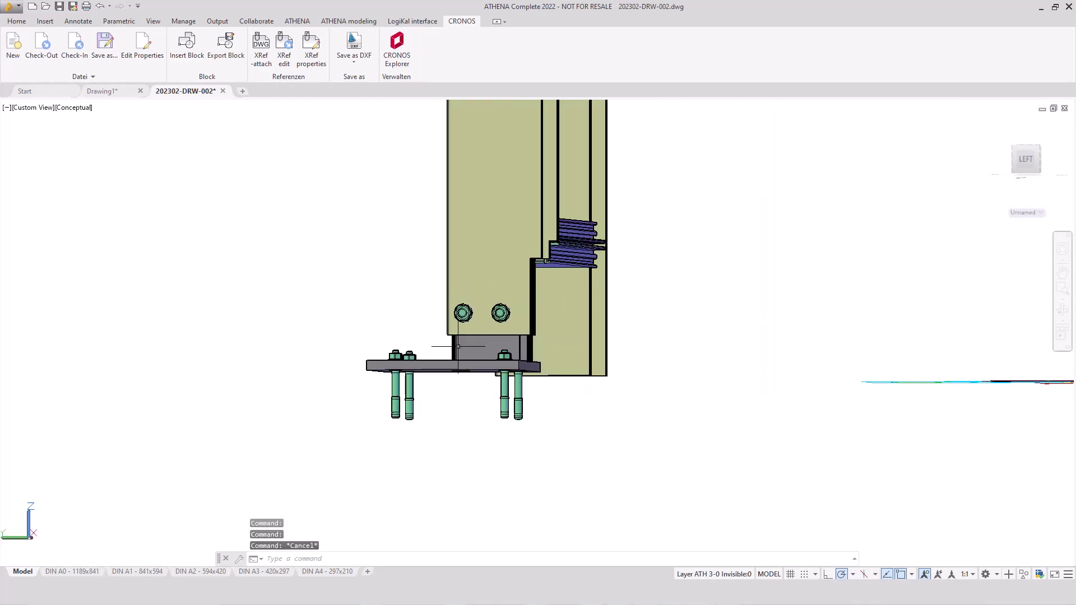
{"action": "middle_click_drag", "start_coordinate": [817, 330], "coordinate": [645, 415], "text": "shift"}
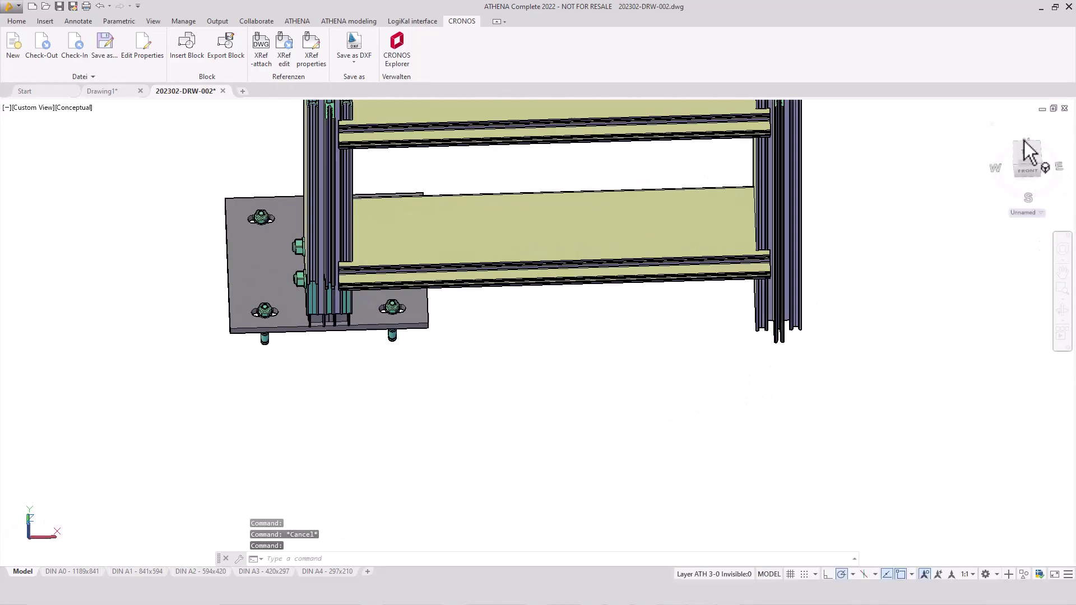
Return the drawing to the top view in the 2D Wireframe visual style
{"action": "left_click", "coordinate": [1027, 157]}
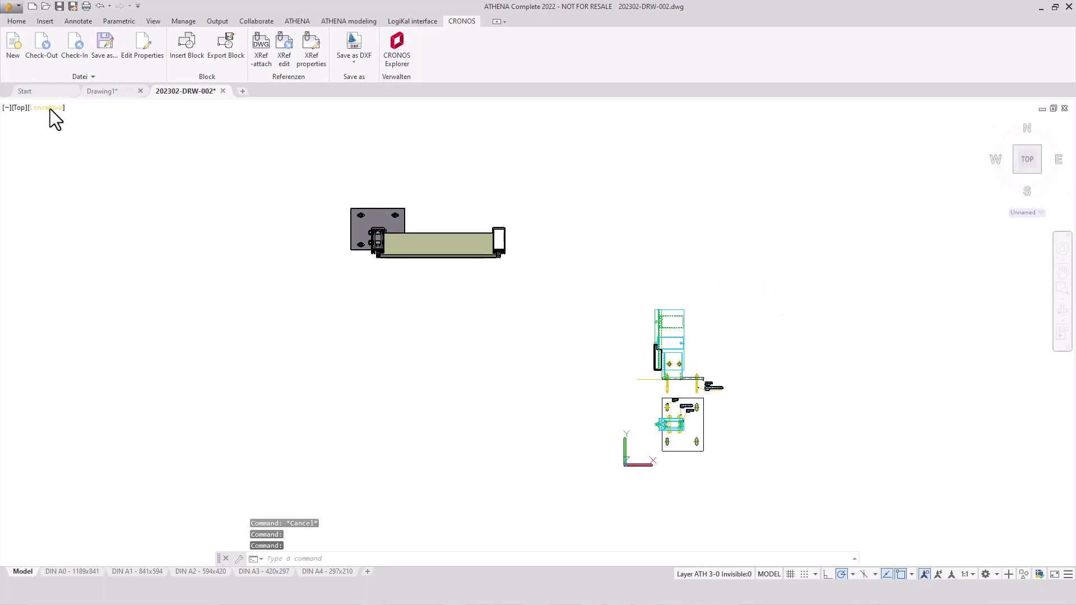
{"action": "left_click", "coordinate": [50, 109]}
{"action": "left_click", "coordinate": [86, 137]}
Examine the dimensioned 2D section and the base plate plan with its slotted holes and screws
{"action": "left_click", "coordinate": [1063, 288]}
{"action": "left_click", "coordinate": [615, 343]}
{"action": "left_click", "coordinate": [751, 471]}
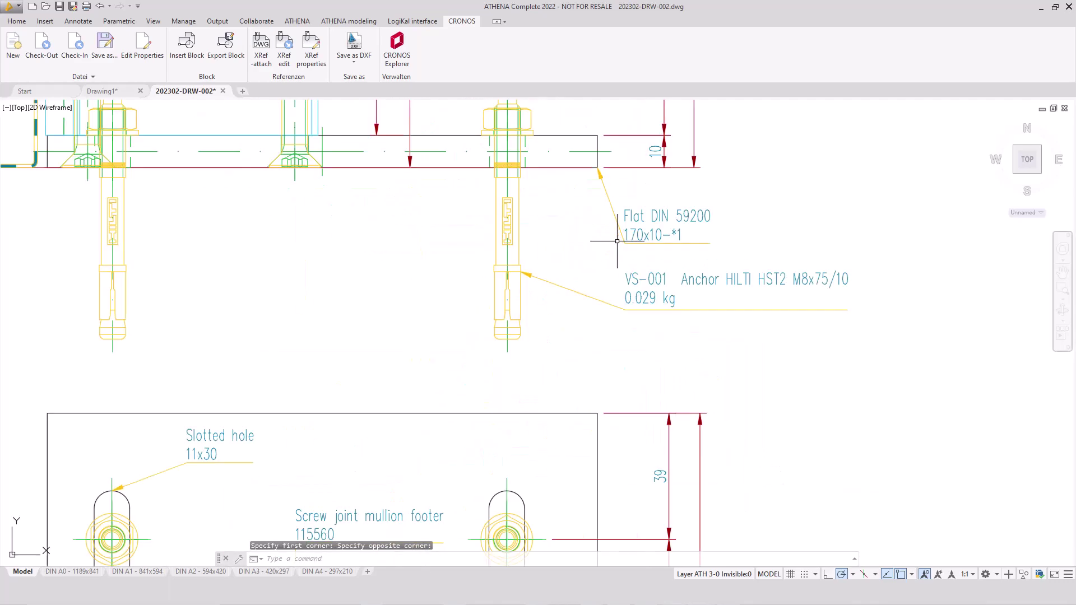
{"action": "scroll", "coordinate": [617, 241], "scroll_direction": "down", "scroll_amount": 3}
{"action": "middle_click_drag", "start_coordinate": [555, 252], "coordinate": [792, 524]}
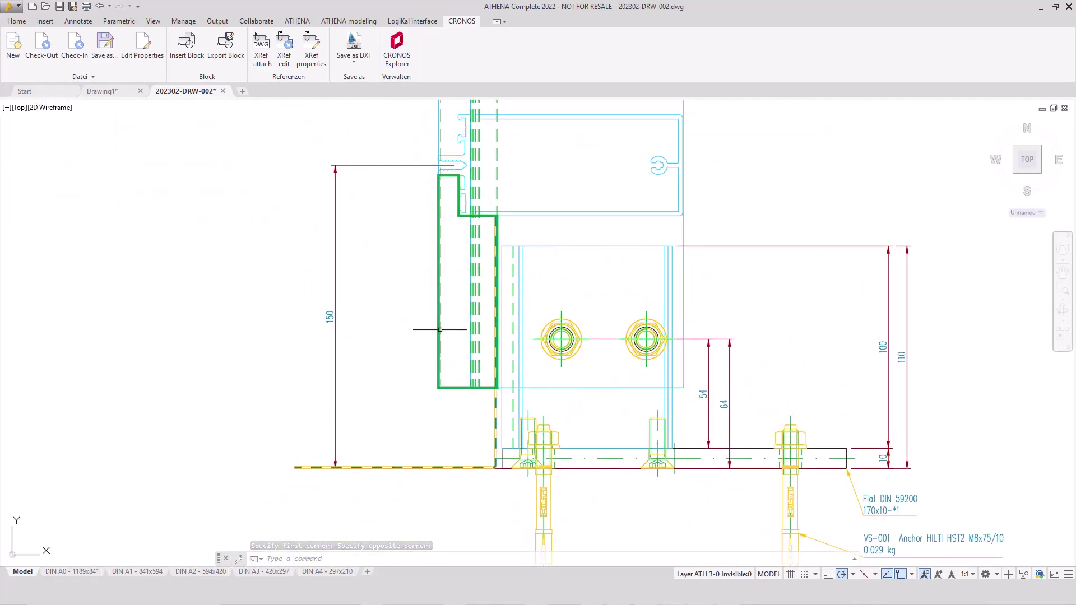
{"action": "scroll", "coordinate": [441, 332], "scroll_direction": "down", "scroll_amount": 1}
{"action": "scroll", "coordinate": [444, 302], "scroll_direction": "down", "scroll_amount": 3}
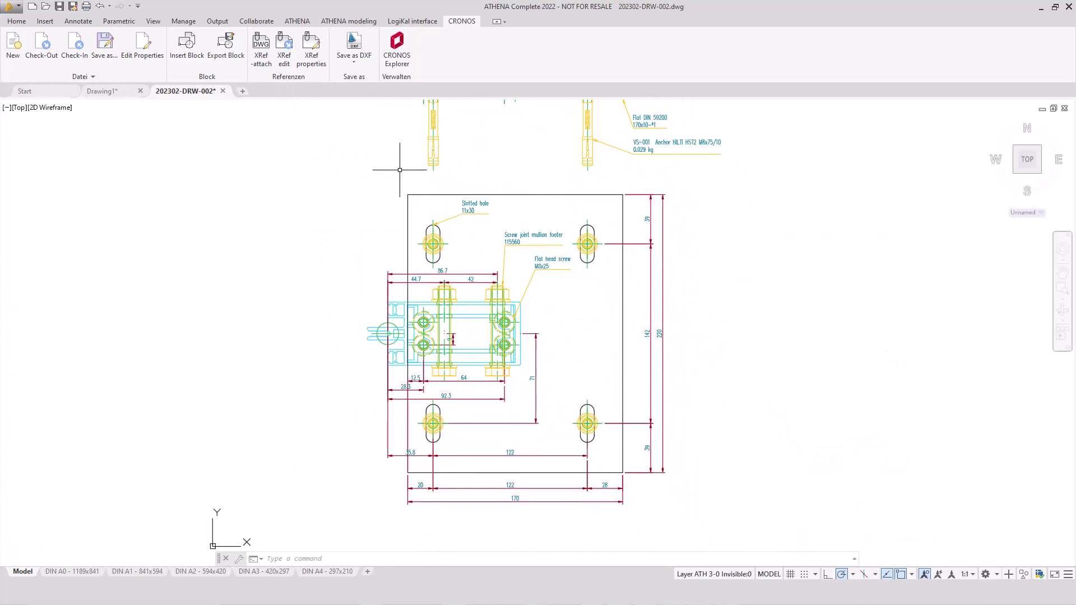
{"action": "scroll", "coordinate": [444, 302], "scroll_direction": "up", "scroll_amount": 2}
{"action": "mouse_move", "coordinate": [532, 359]}
{"action": "middle_mouse_down"}
{"action": "mouse_move", "coordinate": [472, 323]}
{"action": "mouse_move", "coordinate": [467, 347]}
{"action": "middle_mouse_up"}
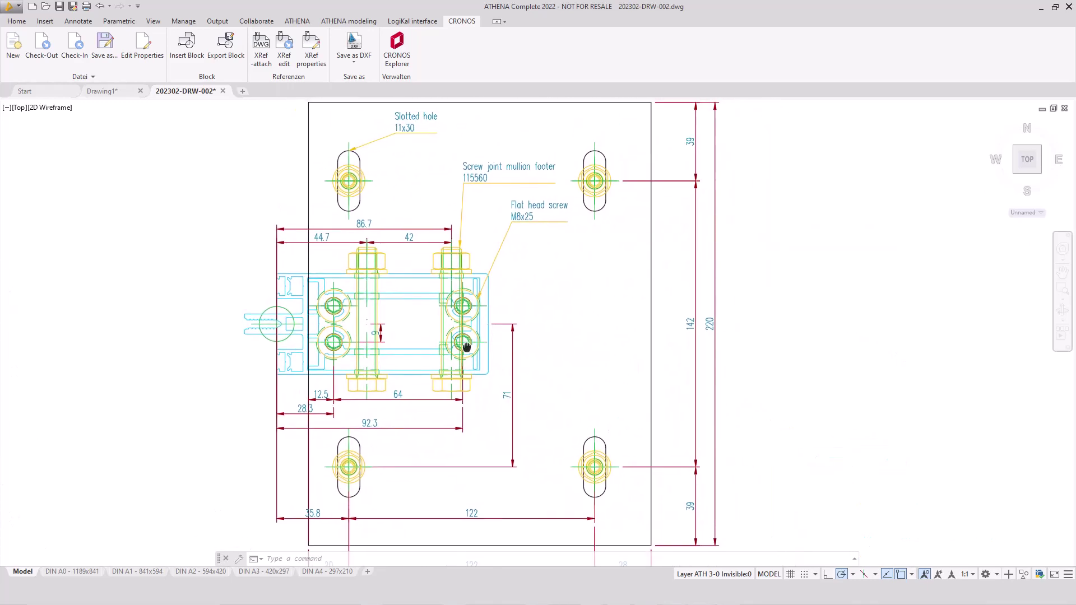
Open the editor for assemblies in an enlarged window and look through the existing assemblies without loading one
{"action": "left_click", "coordinate": [340, 22]}
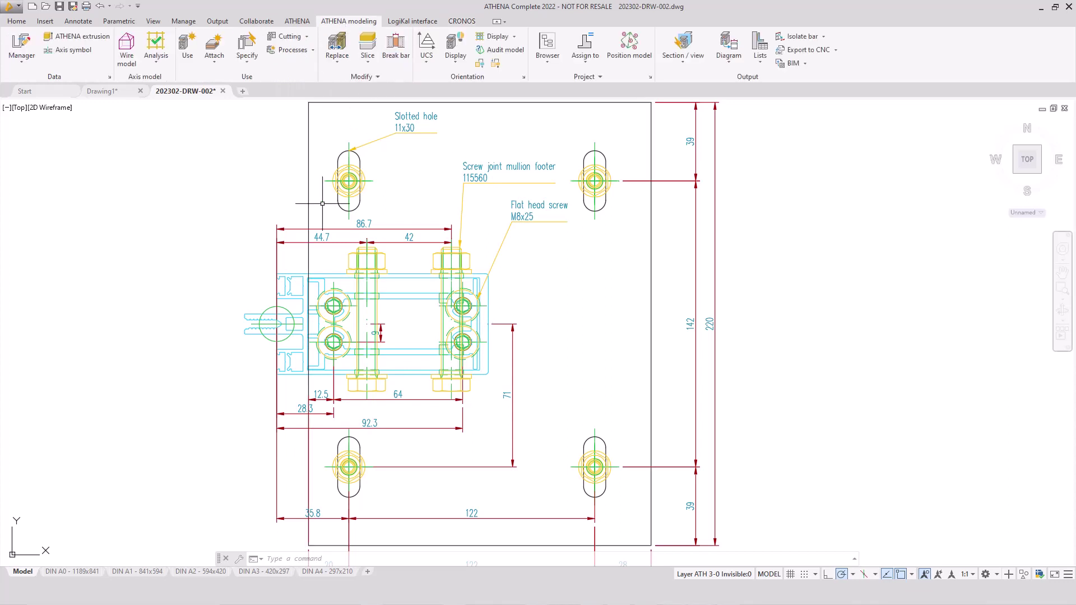
{"action": "left_click", "coordinate": [25, 59]}
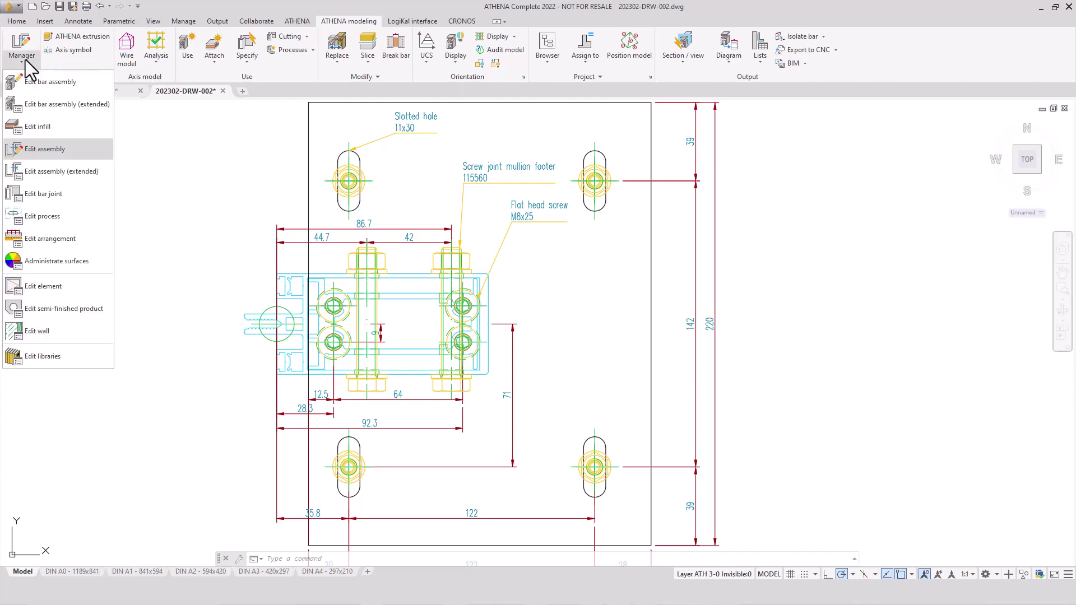
{"action": "left_click", "coordinate": [45, 151]}
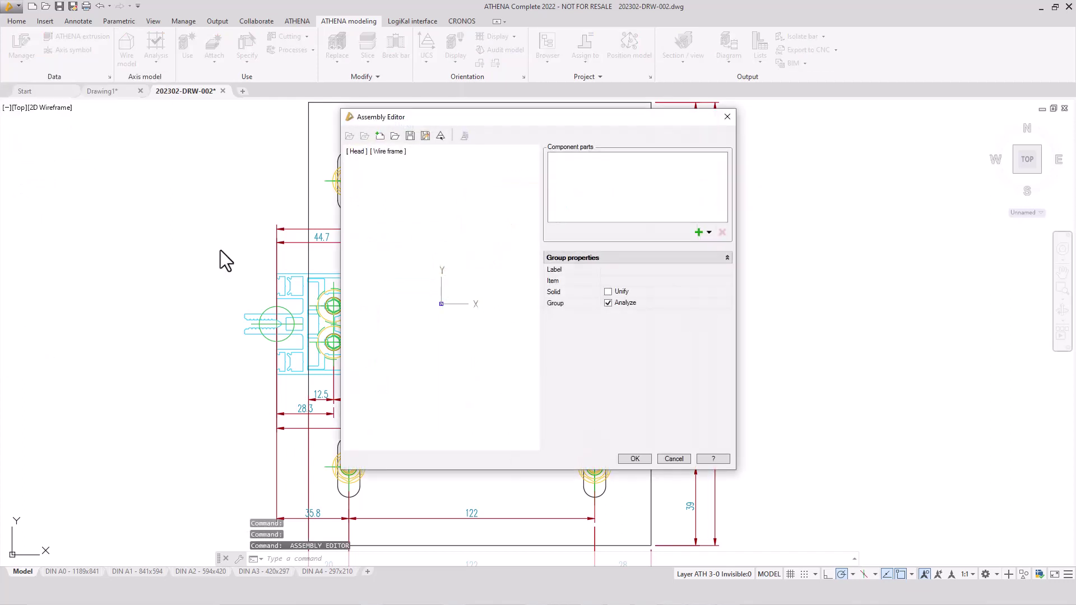
{"action": "left_click_drag", "start_coordinate": [737, 197], "coordinate": [818, 197]}
{"action": "left_click_drag", "start_coordinate": [339, 210], "coordinate": [242, 212]}
{"action": "left_click_drag", "start_coordinate": [452, 471], "coordinate": [454, 513]}
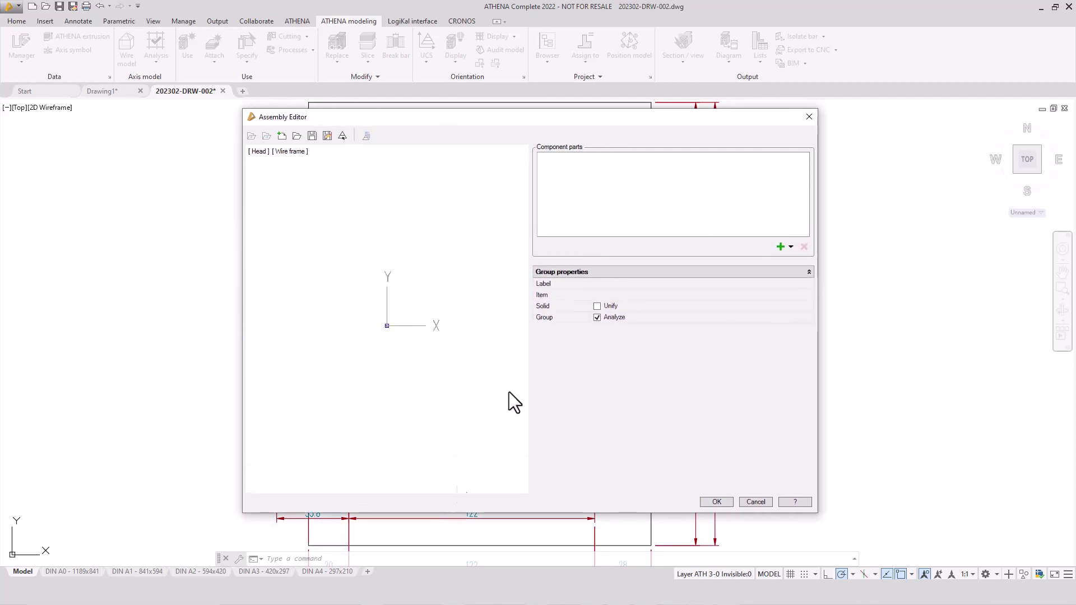
{"action": "left_click", "coordinate": [297, 136]}
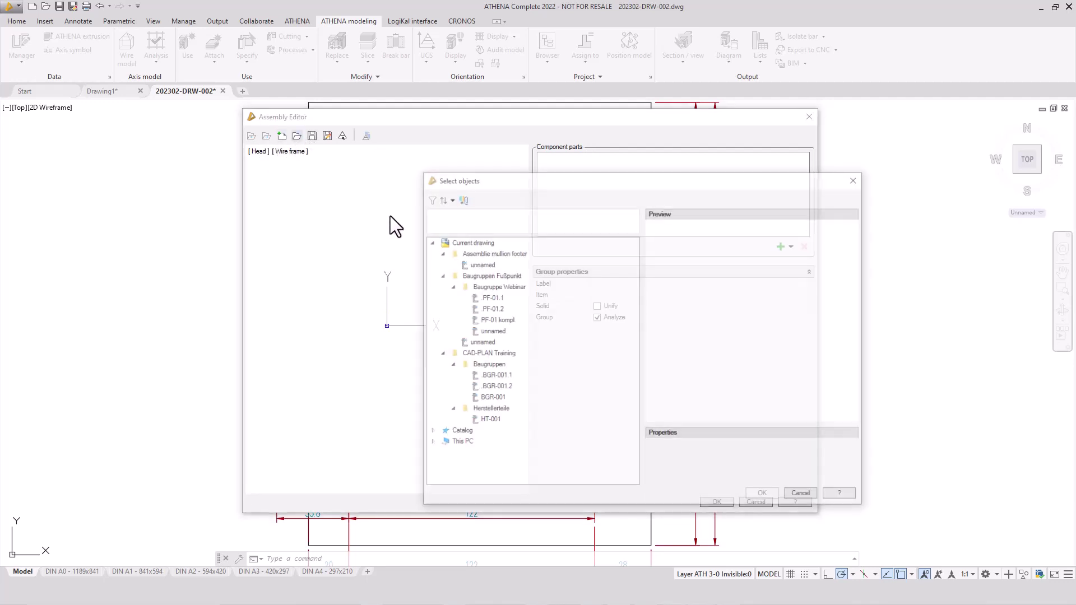
{"action": "left_click", "coordinate": [856, 178]}
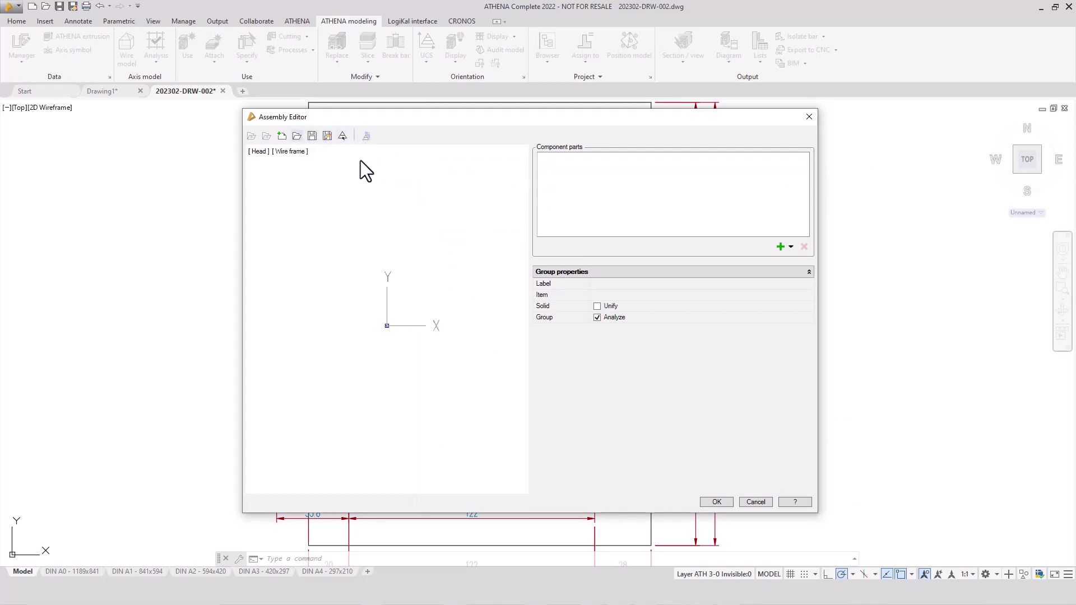
Pick the base plate and its 11x30 slotted holes as component parts, and deselect the parts around the upper-right hole
{"action": "left_click", "coordinate": [780, 247]}
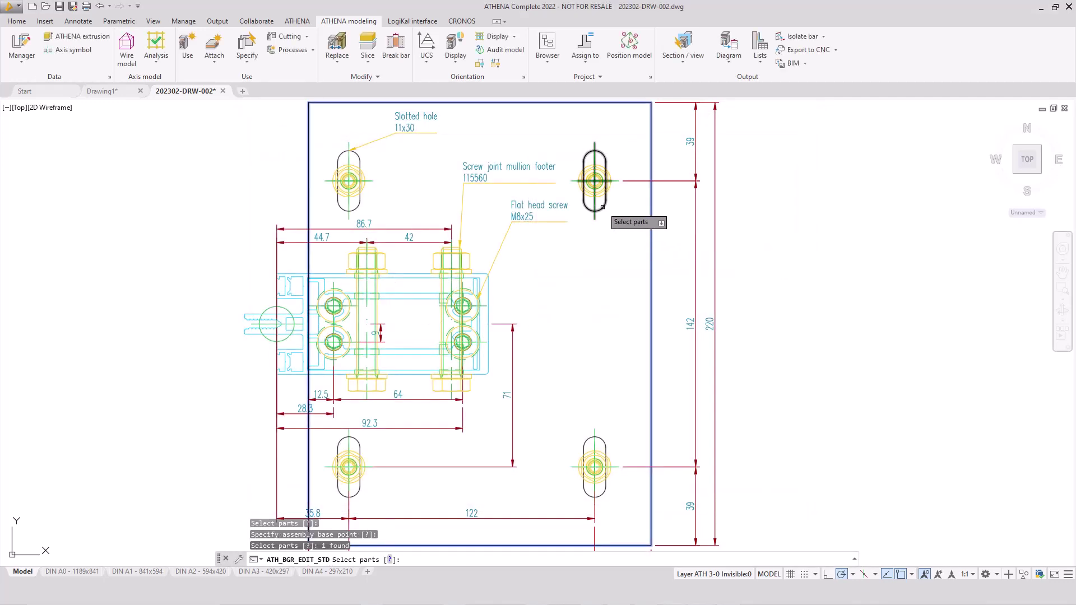
{"action": "left_click", "coordinate": [602, 204]}
{"action": "left_click", "coordinate": [359, 202]}
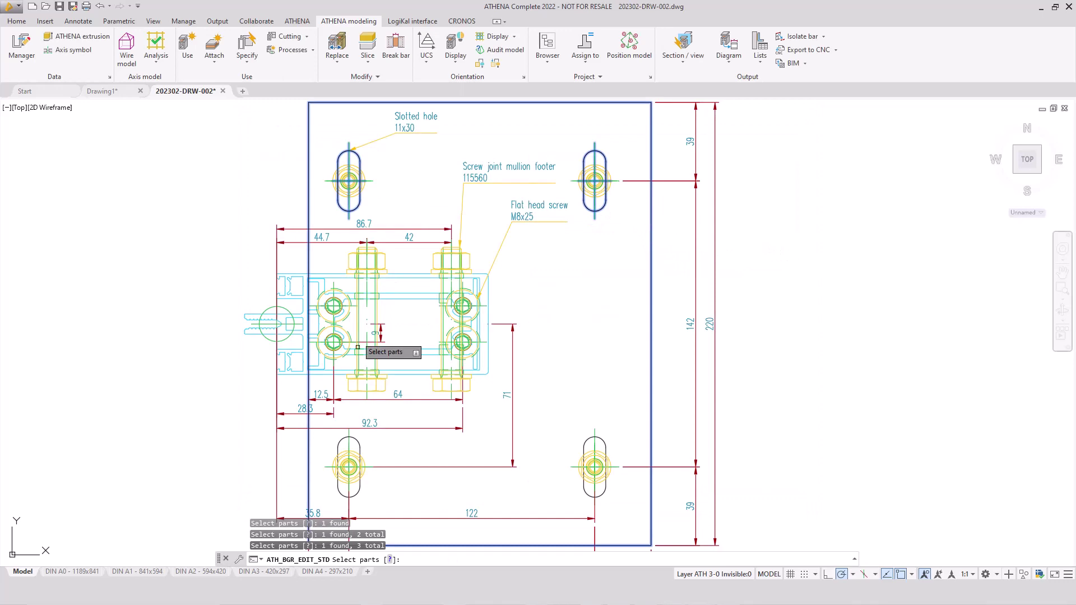
{"action": "left_click", "coordinate": [358, 444]}
{"action": "left_click", "coordinate": [587, 445]}
{"action": "left_click", "coordinate": [570, 204]}
{"action": "scroll", "coordinate": [570, 204], "scroll_direction": "up", "scroll_amount": 3}
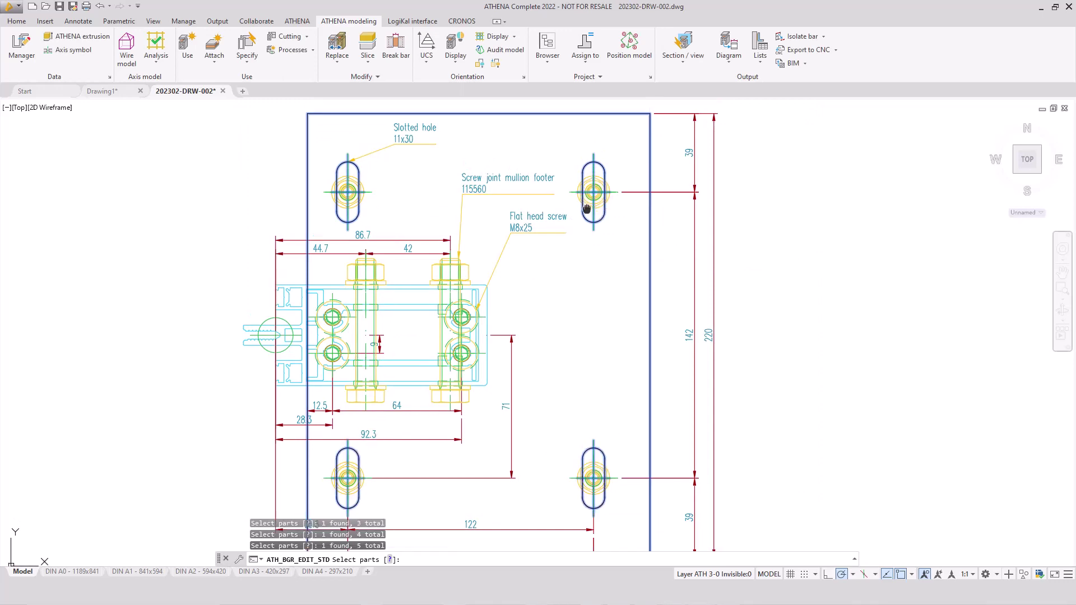
{"action": "left_click_drag", "start_coordinate": [600, 249], "coordinate": [439, 346], "text": "shift"}
{"action": "middle_click_drag", "start_coordinate": [439, 347], "coordinate": [553, 255]}
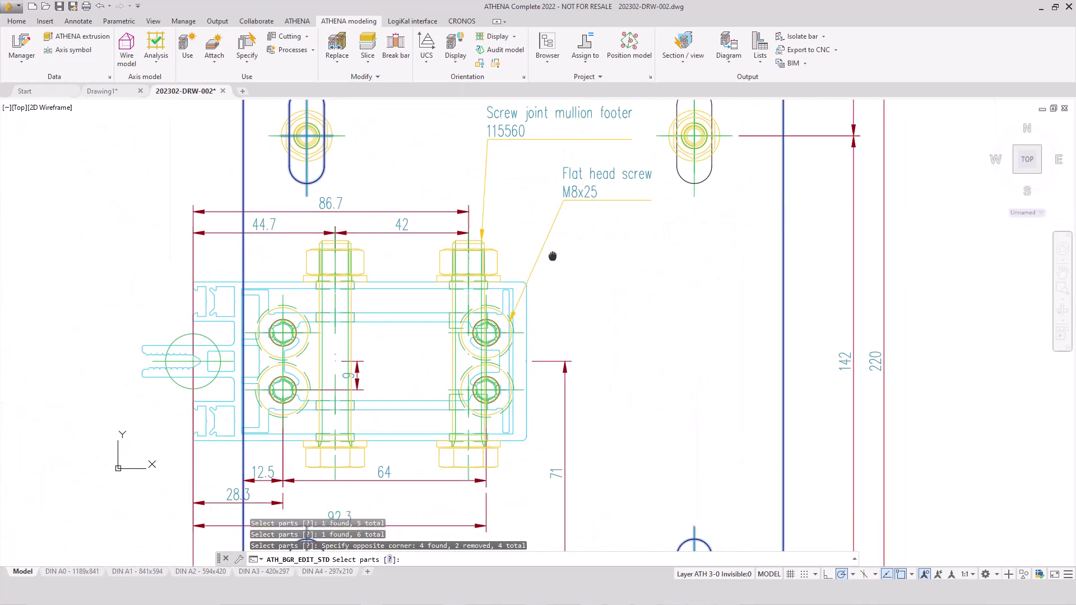
Add the four M8 countersunk screw holes under the mullion profile to the component selection
{"action": "left_click", "coordinate": [325, 294]}
{"action": "scroll", "coordinate": [331, 280], "scroll_direction": "up", "scroll_amount": 8}
{"action": "scroll", "coordinate": [390, 257], "scroll_direction": "down", "scroll_amount": 5}
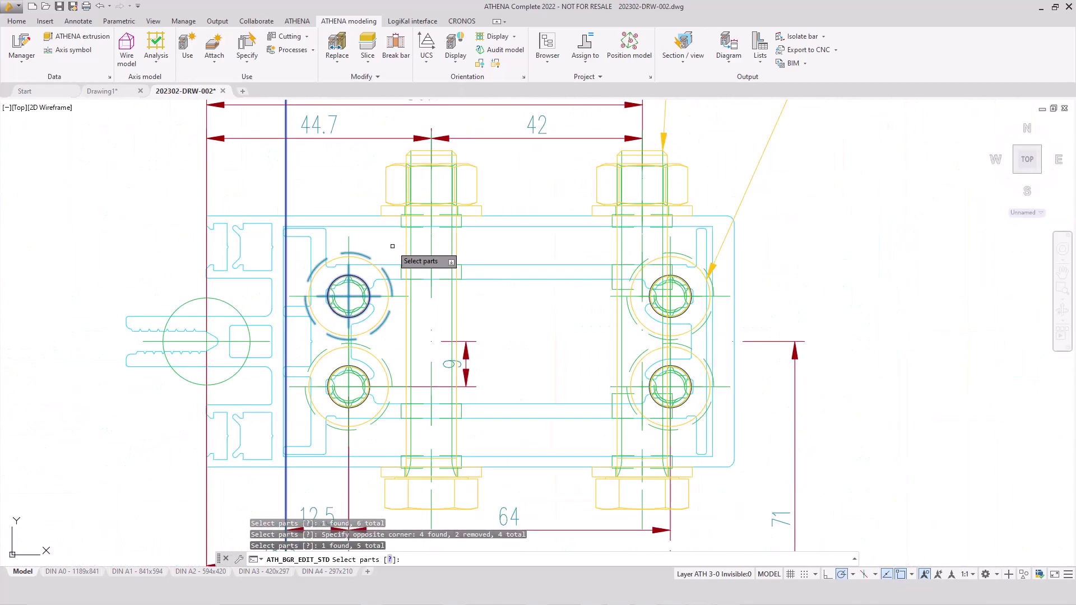
{"action": "left_click", "coordinate": [367, 294]}
{"action": "scroll", "coordinate": [367, 314], "scroll_direction": "up", "scroll_amount": 5}
{"action": "scroll", "coordinate": [608, 294], "scroll_direction": "down", "scroll_amount": 5}
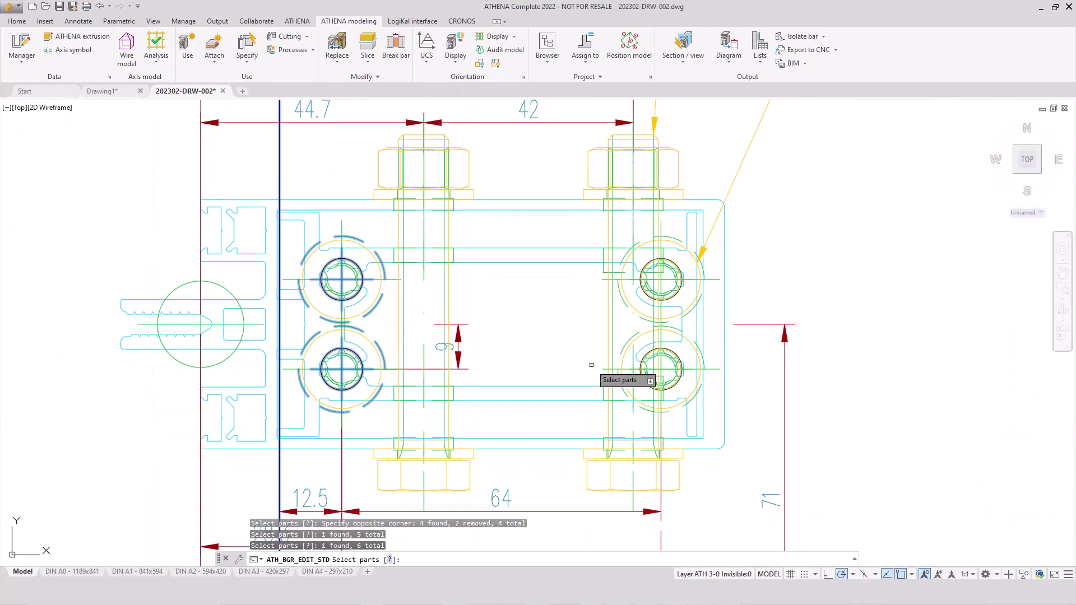
{"action": "scroll", "coordinate": [643, 335], "scroll_direction": "up", "scroll_amount": 5}
{"action": "left_click", "coordinate": [613, 327]}
{"action": "middle_click_drag", "start_coordinate": [580, 306], "coordinate": [553, 423]}
{"action": "left_click", "coordinate": [560, 271]}
{"action": "scroll", "coordinate": [465, 266], "scroll_direction": "down", "scroll_amount": 5}
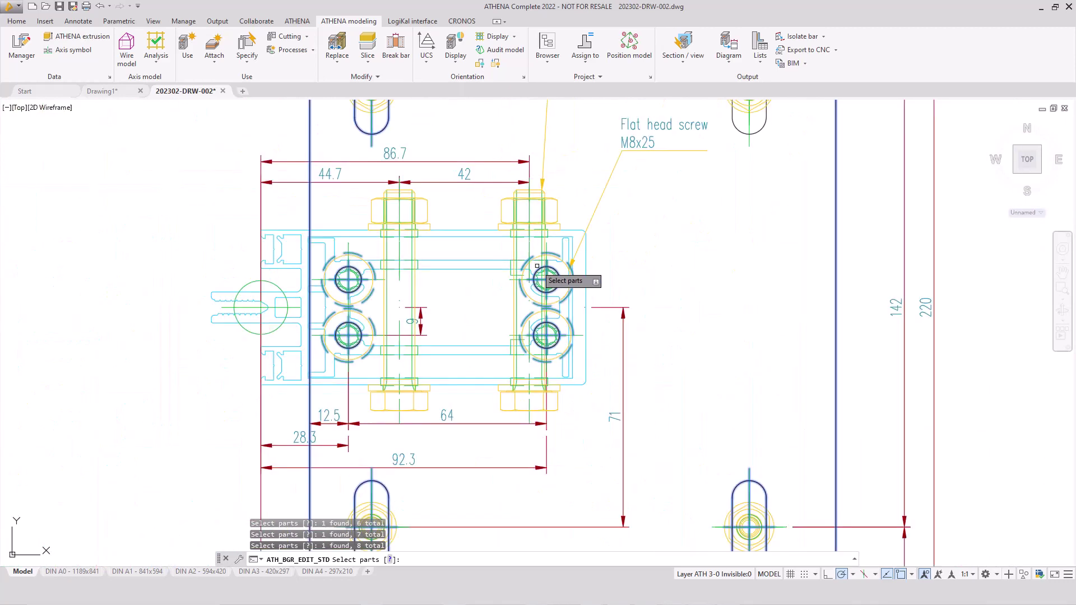
Complete the part selection and place the assembly base point at the center of the circle on the mullion's outer end
{"action": "key", "text": "Return"}
{"action": "right_click", "coordinate": [268, 312], "text": "shift"}
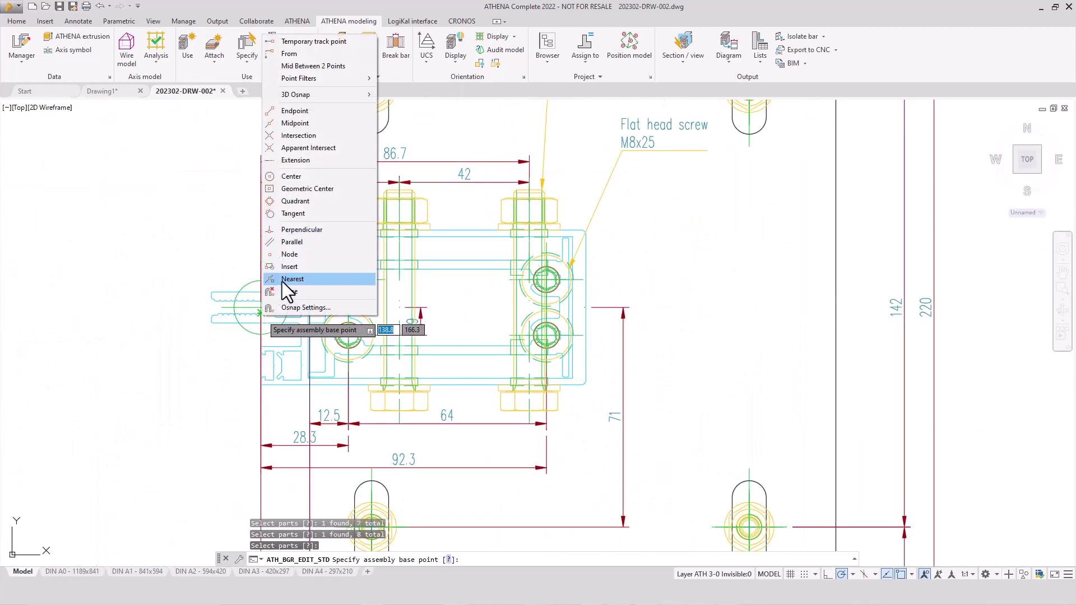
{"action": "left_click", "coordinate": [289, 279]}
{"action": "right_click", "coordinate": [261, 316], "text": "shift"}
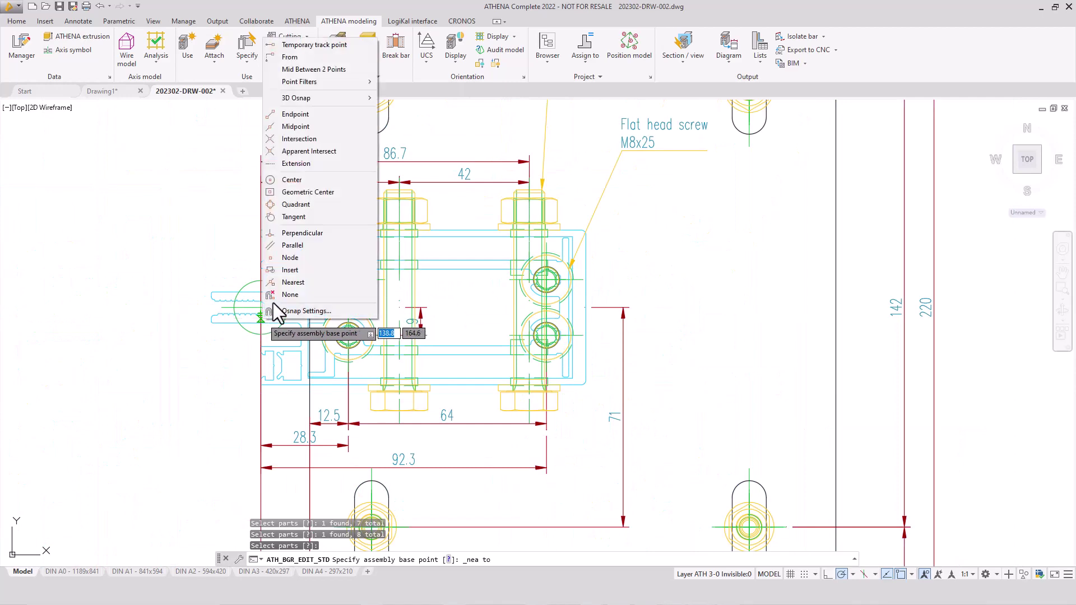
{"action": "left_click", "coordinate": [292, 270]}
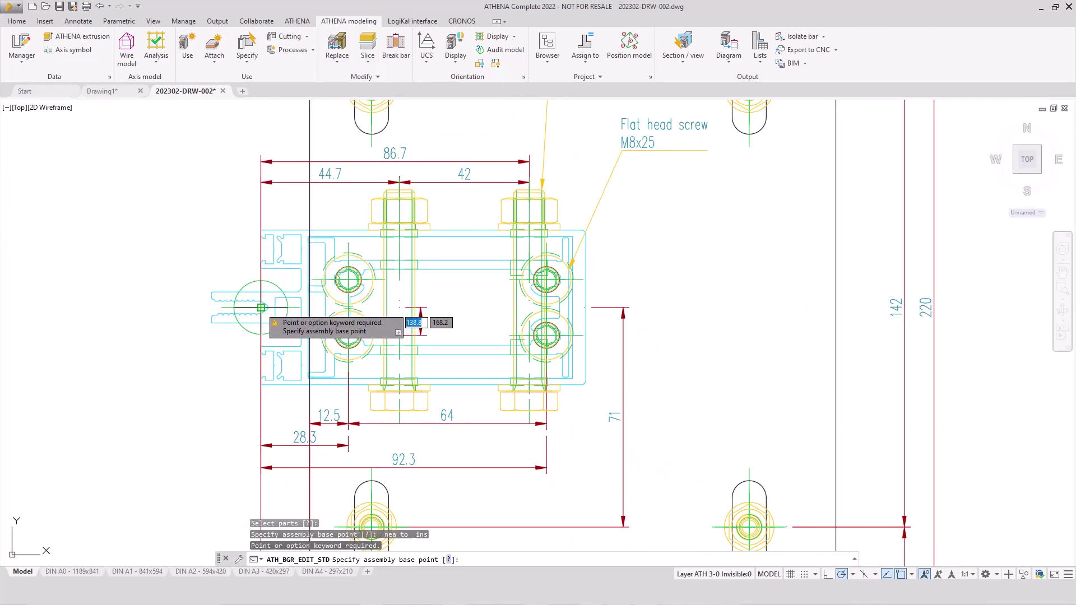
{"action": "left_click", "coordinate": [261, 308]}
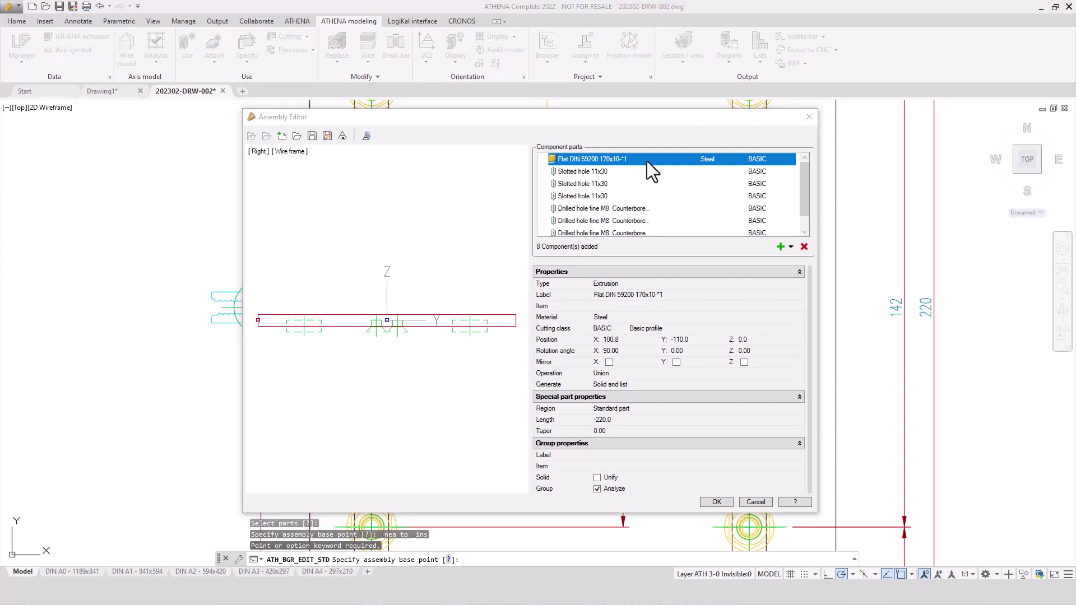
Set the Z position of the Flat DIN 59200 base plate to 5
{"action": "left_click", "coordinate": [751, 340]}
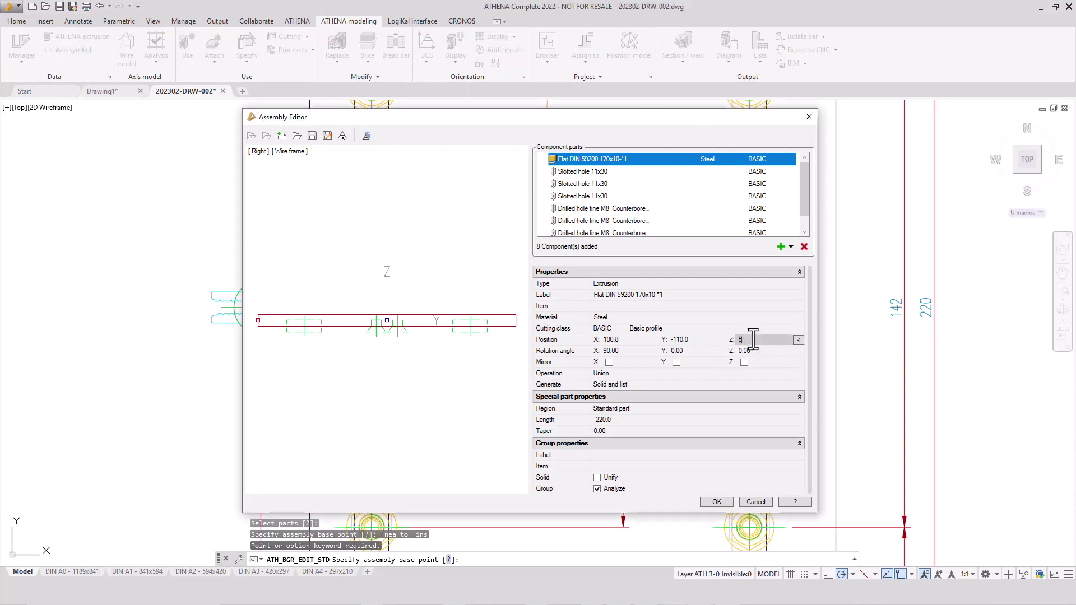
{"action": "type", "text": "5"}
{"action": "key", "text": "Tab"}
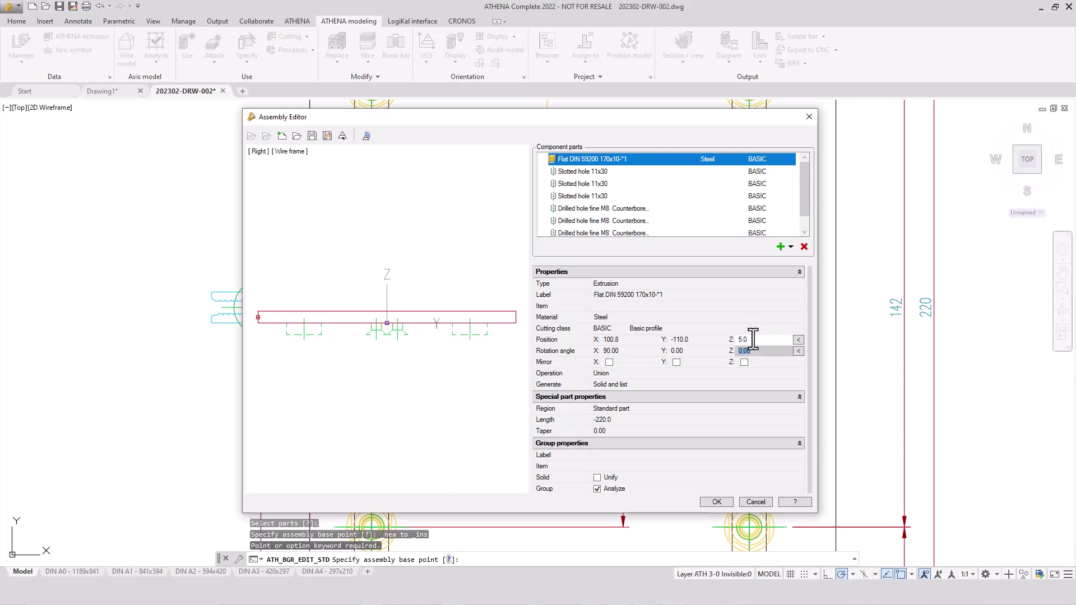
Set the Z position of all slotted holes and M8 counterbore holes in the assembly to 10
{"action": "left_click", "coordinate": [598, 170]}
{"action": "scroll", "coordinate": [610, 228], "scroll_direction": "down", "scroll_amount": 1}
{"action": "left_click", "coordinate": [610, 228], "text": "shift"}
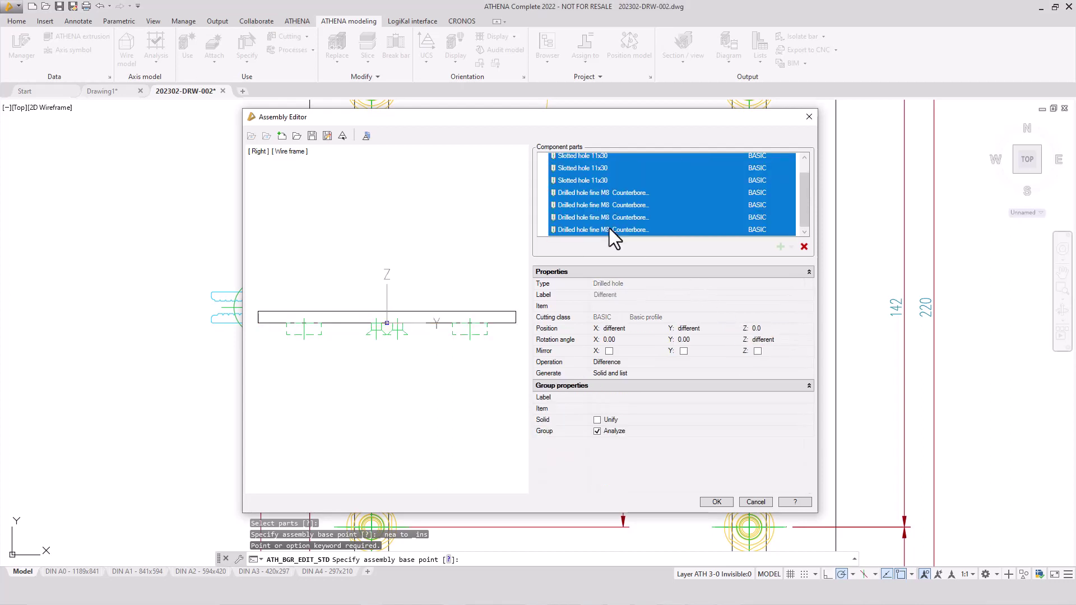
{"action": "left_click", "coordinate": [760, 329]}
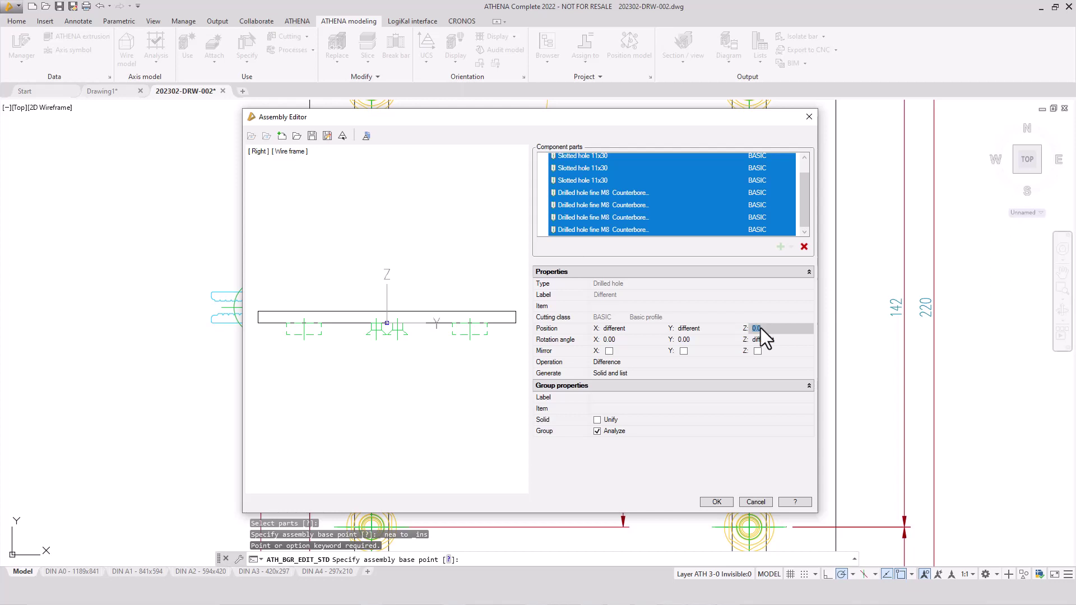
{"action": "type", "text": "10"}
{"action": "key", "text": "Tab"}
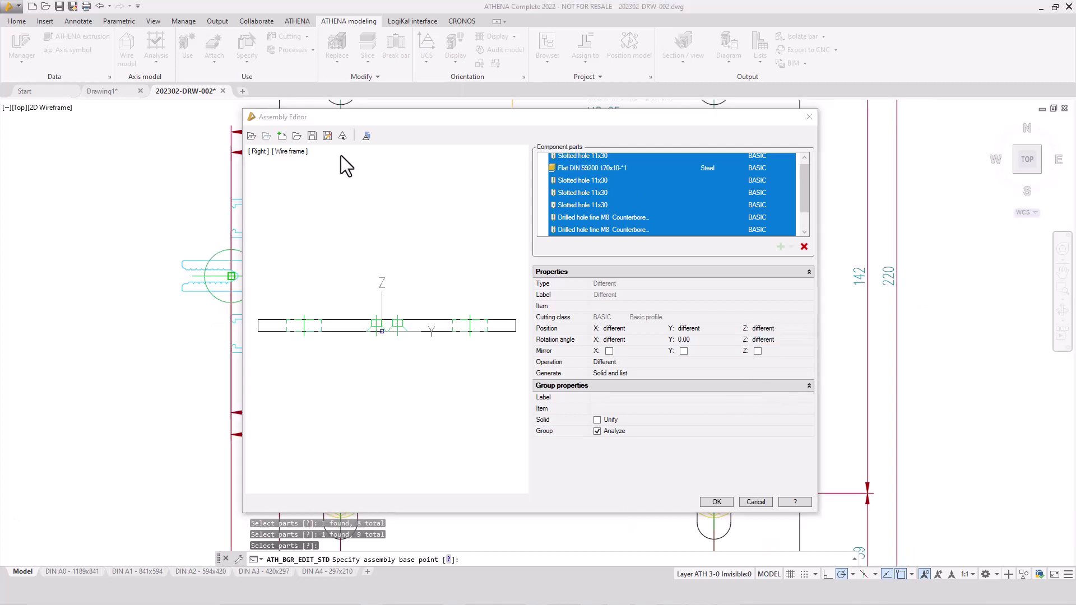
Save the assembly in the "Assemblie mullion footer" folder with name MF-01.1, designation "Mullion footer plate" and item MF-01.1
{"action": "left_click", "coordinate": [327, 136]}
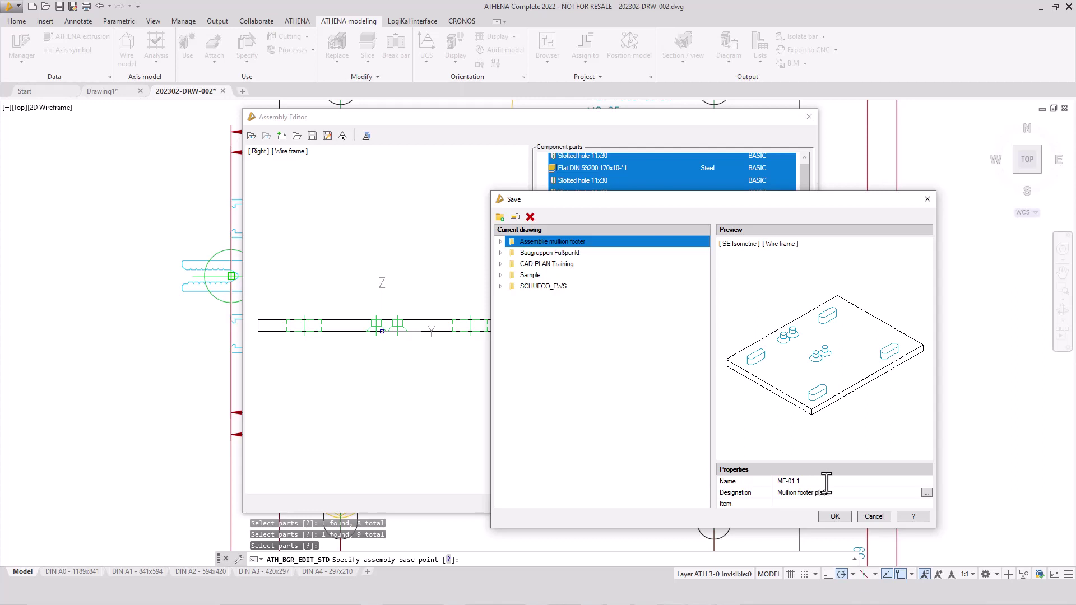
{"action": "double_click", "coordinate": [793, 505]}
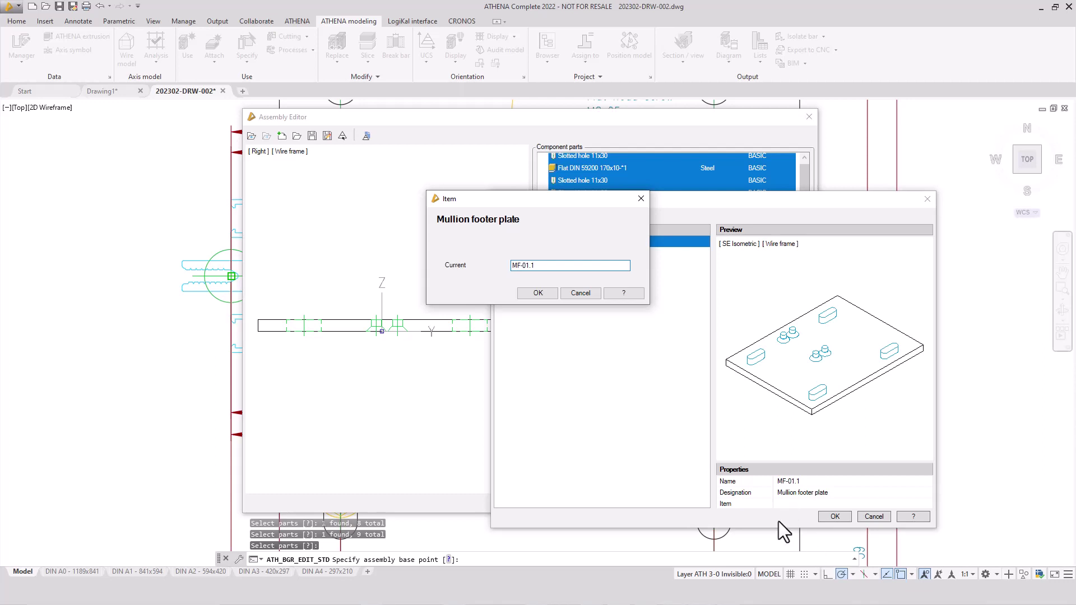
{"action": "left_click", "coordinate": [542, 292]}
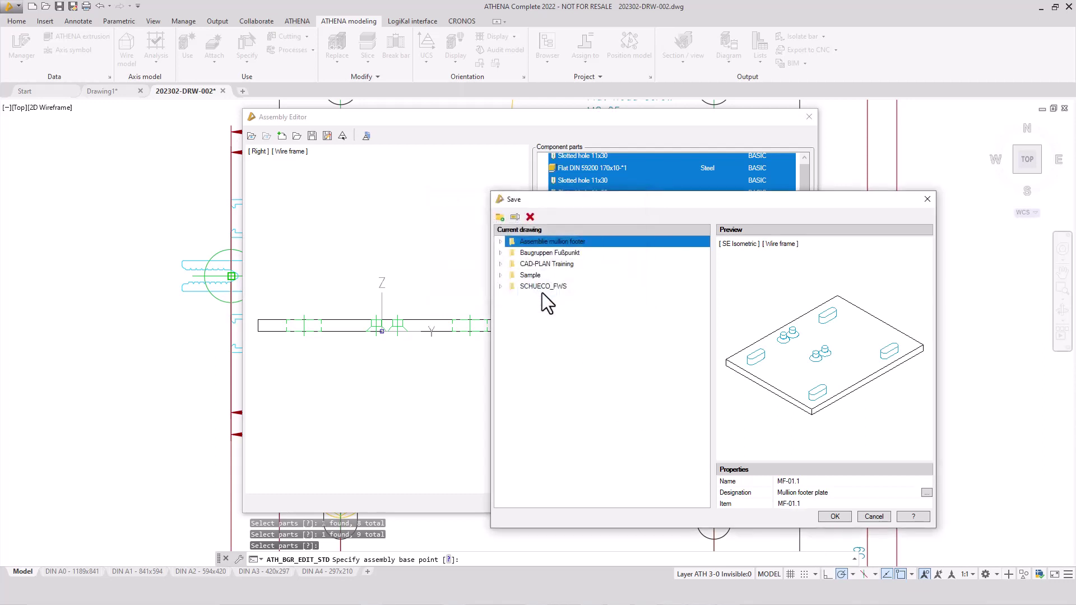
{"action": "left_click", "coordinate": [834, 517]}
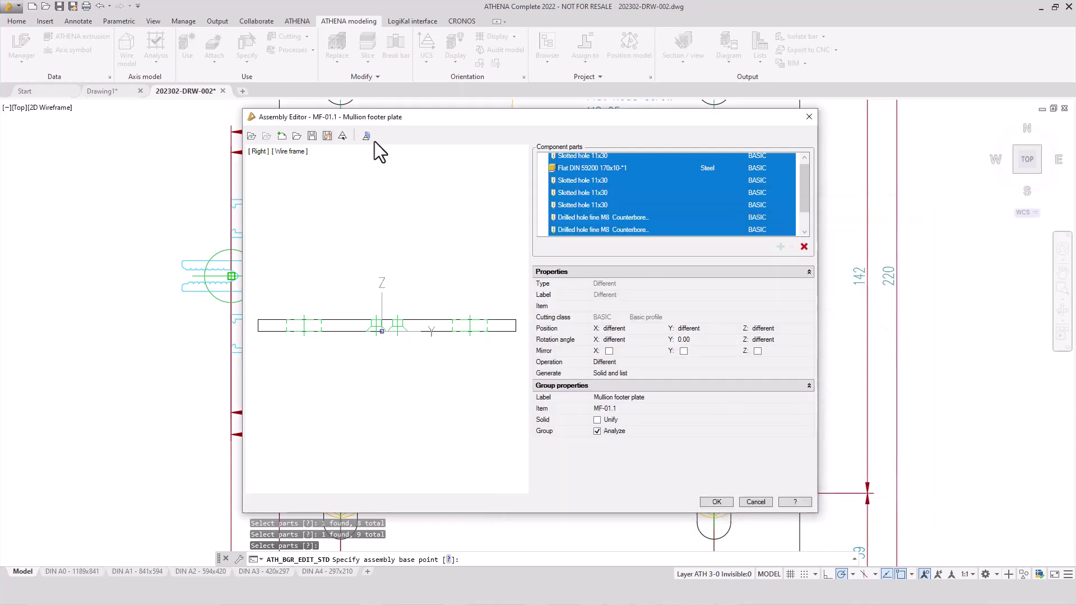
Display the footer plate preview in SW Isometric view with the Hidden visual style
{"action": "left_click", "coordinate": [282, 153]}
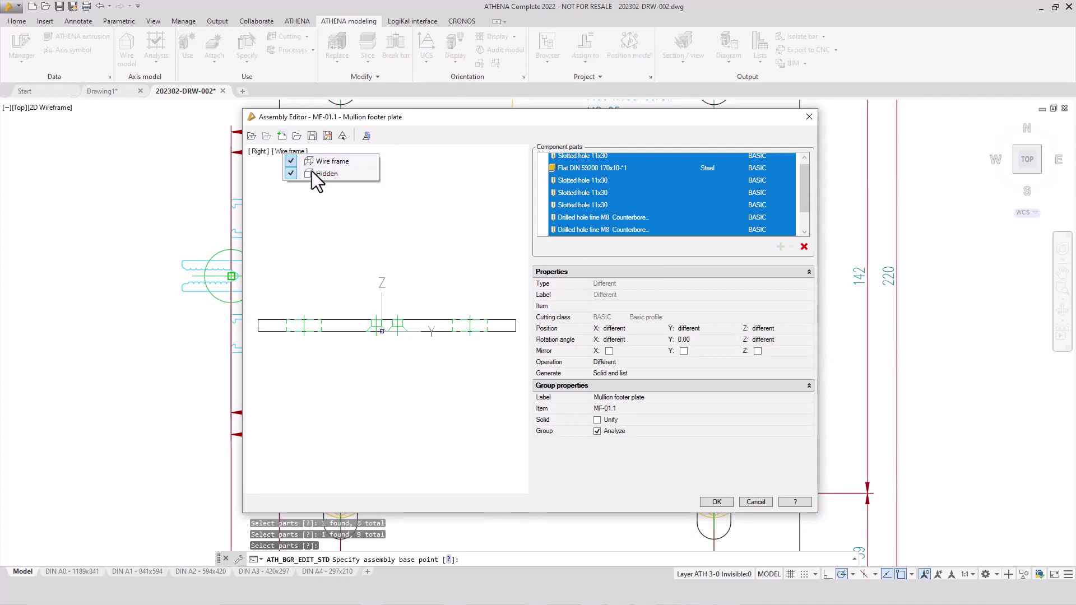
{"action": "left_click", "coordinate": [312, 170]}
{"action": "left_click", "coordinate": [262, 151]}
{"action": "left_click", "coordinate": [328, 231]}
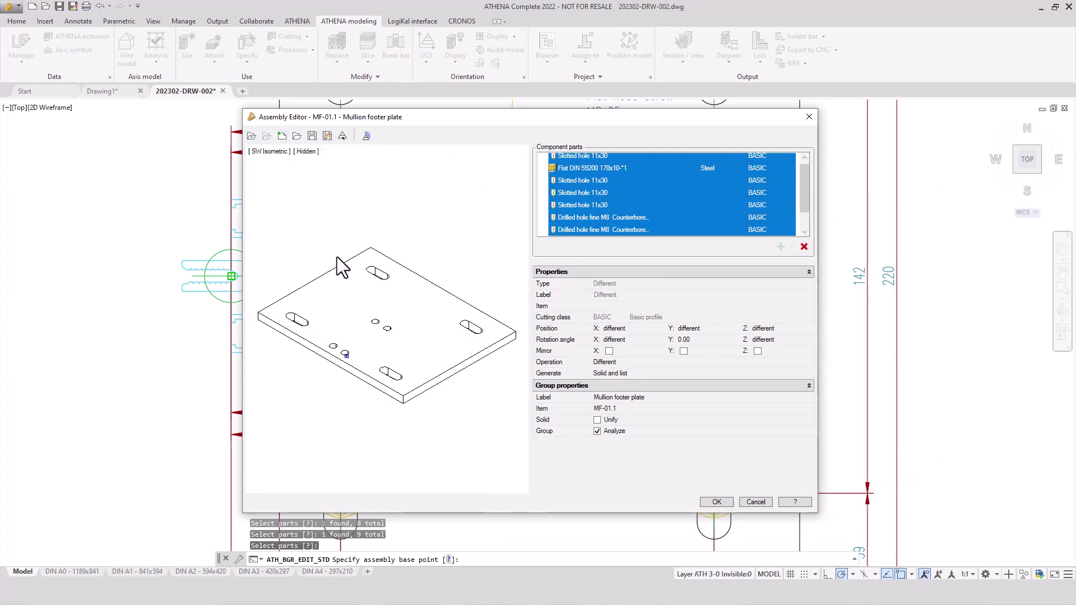
Start a new assembly and pick the insertion profile inside the mullion and its four drilled holes as component parts
{"action": "left_click", "coordinate": [280, 136]}
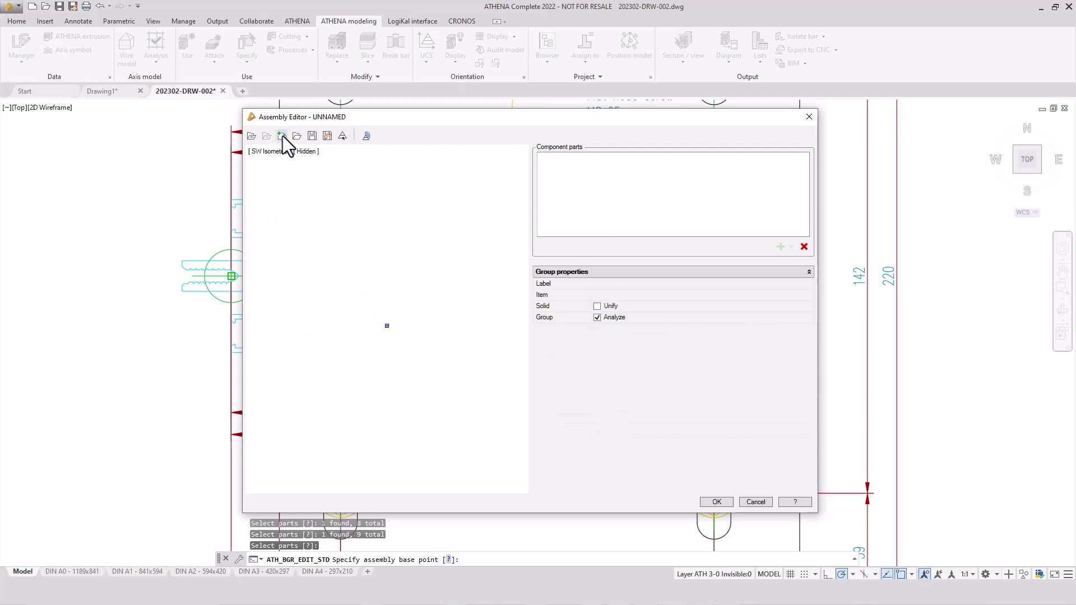
{"action": "left_click", "coordinate": [780, 247]}
{"action": "left_click", "coordinate": [601, 193]}
{"action": "left_click", "coordinate": [583, 213]}
{"action": "left_click", "coordinate": [545, 197]}
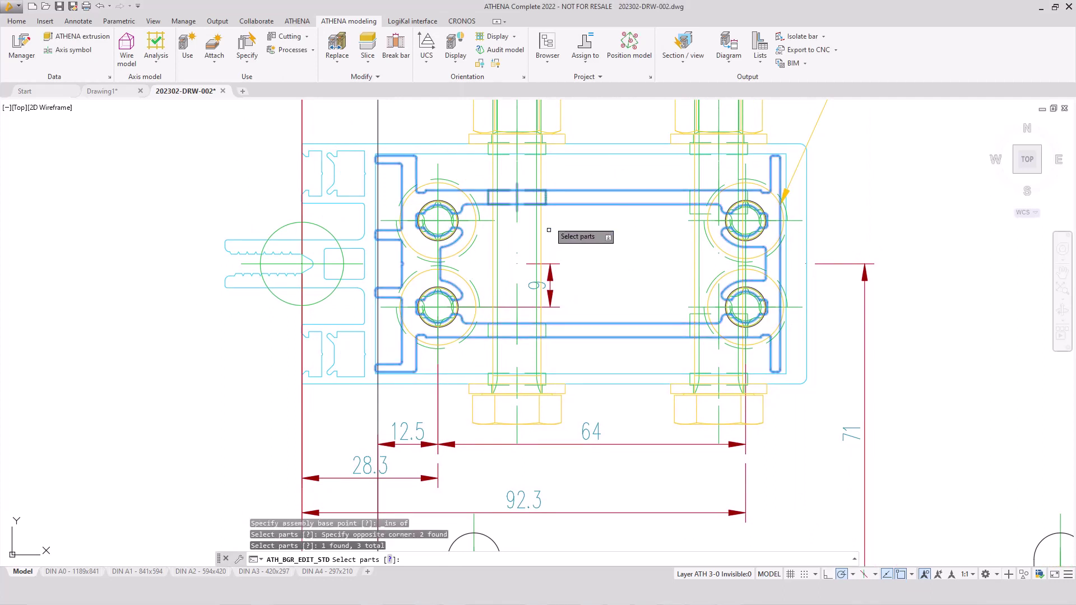
{"action": "left_click", "coordinate": [540, 331]}
{"action": "left_click", "coordinate": [688, 329]}
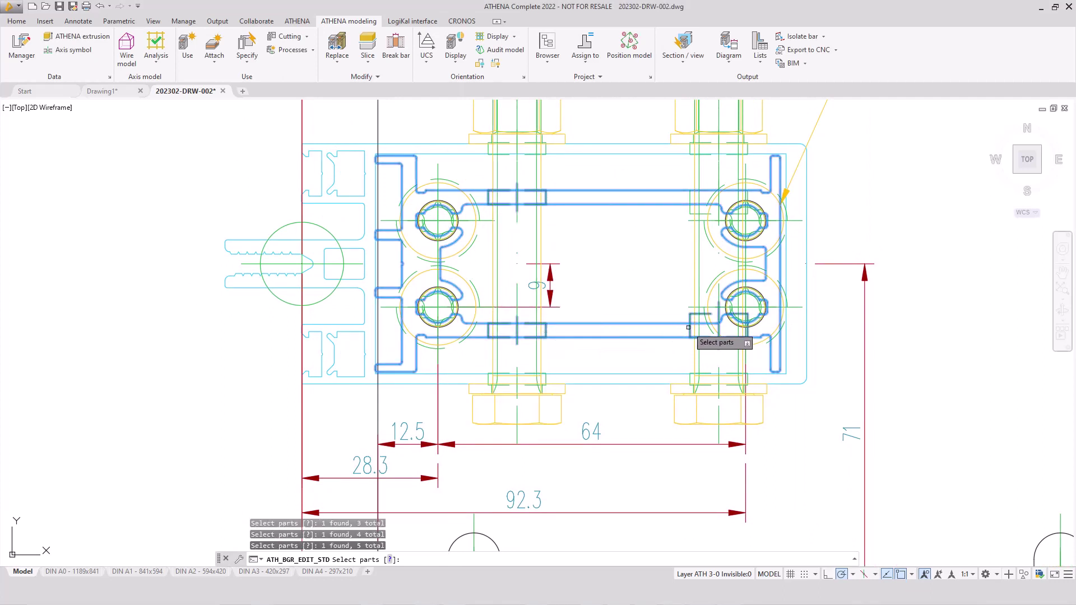
{"action": "left_click", "coordinate": [693, 199]}
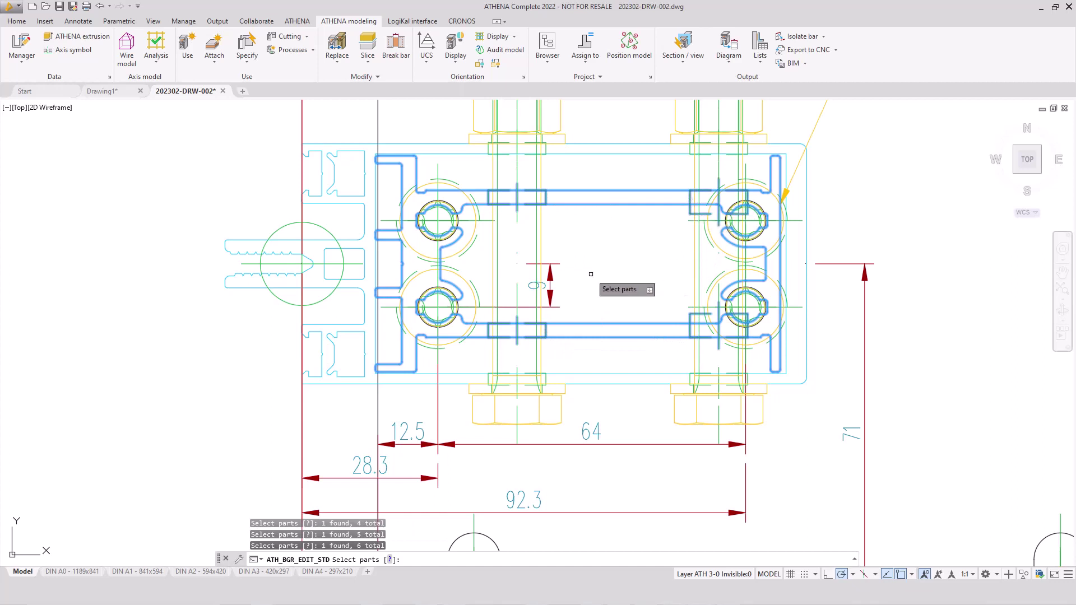
Complete the part selection and snap the assembly base point to the insertion point at the center of the mullion's outer circle
{"action": "key", "text": "Return"}
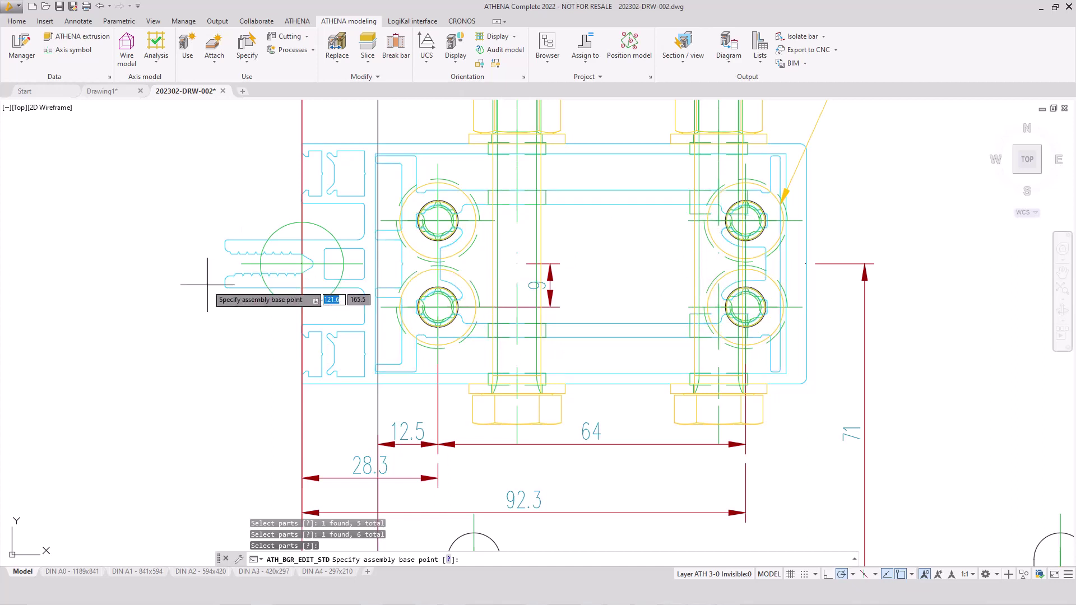
{"action": "right_click", "coordinate": [200, 296], "text": "shift"}
{"action": "left_click", "coordinate": [225, 526]}
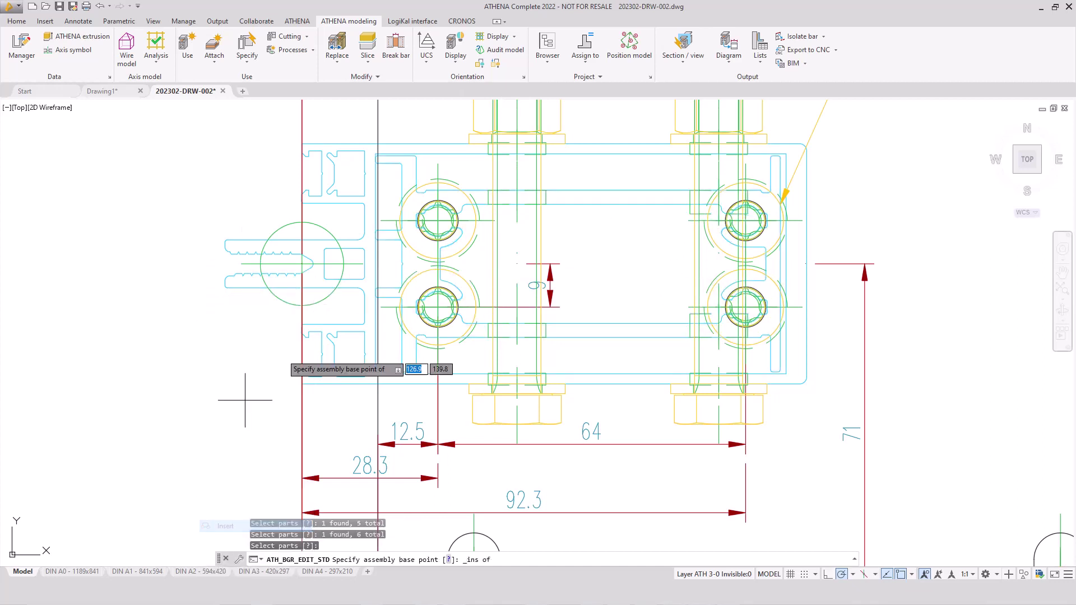
{"action": "left_click", "coordinate": [302, 264]}
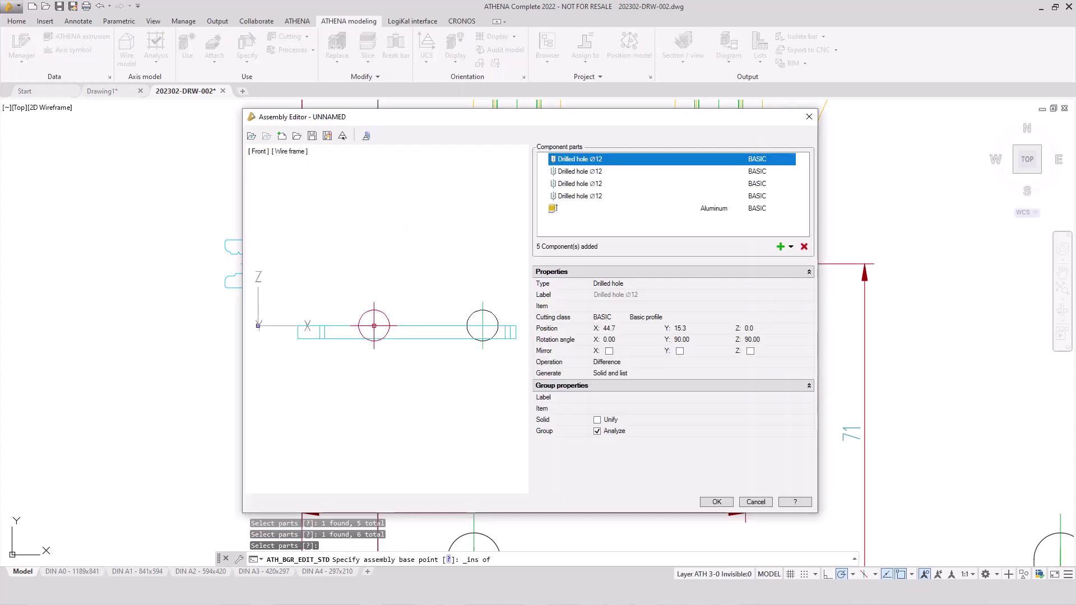
View the new assembly's preview from the Head direction and in SW Isometric
{"action": "left_click", "coordinate": [259, 153]}
{"action": "left_click", "coordinate": [297, 163]}
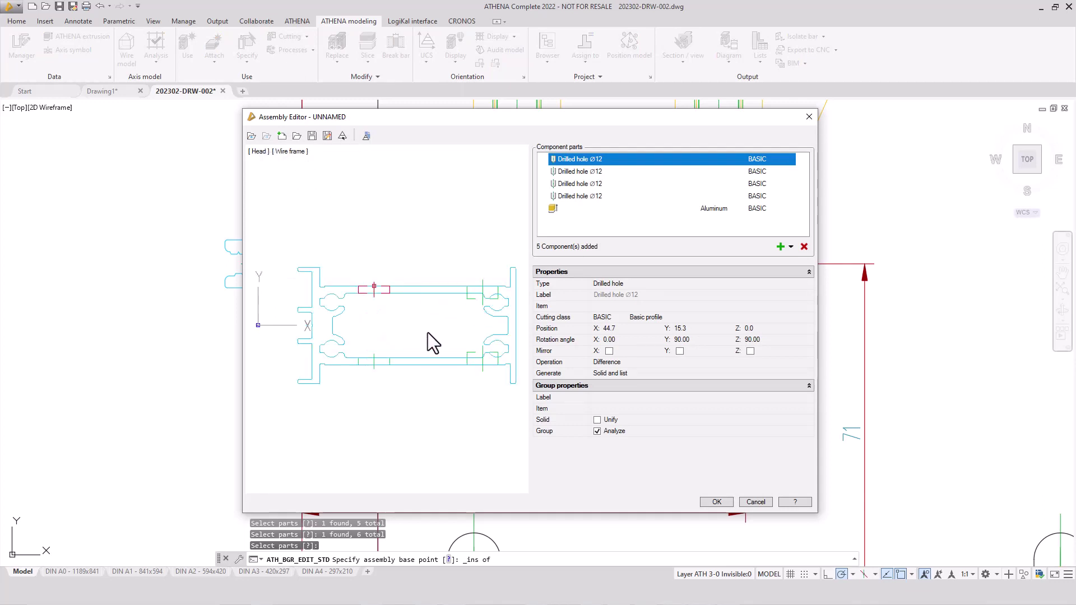
{"action": "left_click", "coordinate": [259, 152]}
{"action": "left_click", "coordinate": [308, 238]}
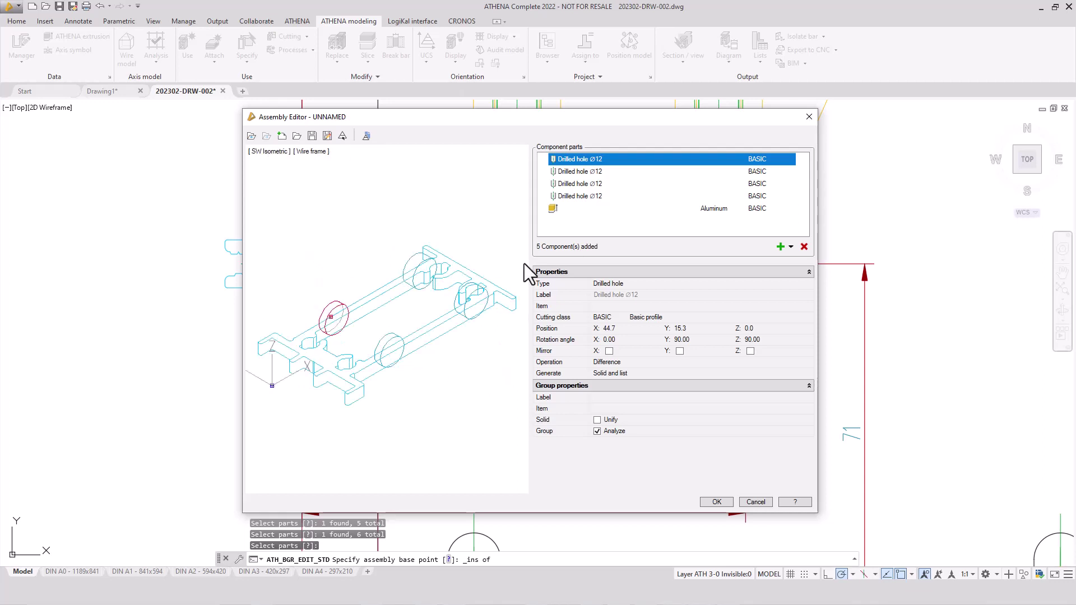
Label the aluminum extrusion "Mullion insertion" and set its item to "SC - 536900"
{"action": "left_click", "coordinate": [583, 209]}
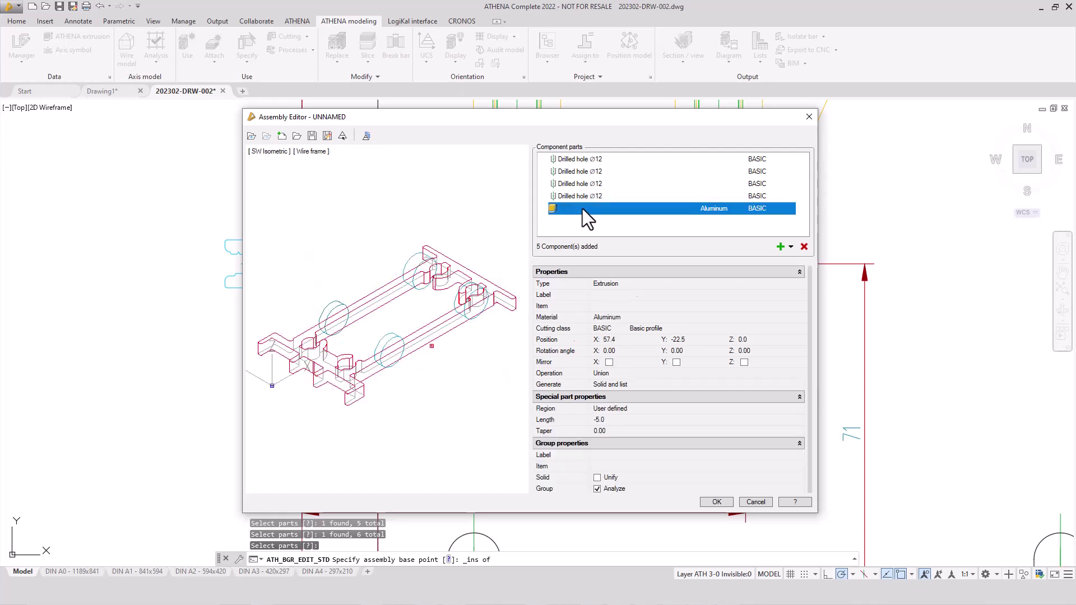
{"action": "left_click", "coordinate": [611, 296]}
{"action": "type", "text": "Mullion insertion"}
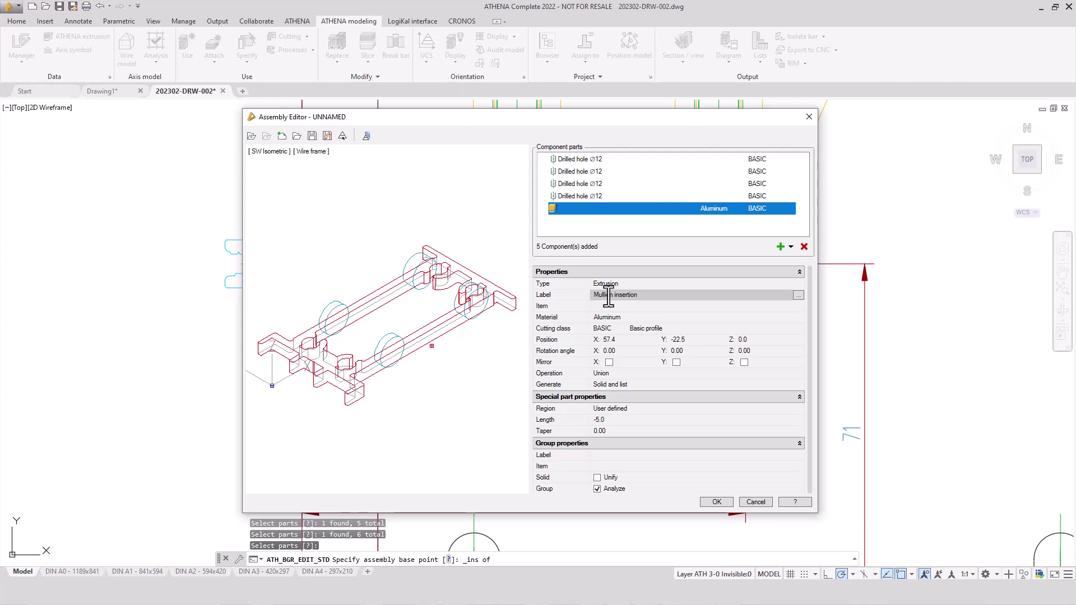
{"action": "left_click", "coordinate": [610, 307]}
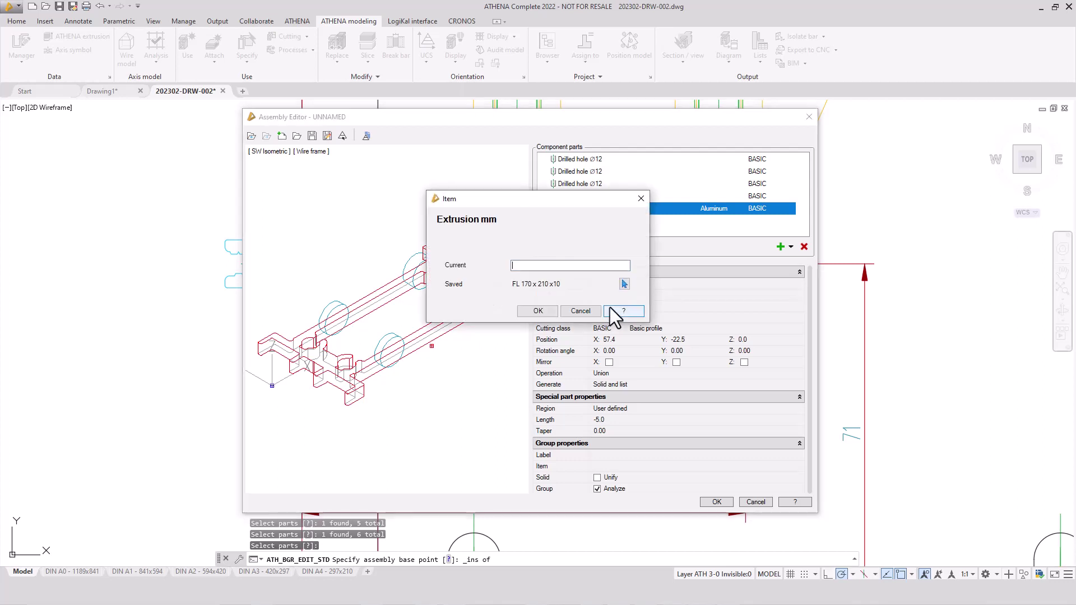
{"action": "type", "text": "SL"}
{"action": "key", "text": "BackSpace"}
{"action": "type", "text": "C"}
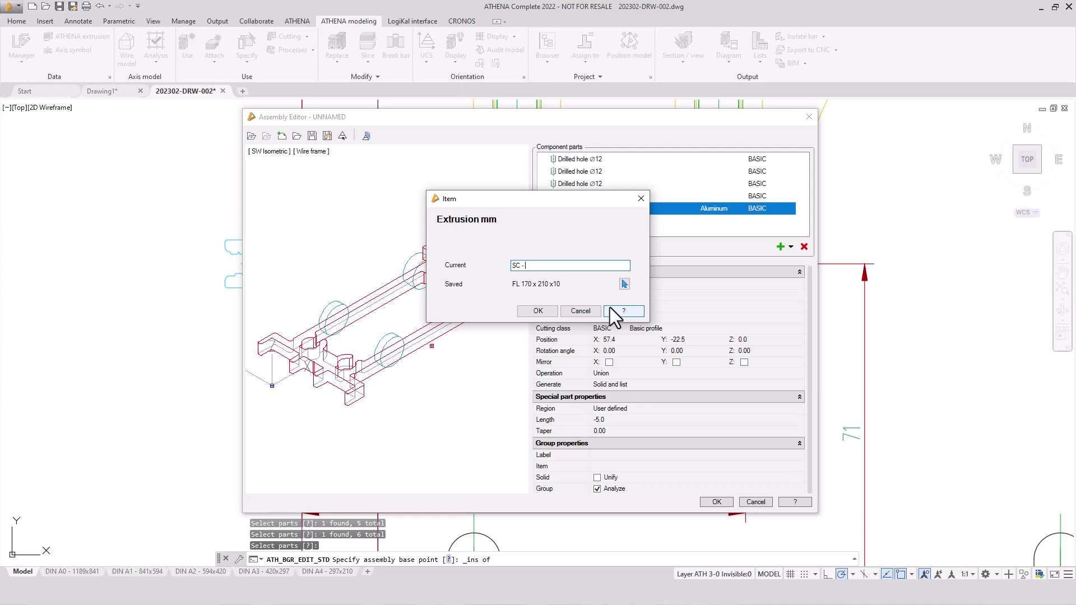
{"action": "type", "text": " - 536900"}
{"action": "left_click", "coordinate": [528, 310]}
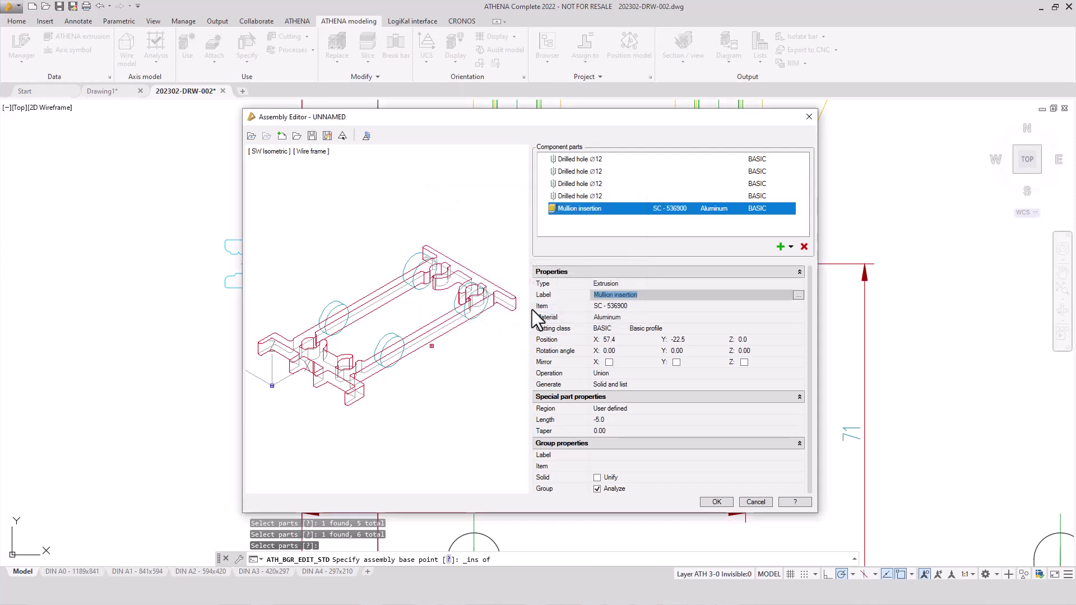
{"action": "left_click", "coordinate": [754, 340]}
{"action": "double_click", "coordinate": [758, 342]}
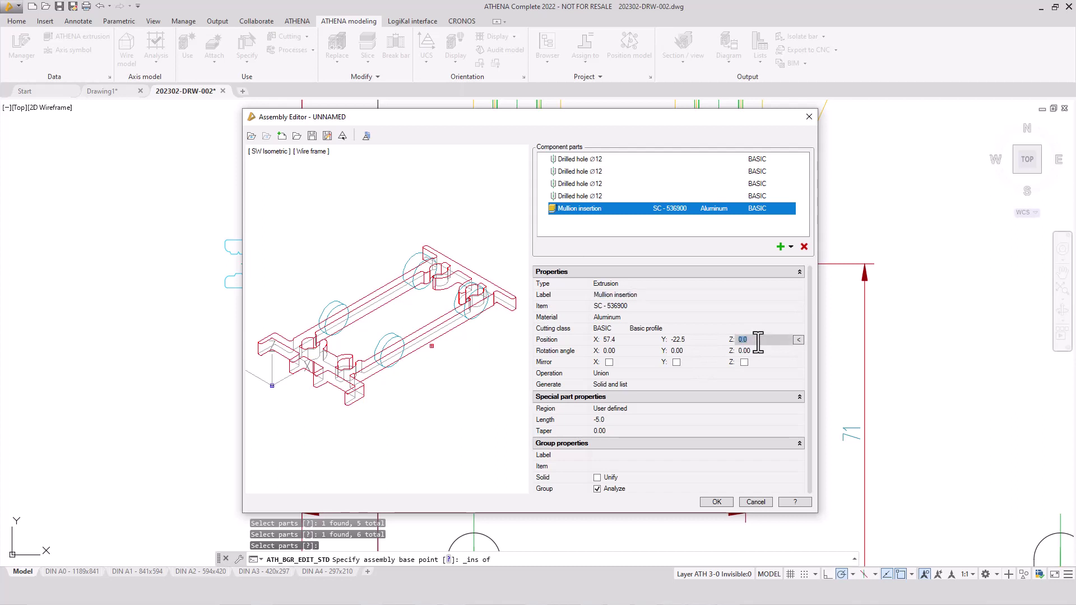
{"action": "type", "text": "100"}
{"action": "key", "text": "Tab"}
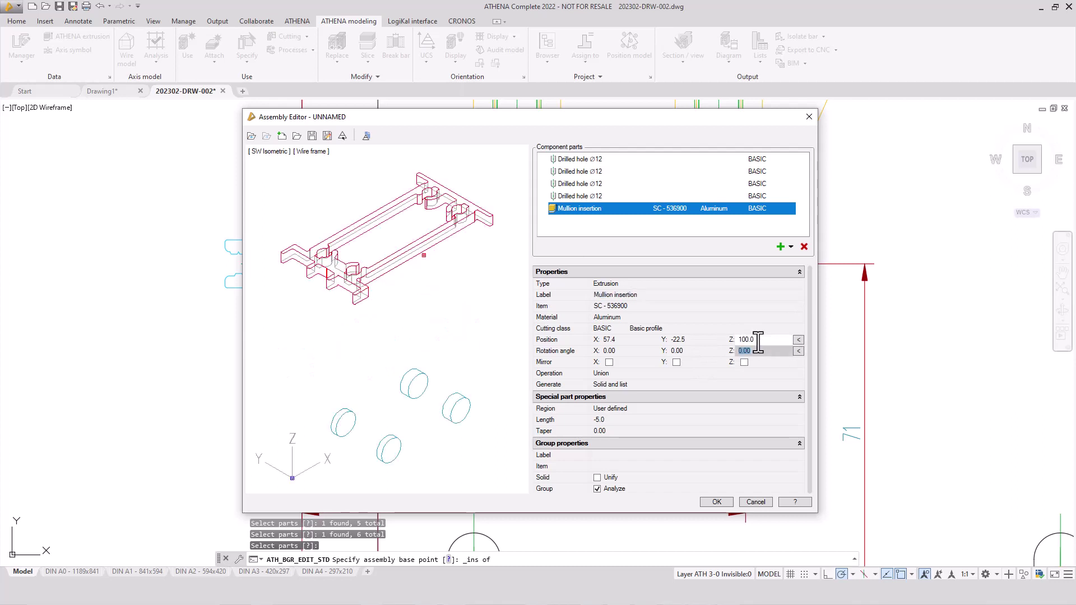
{"action": "double_click", "coordinate": [758, 342]}
{"action": "type", "text": "0"}
Set the length of the mullion insertion extrusion to 100
{"action": "double_click", "coordinate": [611, 419]}
{"action": "type", "text": "100"}
{"action": "key", "text": "Tab"}
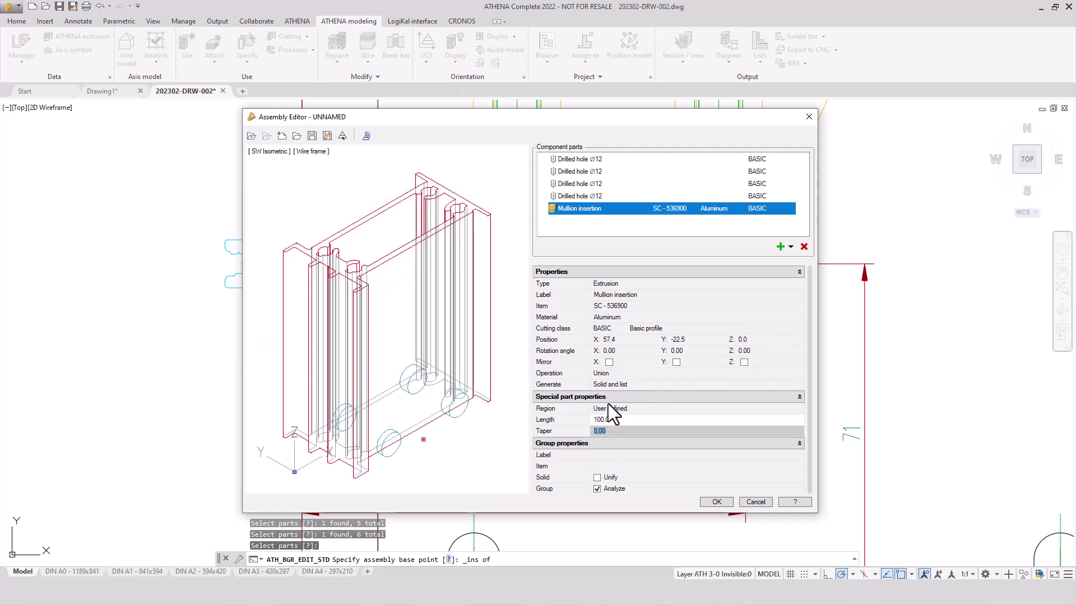
Set the Z position of all four Ø12 drilled holes to 54
{"action": "left_click", "coordinate": [599, 194], "text": "ctrl"}
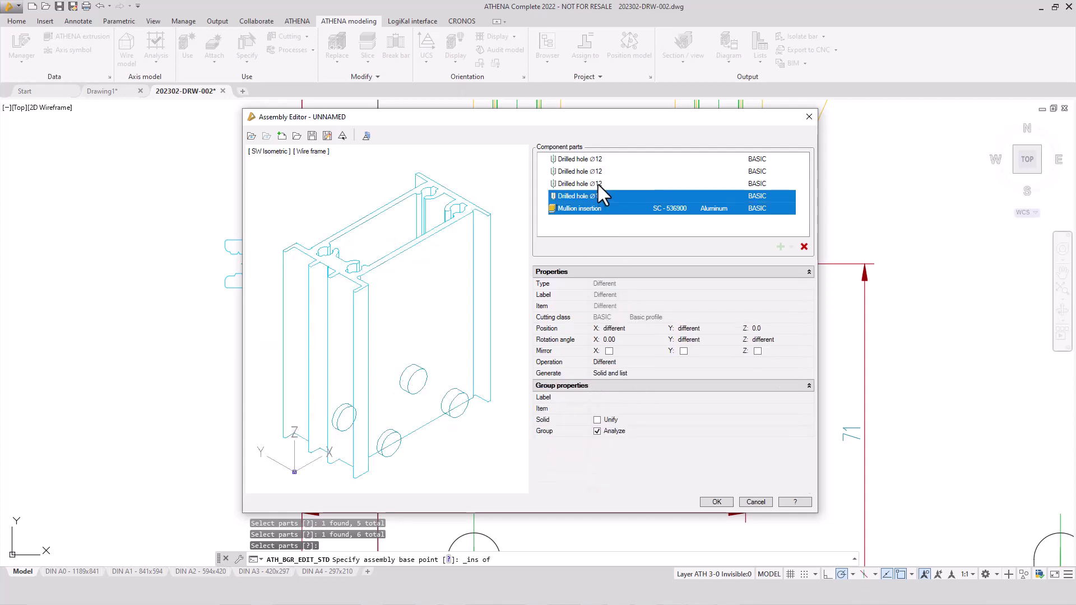
{"action": "left_click", "coordinate": [598, 183], "text": "ctrl"}
{"action": "left_click", "coordinate": [594, 206]}
{"action": "left_click", "coordinate": [592, 196]}
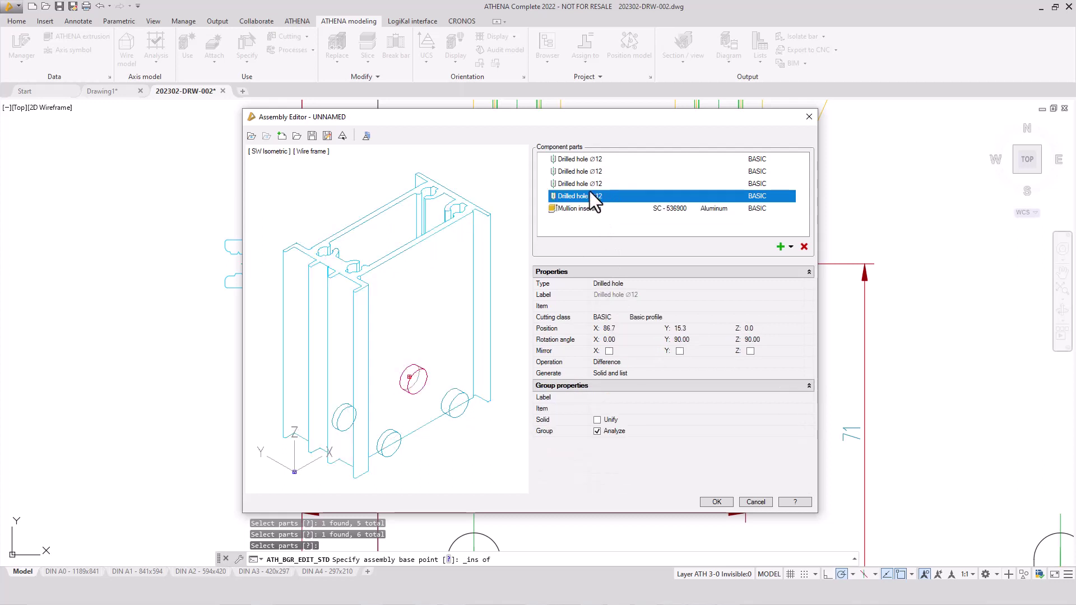
{"action": "left_click", "coordinate": [593, 183], "text": "ctrl"}
{"action": "left_click", "coordinate": [591, 168], "text": "ctrl"}
{"action": "left_click", "coordinate": [591, 158], "text": "ctrl"}
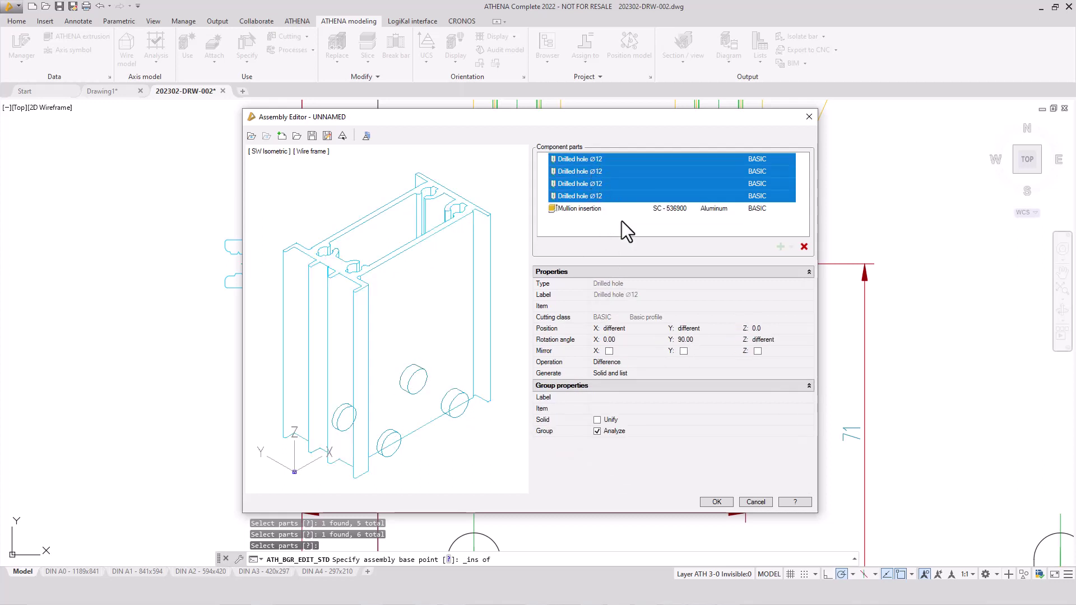
{"action": "left_click", "coordinate": [781, 330]}
{"action": "type", "text": "54"}
{"action": "key", "text": "Tab"}
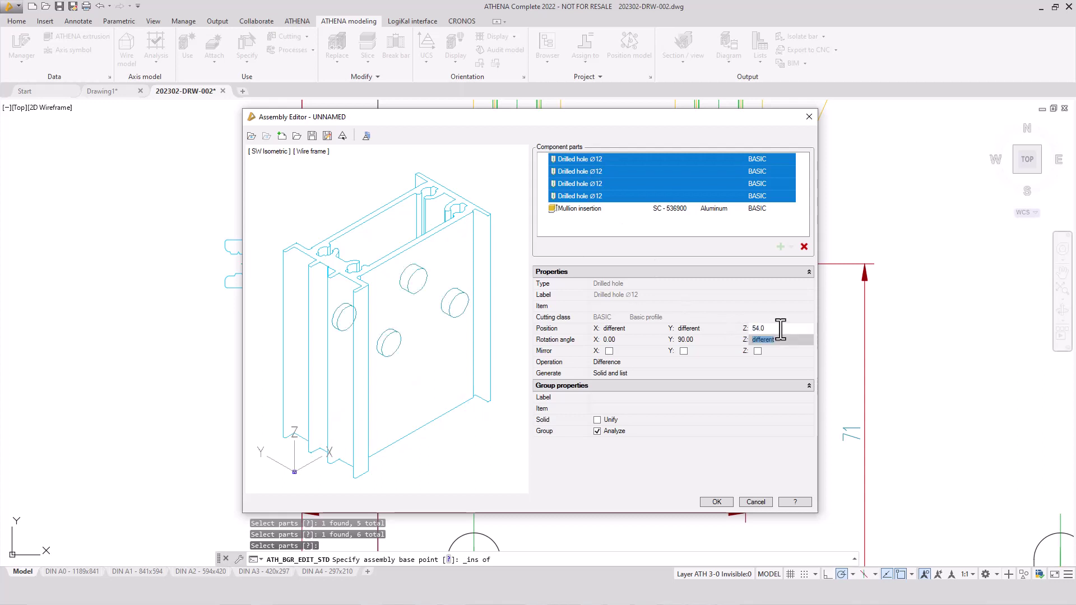
Show the preview in Hidden style and enter the name MF-01.2 and designation "Mullion insertion" for saving the assembly
{"action": "left_click", "coordinate": [315, 151]}
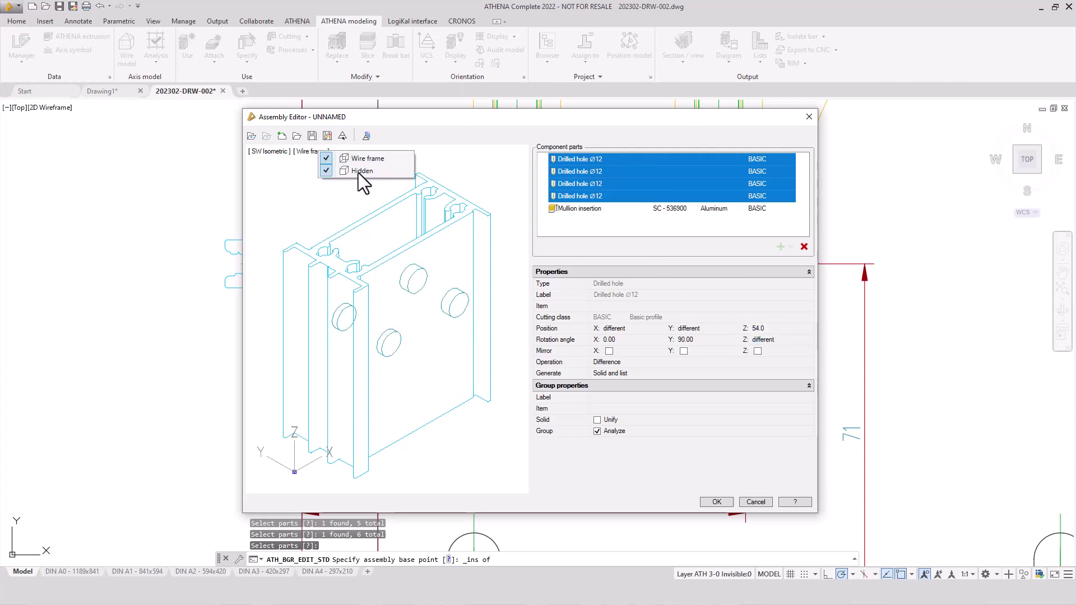
{"action": "left_click", "coordinate": [358, 172]}
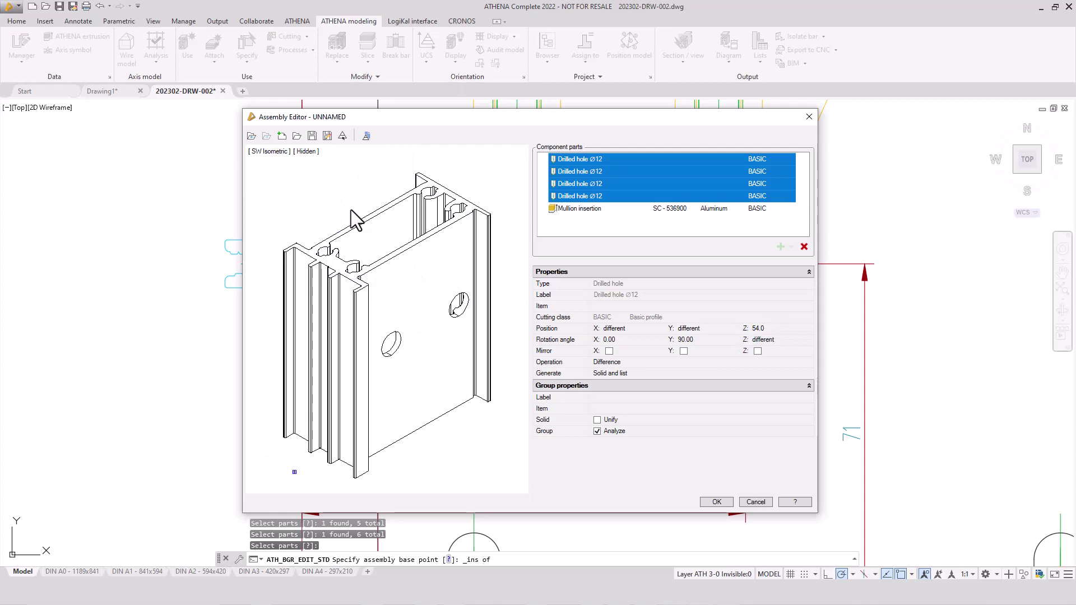
{"action": "left_click", "coordinate": [326, 136]}
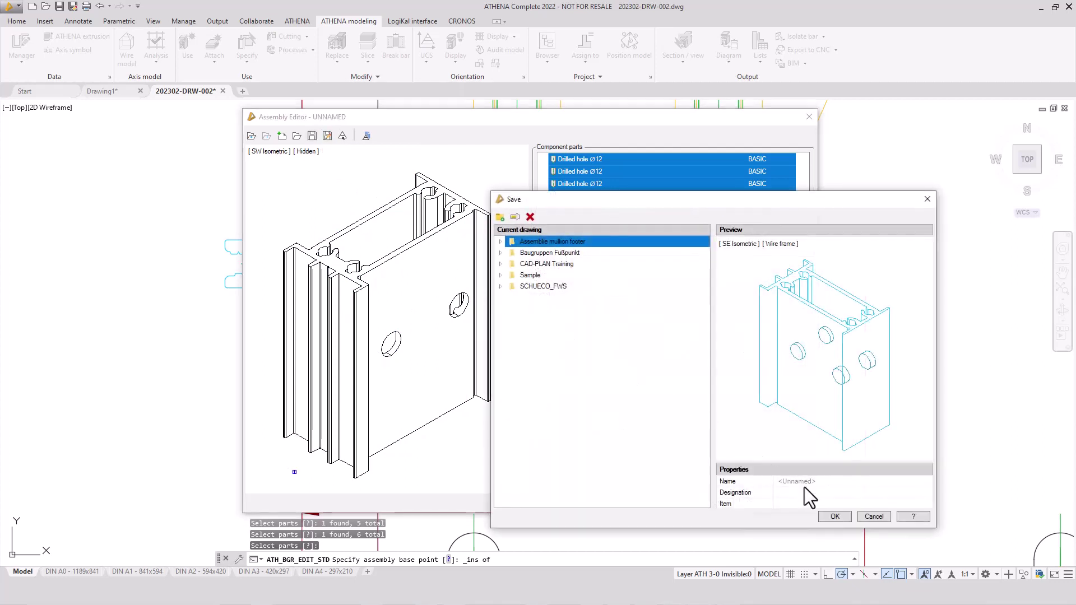
{"action": "left_click", "coordinate": [808, 482]}
{"action": "type", "text": "MF-01.2"}
{"action": "left_click", "coordinate": [807, 493]}
{"action": "type", "text": "Mullion inser"}
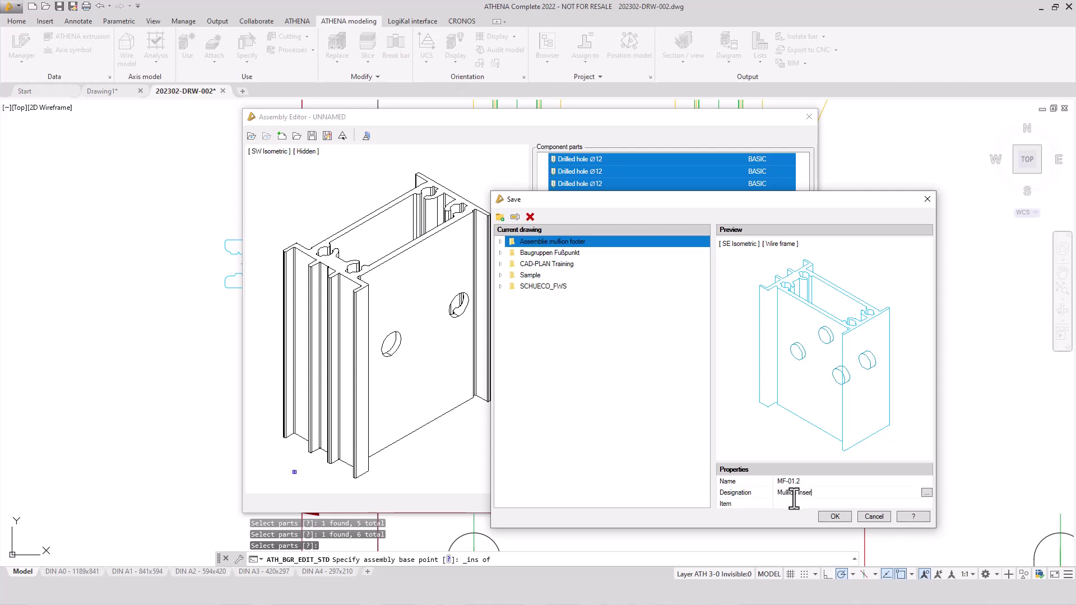
{"action": "type", "text": "tion"}
Set the assembly's item to MF-01.2 and save it in the "Assemblie mullion footer" folder
{"action": "double_click", "coordinate": [796, 502]}
{"action": "type", "text": "M"}
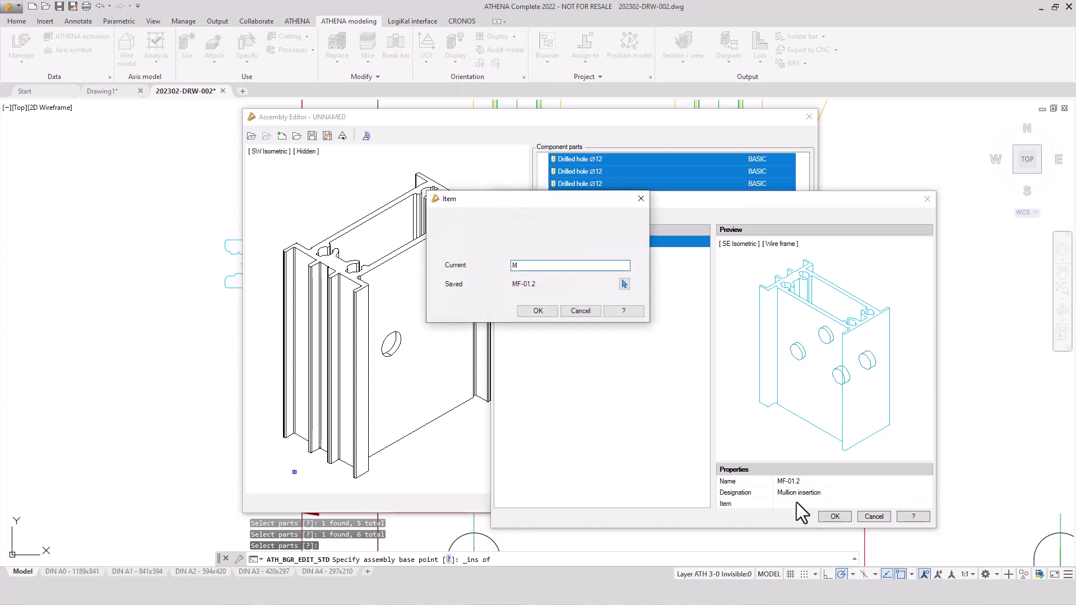
{"action": "left_click", "coordinate": [624, 284]}
{"action": "left_click", "coordinate": [537, 311]}
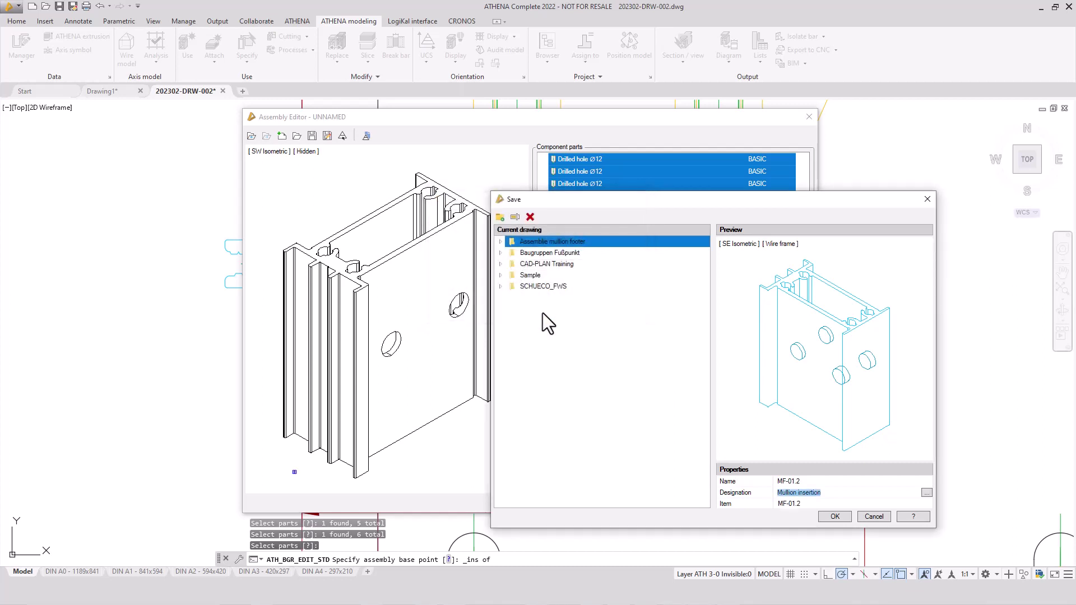
{"action": "left_click", "coordinate": [836, 517]}
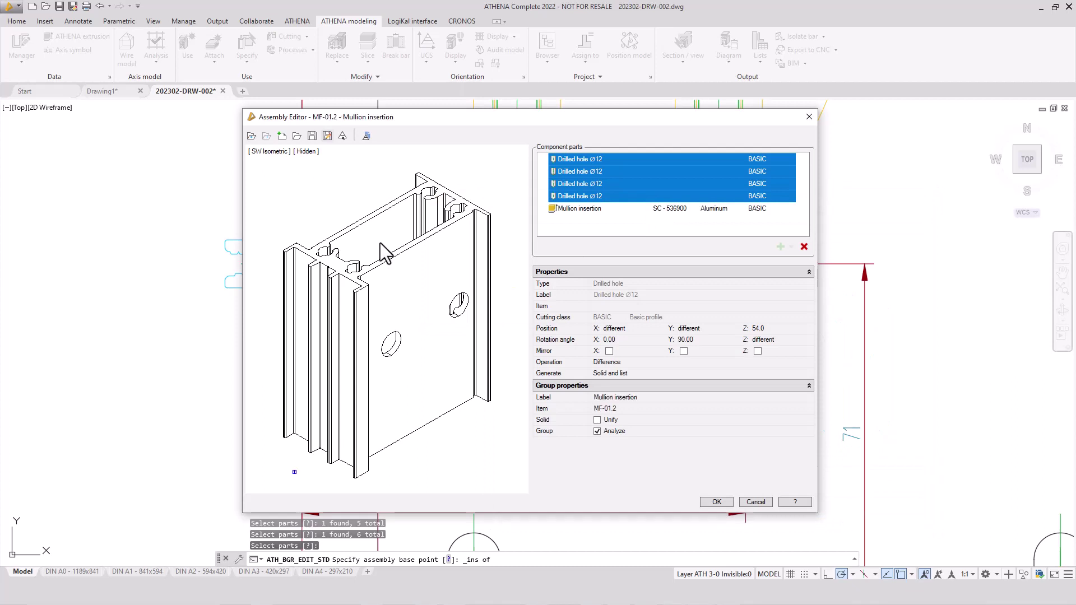
Start a new assembly and add the saved assembly MF-01.1 Mullion footer plate as a component part
{"action": "left_click", "coordinate": [282, 137]}
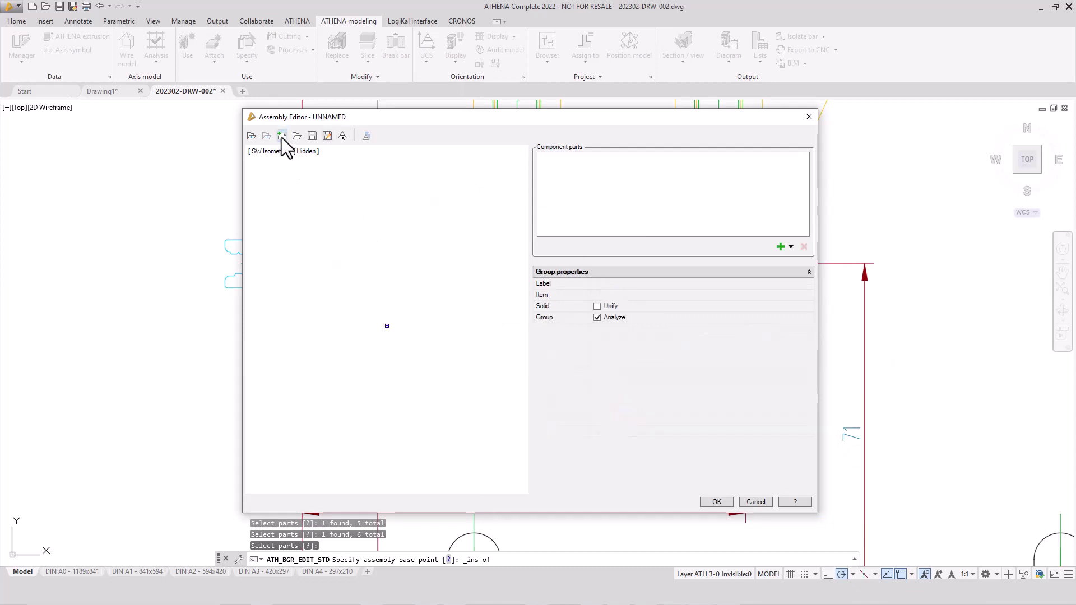
{"action": "left_click", "coordinate": [791, 248]}
{"action": "left_click", "coordinate": [816, 322]}
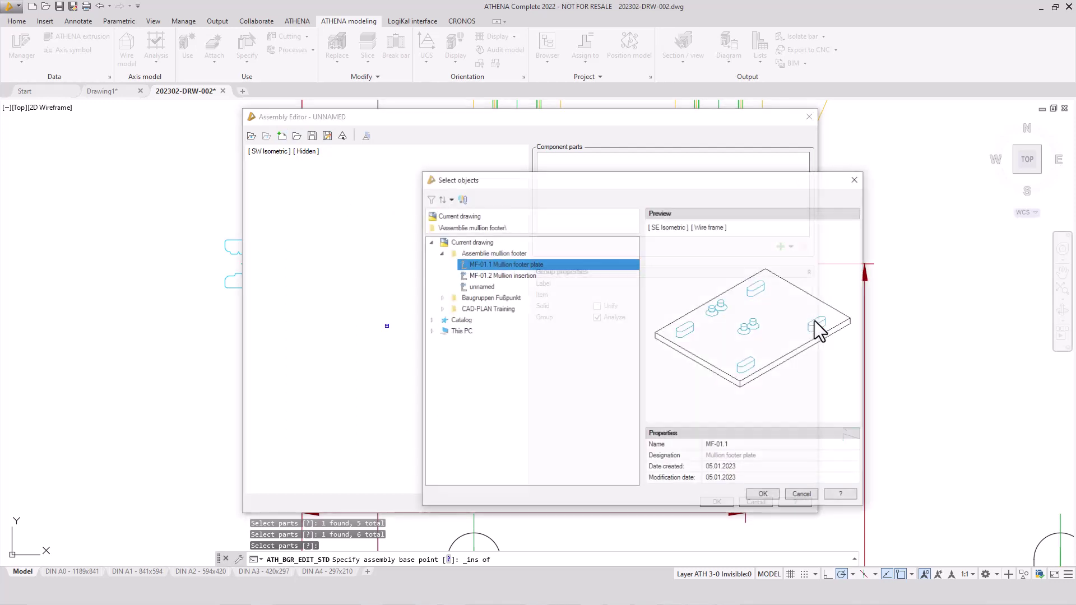
{"action": "left_click", "coordinate": [761, 495]}
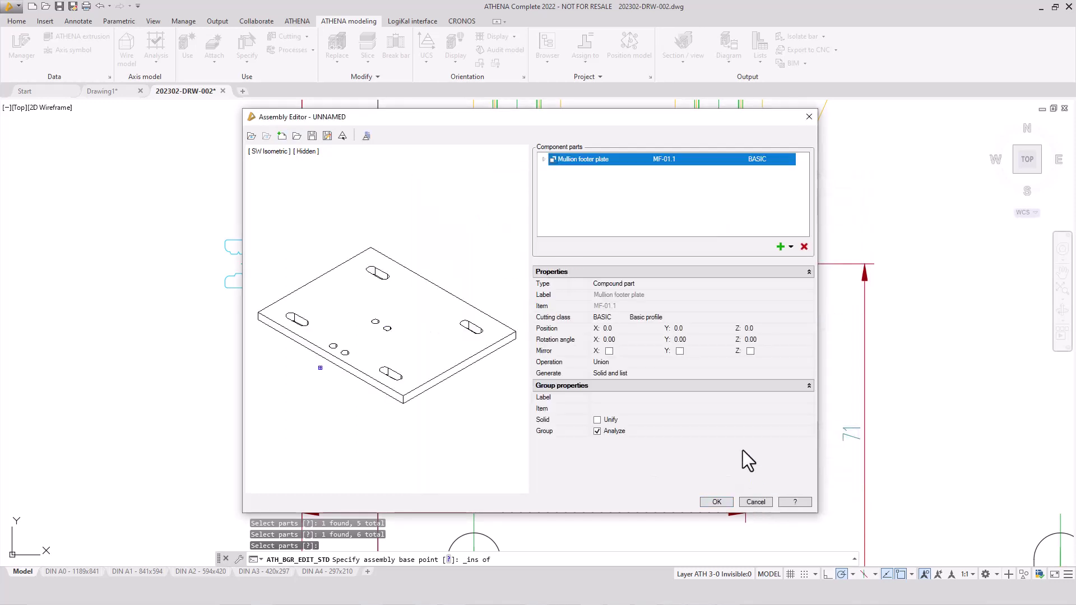
Add the saved assembly MF-01.2 Mullion insertion to the component parts
{"action": "left_click", "coordinate": [791, 247]}
{"action": "left_click", "coordinate": [813, 321]}
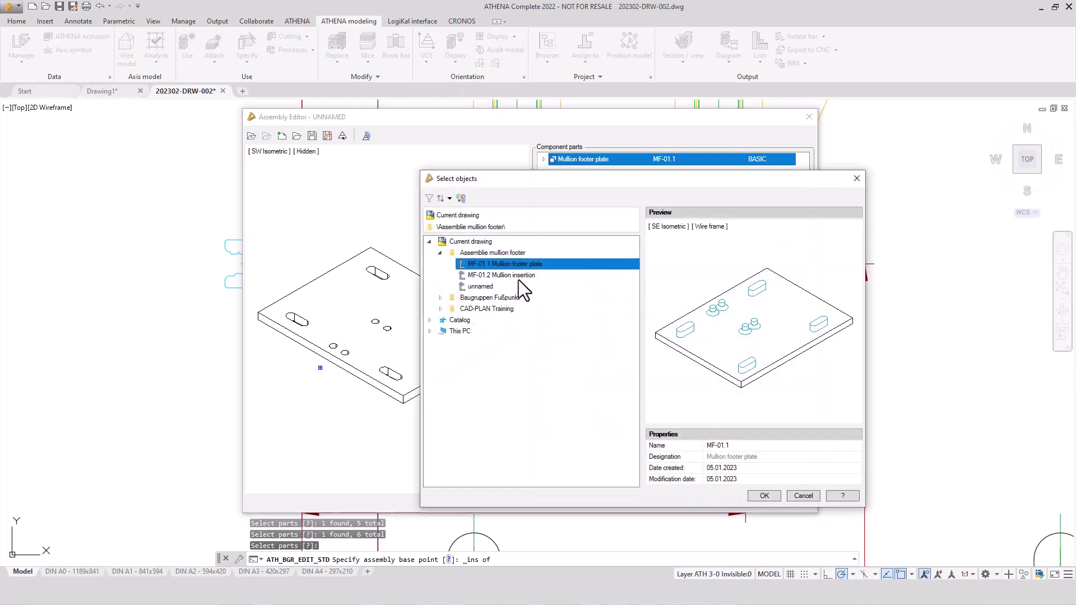
{"action": "left_click", "coordinate": [516, 276]}
{"action": "left_click", "coordinate": [761, 496]}
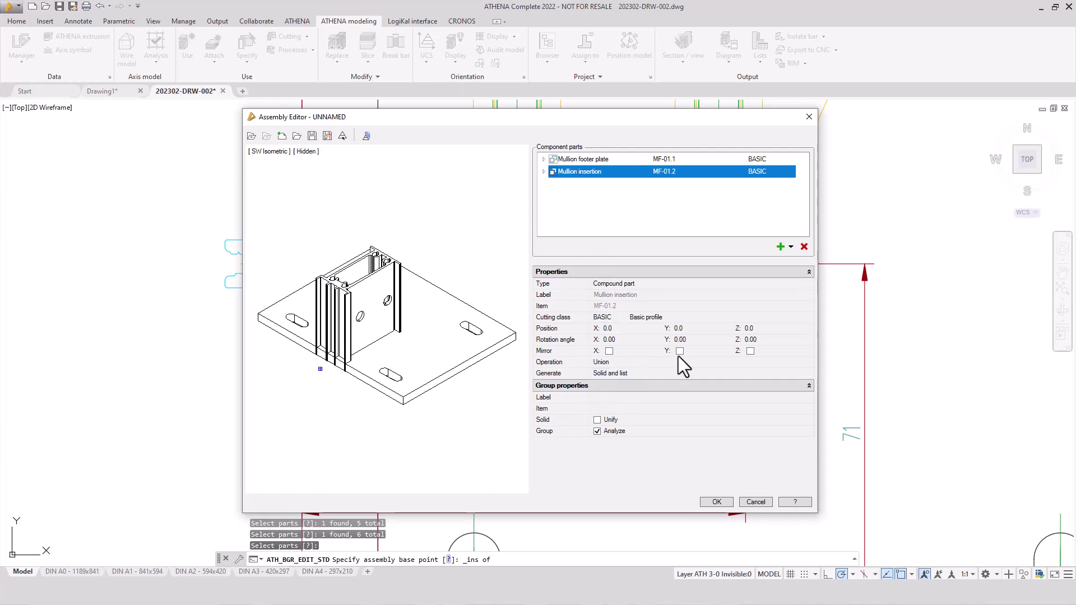
Set the Z position of the mullion insertion to 10
{"action": "left_click", "coordinate": [751, 329]}
{"action": "type", "text": "10"}
{"action": "key", "text": "Tab"}
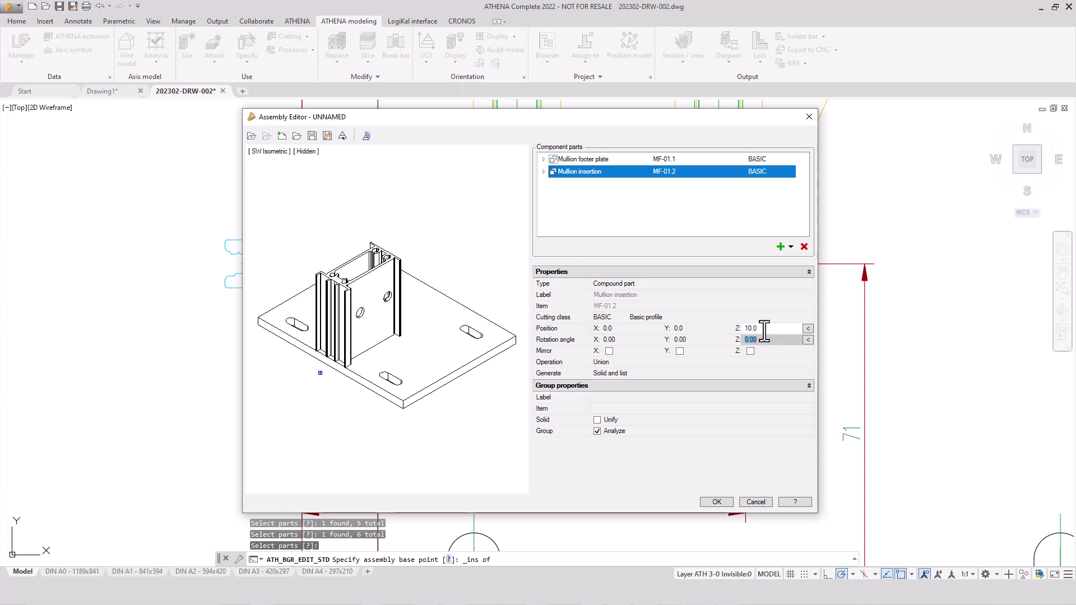
View the combined assembly from the Front and Head directions and switch the preview to Wire frame
{"action": "left_click", "coordinate": [269, 150]}
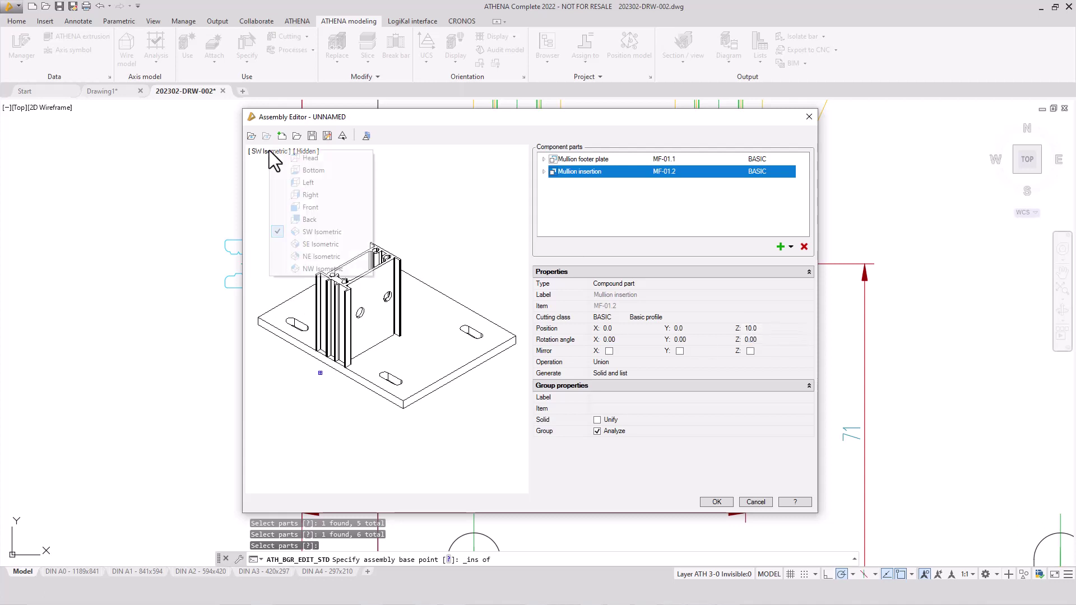
{"action": "left_click", "coordinate": [307, 207]}
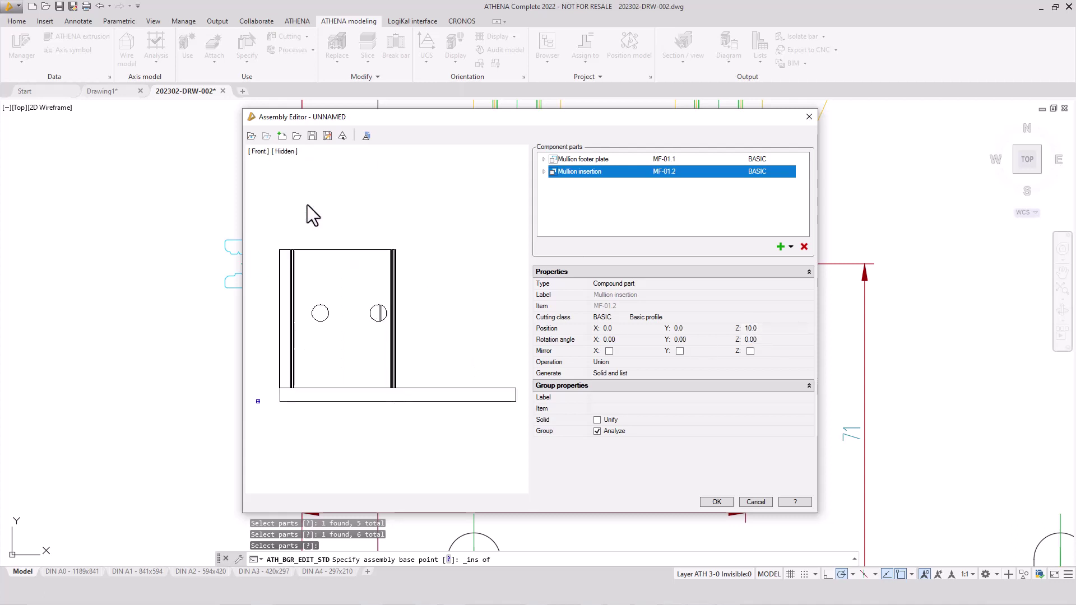
{"action": "left_click", "coordinate": [258, 153]}
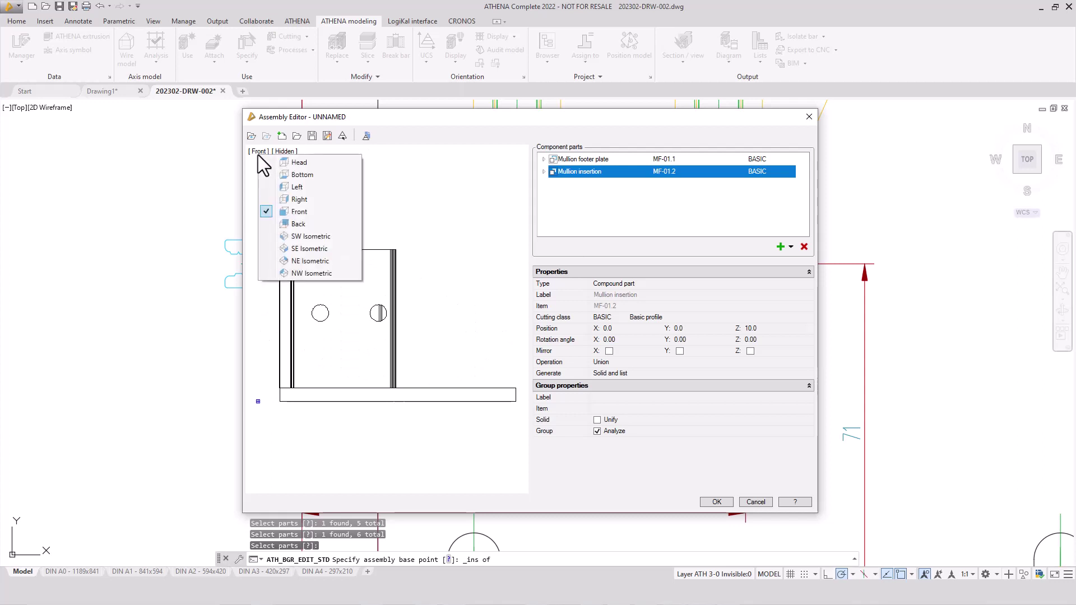
{"action": "left_click", "coordinate": [300, 163]}
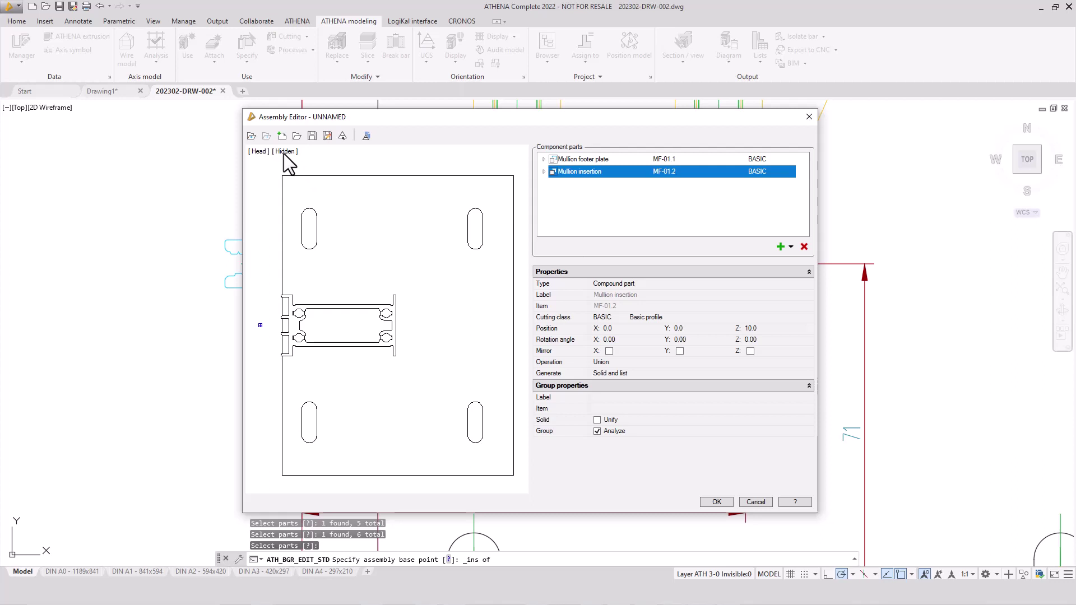
{"action": "left_click", "coordinate": [286, 151]}
{"action": "left_click", "coordinate": [316, 160]}
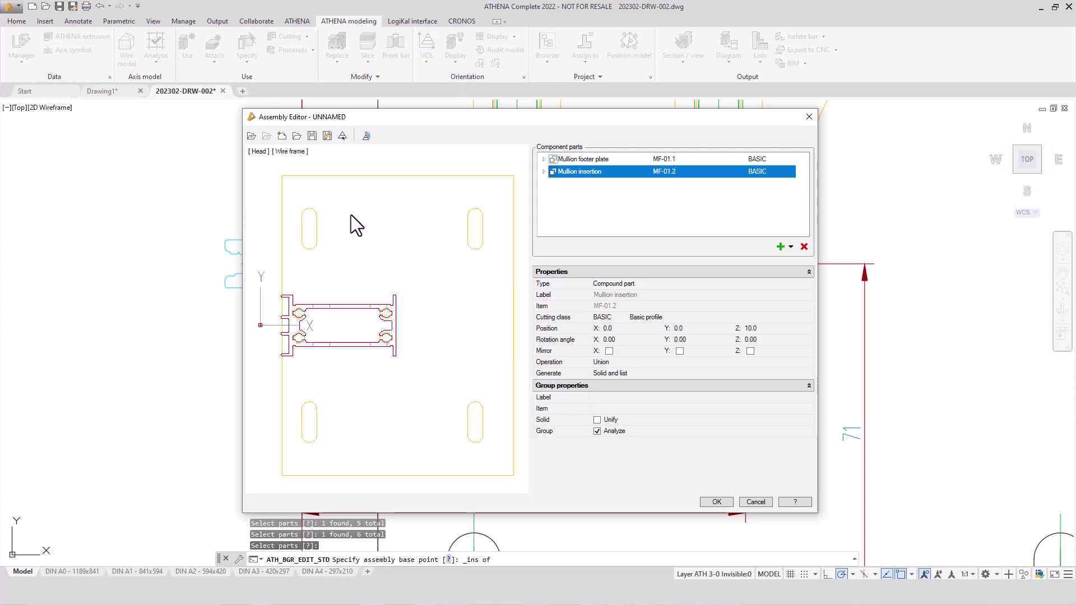
Add the four M8x25 flat head screws from the drawing, using the Insert snap at the mullion's reference circle as base point
{"action": "left_click", "coordinate": [780, 247]}
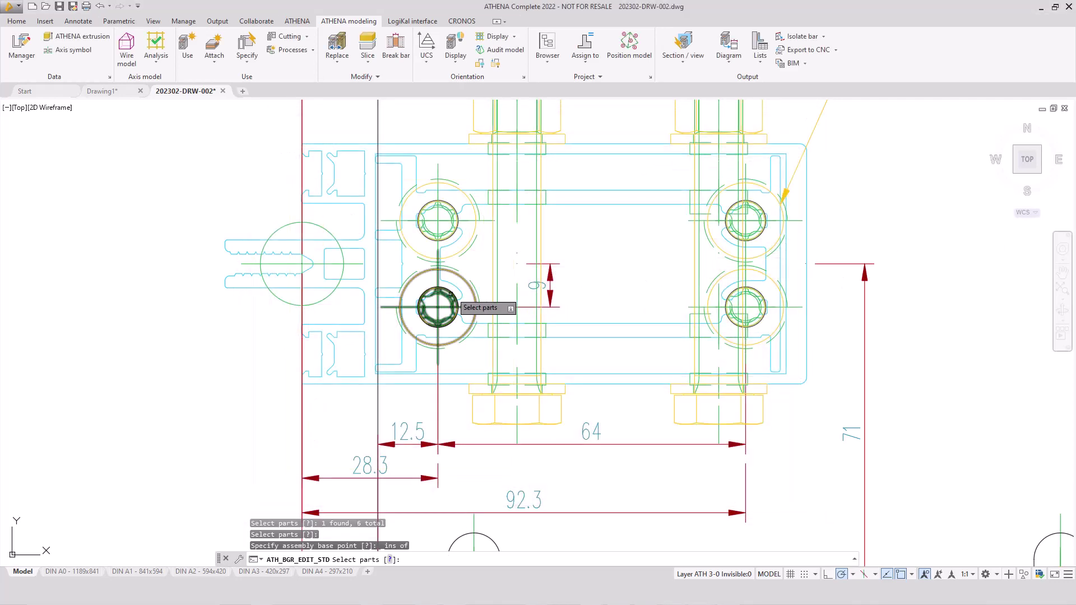
{"action": "left_click", "coordinate": [439, 294]}
{"action": "left_click", "coordinate": [440, 232]}
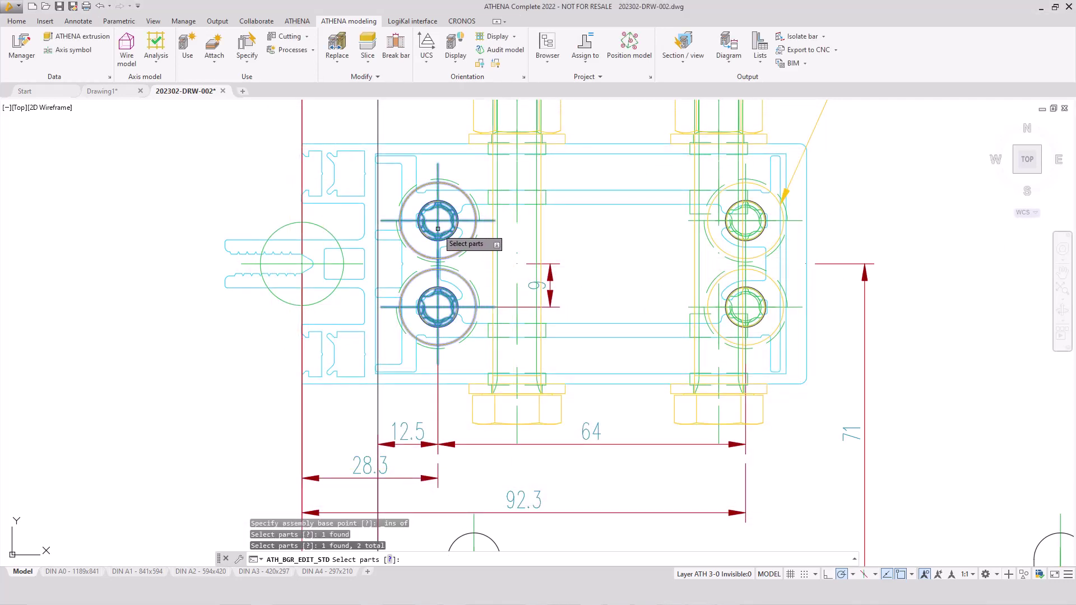
{"action": "left_click", "coordinate": [752, 220]}
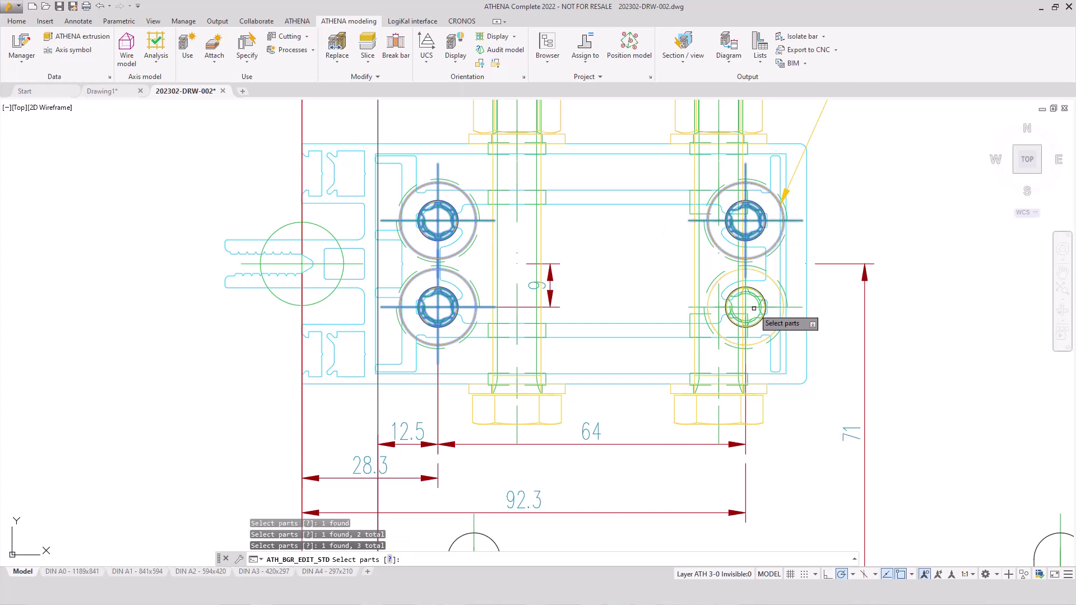
{"action": "left_click", "coordinate": [754, 306]}
{"action": "key", "text": "Return"}
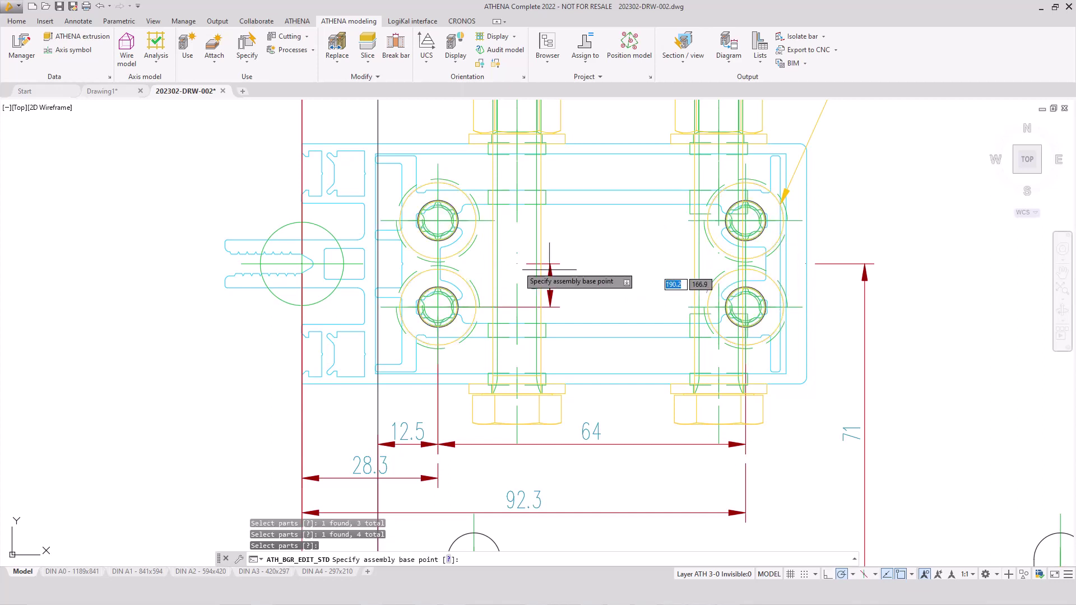
{"action": "right_click", "coordinate": [227, 253], "text": "shift"}
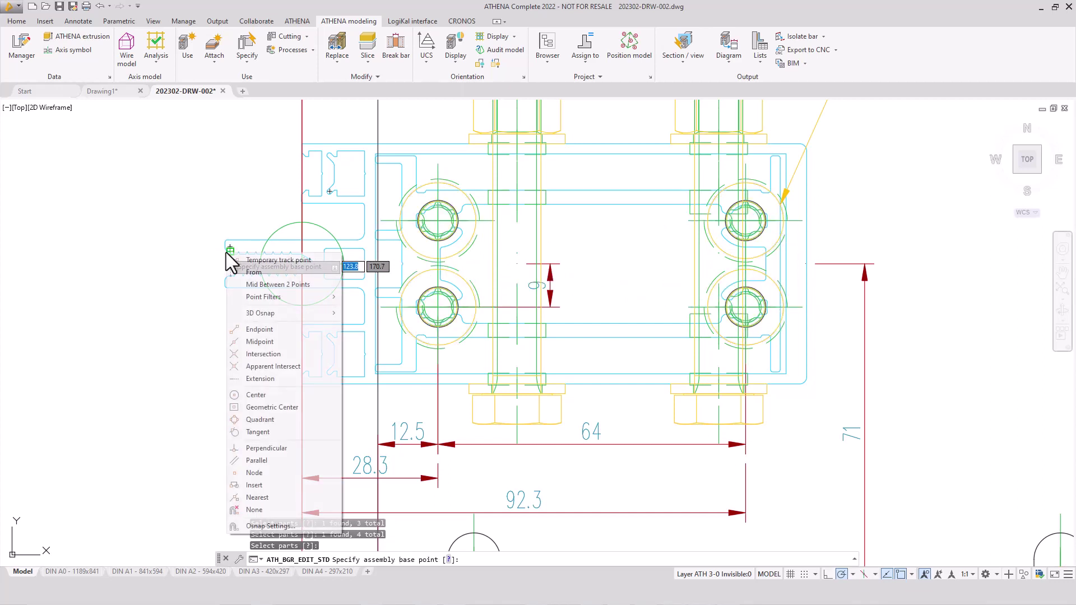
{"action": "left_click", "coordinate": [257, 485]}
{"action": "left_click", "coordinate": [303, 264]}
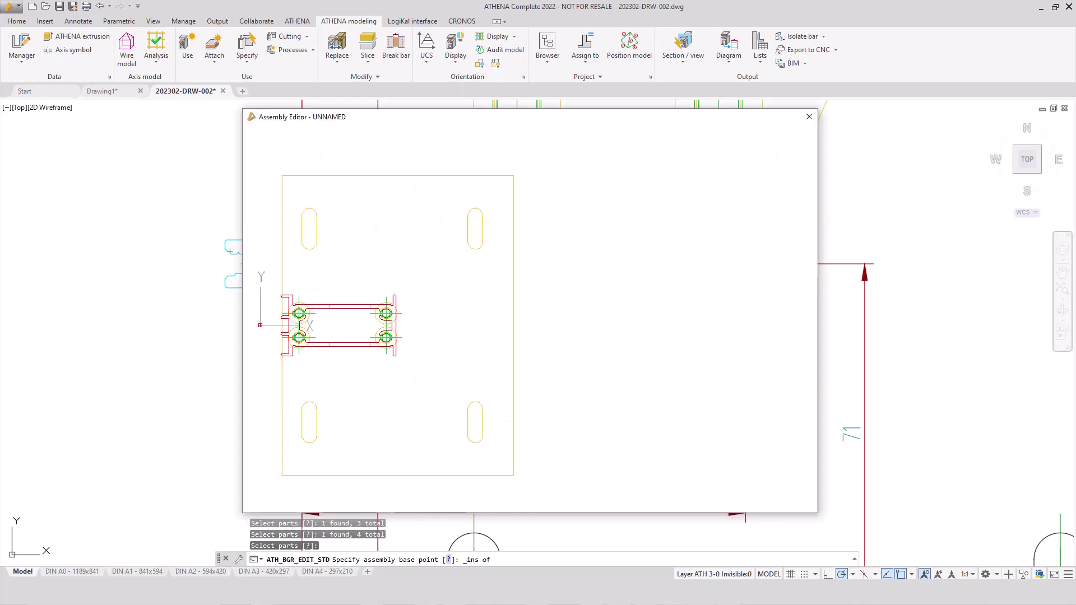
Check the placement of the added screws in the preview from the Front and Head directions
{"action": "left_click", "coordinate": [260, 152]}
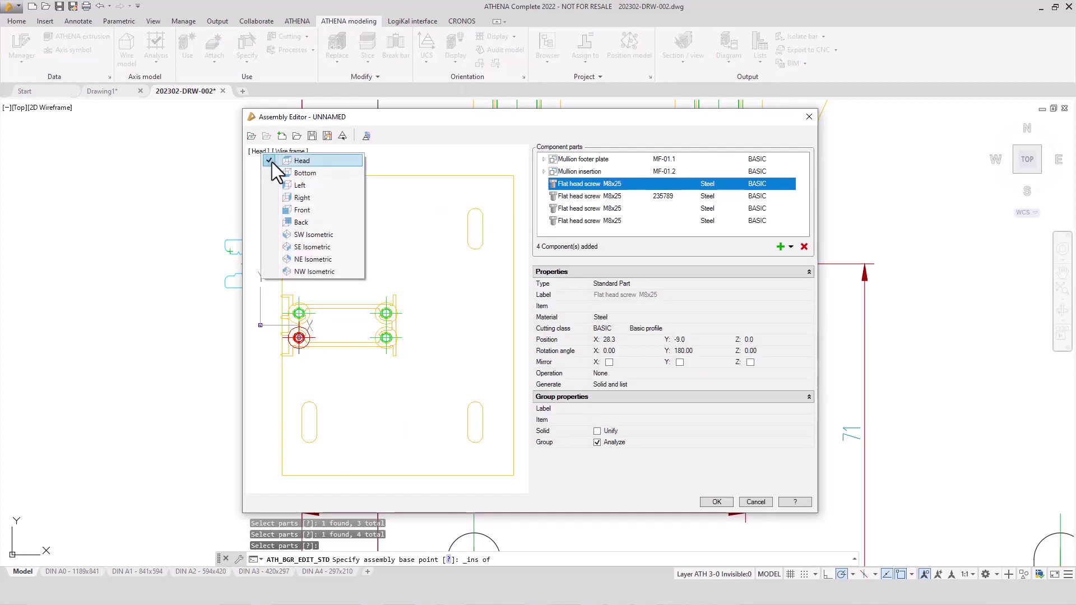
{"action": "left_click", "coordinate": [307, 210]}
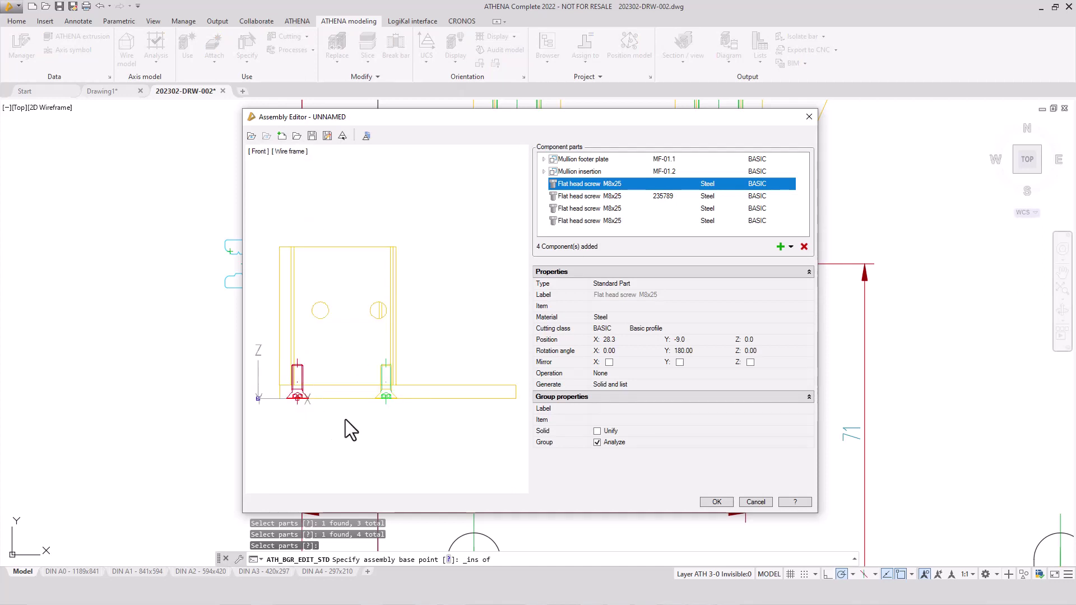
{"action": "left_click", "coordinate": [254, 150]}
{"action": "left_click", "coordinate": [302, 163]}
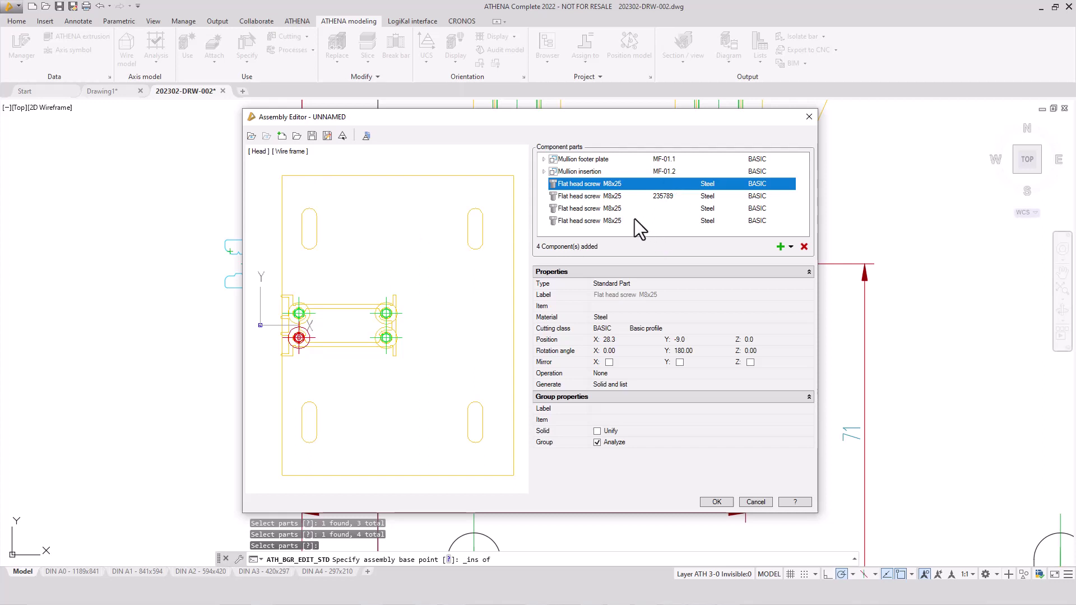
Start adding drawing parts and select the bolt nearest the 12.5 dimension with its nut, both washers and drilled holes
{"action": "left_click", "coordinate": [780, 248]}
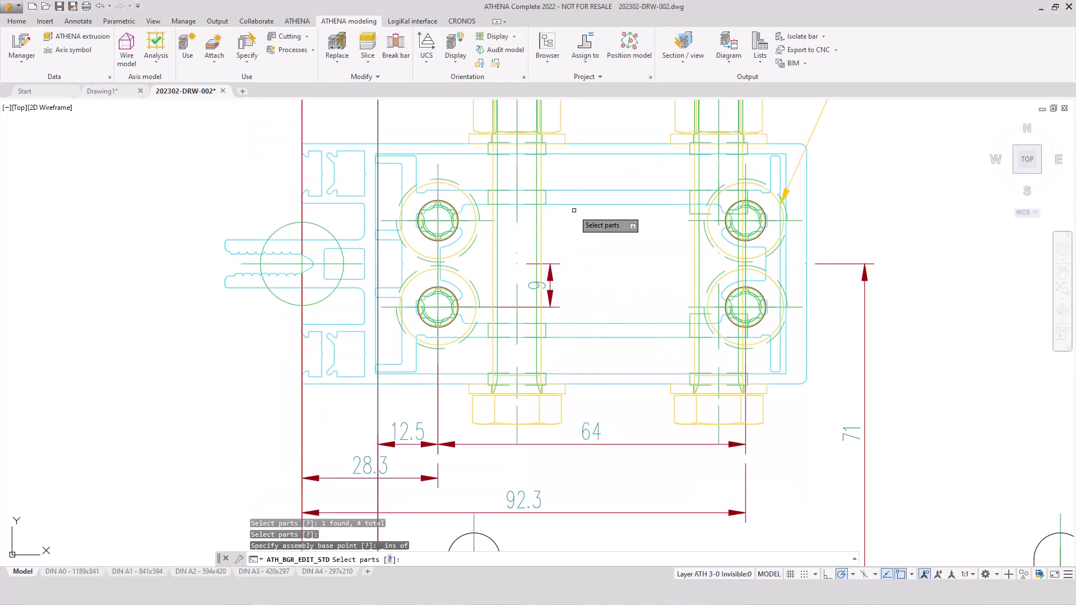
{"action": "left_click", "coordinate": [619, 227]}
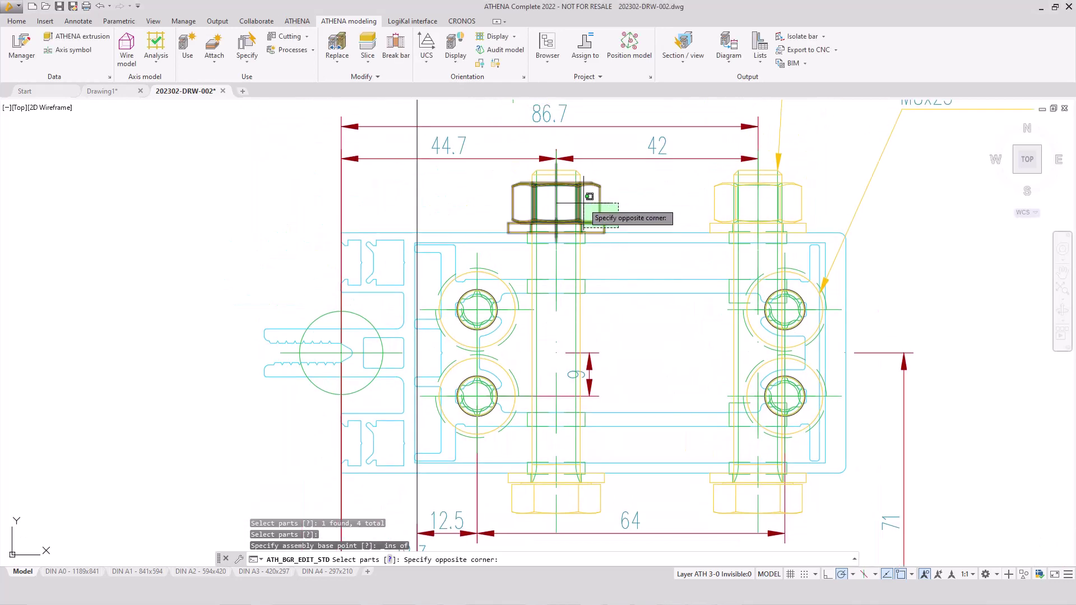
{"action": "left_click", "coordinate": [583, 169]}
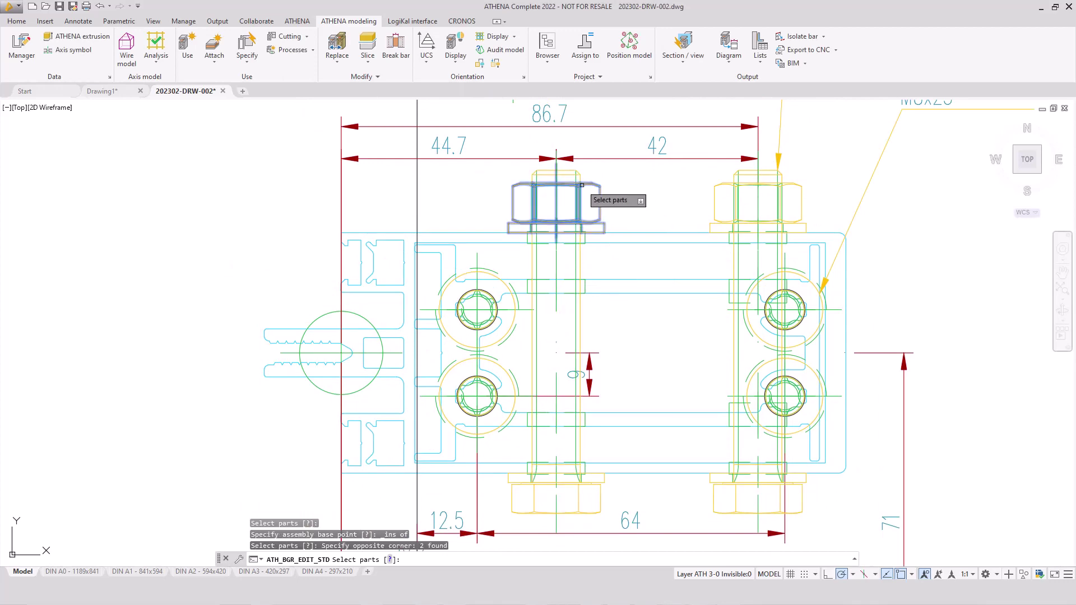
{"action": "left_click", "coordinate": [578, 176]}
{"action": "left_click", "coordinate": [586, 235]}
{"action": "scroll", "coordinate": [601, 202], "scroll_direction": "down", "scroll_amount": 4}
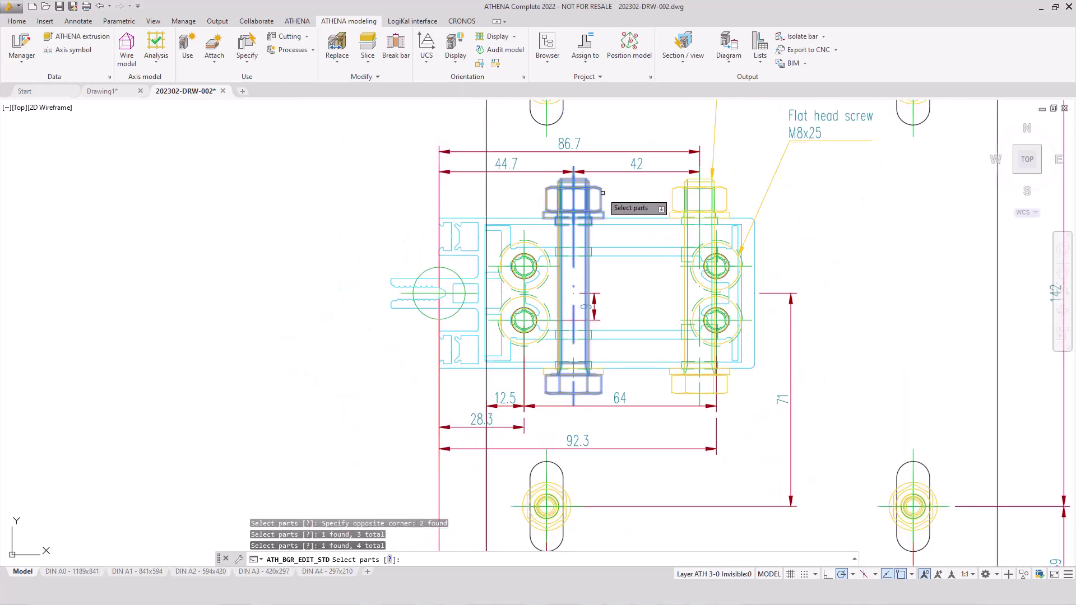
{"action": "scroll", "coordinate": [588, 387], "scroll_direction": "up", "scroll_amount": 4}
{"action": "left_click", "coordinate": [590, 358]}
{"action": "left_click", "coordinate": [610, 367]}
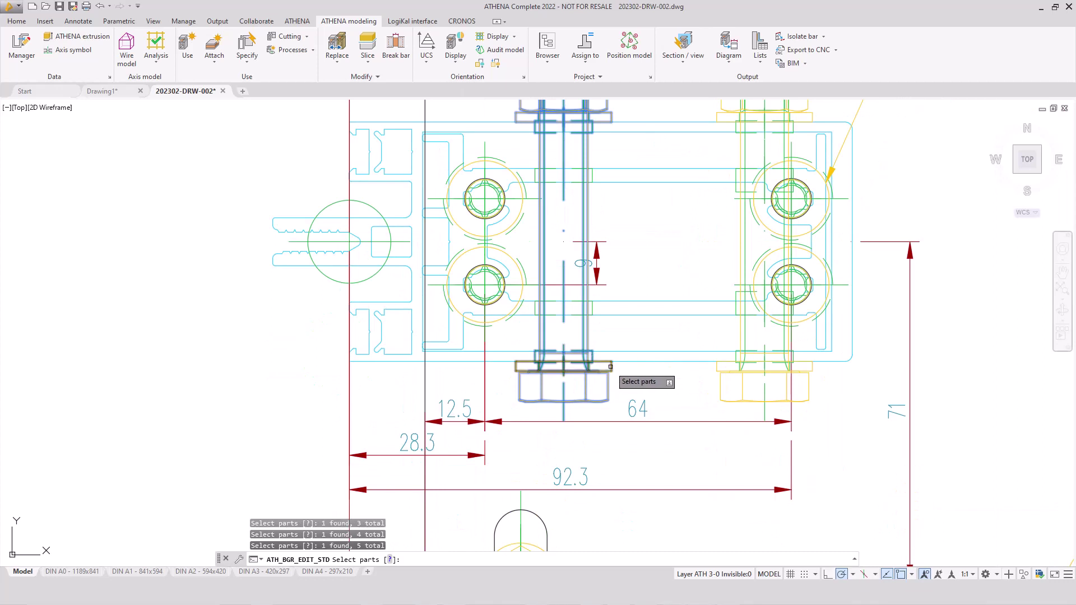
Select the second bolt 42 mm from the first, with its nut, both washers and drilled holes, as parts to add
{"action": "left_click", "coordinate": [725, 383]}
{"action": "left_click", "coordinate": [712, 362]}
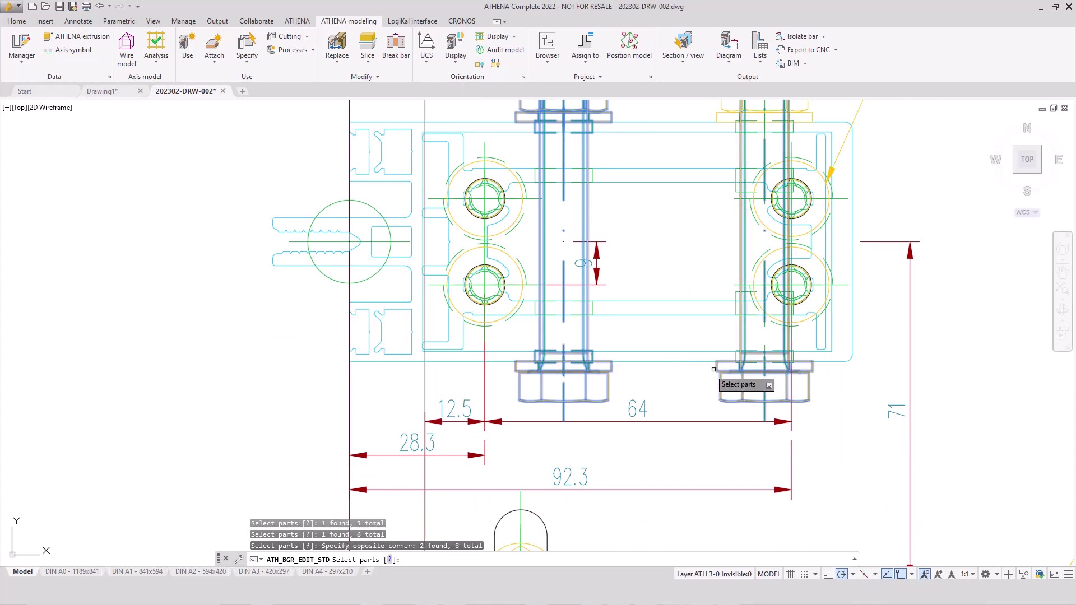
{"action": "left_click", "coordinate": [737, 358]}
{"action": "scroll", "coordinate": [723, 337], "scroll_direction": "down", "scroll_amount": 4}
{"action": "scroll", "coordinate": [707, 233], "scroll_direction": "up", "scroll_amount": 4}
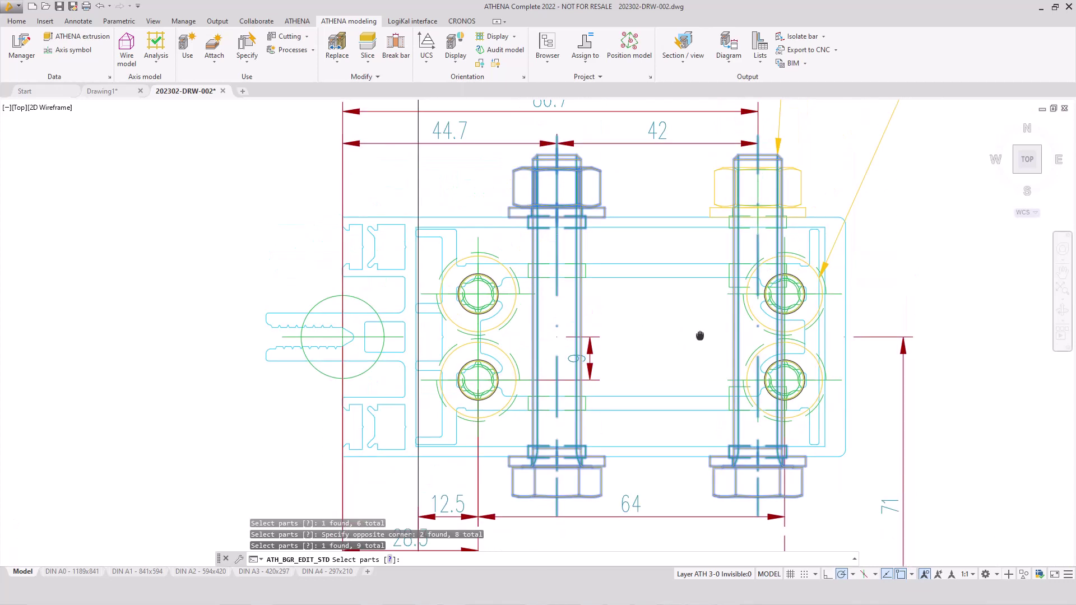
{"action": "left_click", "coordinate": [809, 229]}
{"action": "left_click", "coordinate": [707, 168]}
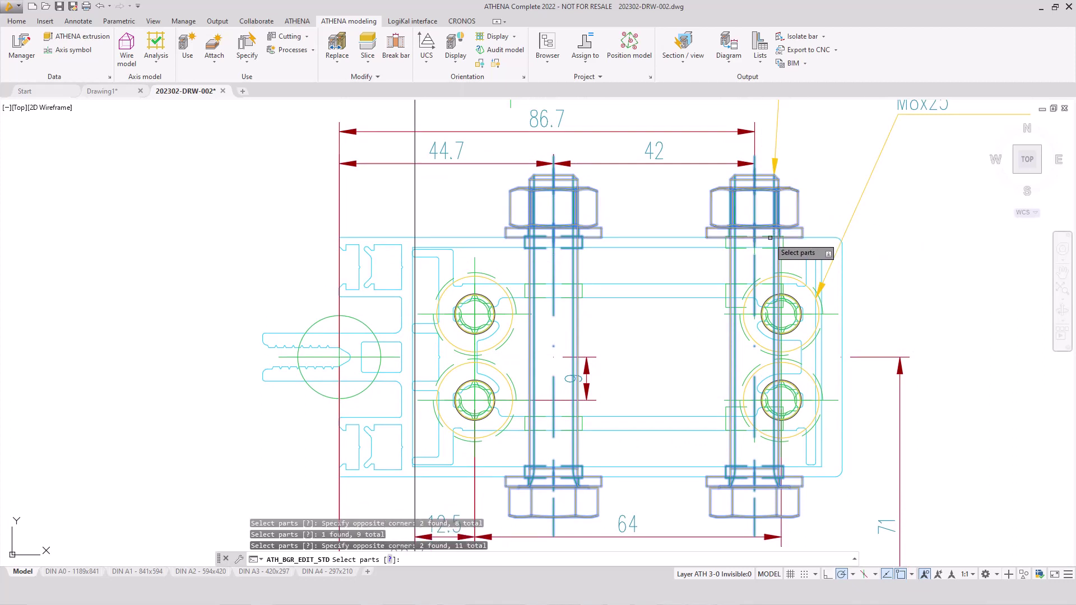
{"action": "left_click", "coordinate": [784, 243]}
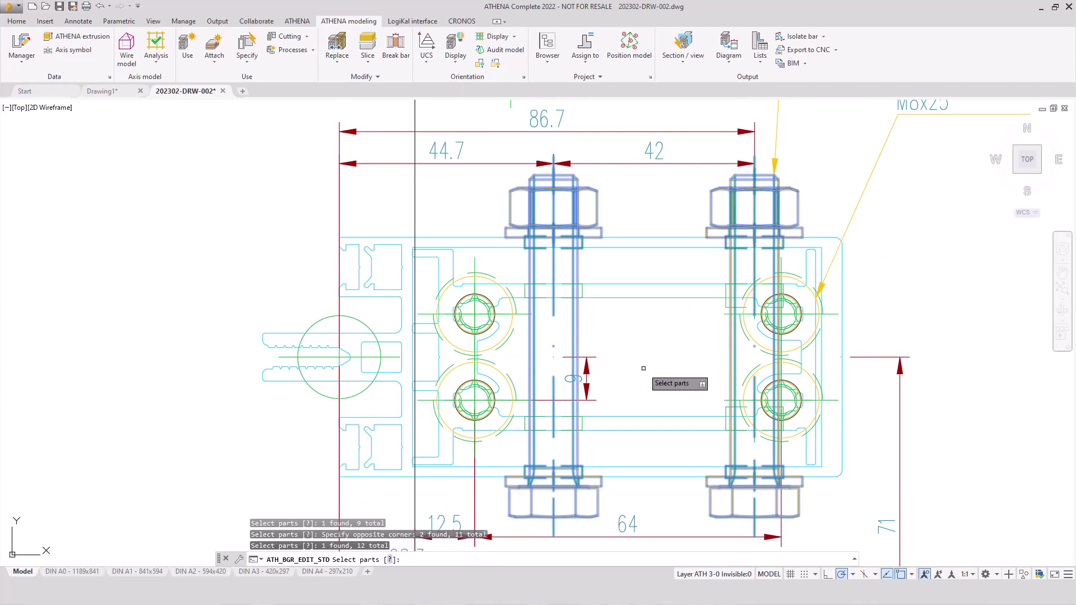
Finish the part selection and set the assembly base point with the Insert snap at the mullion's reference circle
{"action": "key", "text": "Return"}
{"action": "right_click", "coordinate": [186, 348], "text": "shift"}
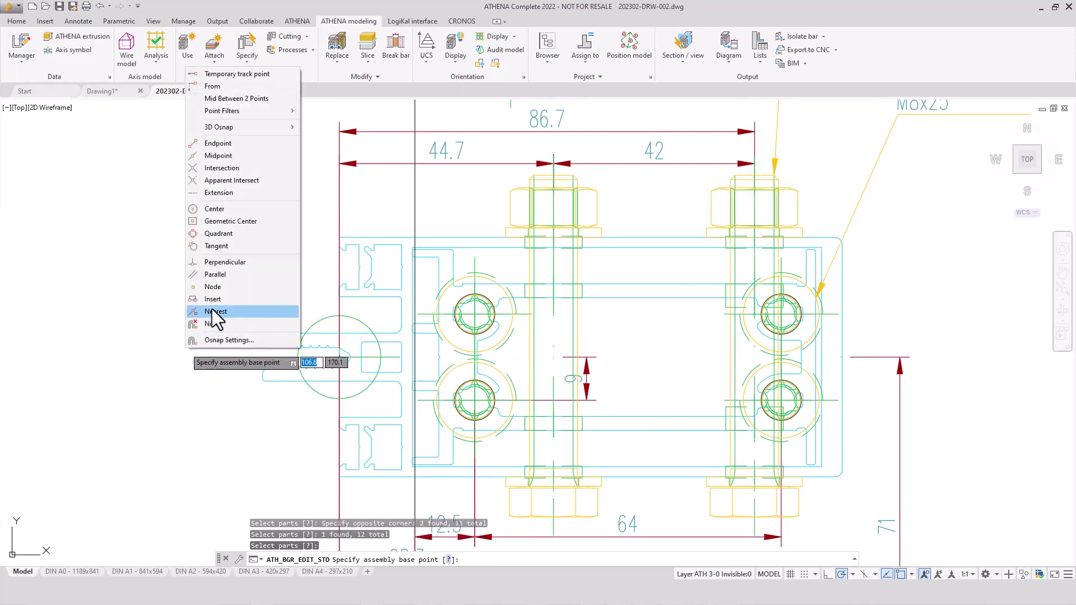
{"action": "left_click", "coordinate": [217, 299]}
{"action": "left_click", "coordinate": [340, 359]}
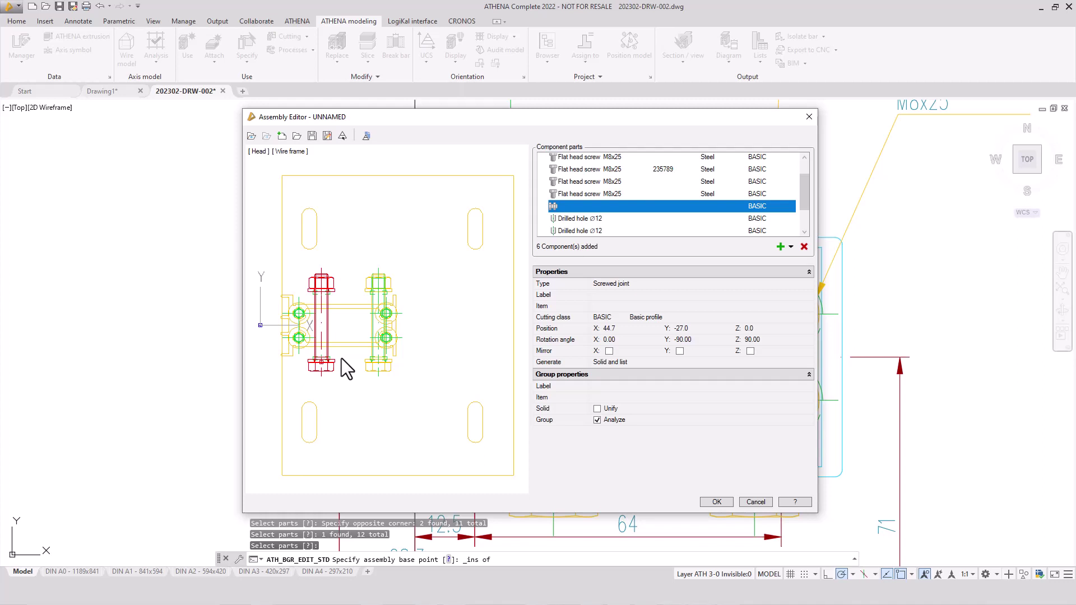
View the assembly from the Front direction and examine the added screwed joint and drilled hole
{"action": "left_click", "coordinate": [260, 153]}
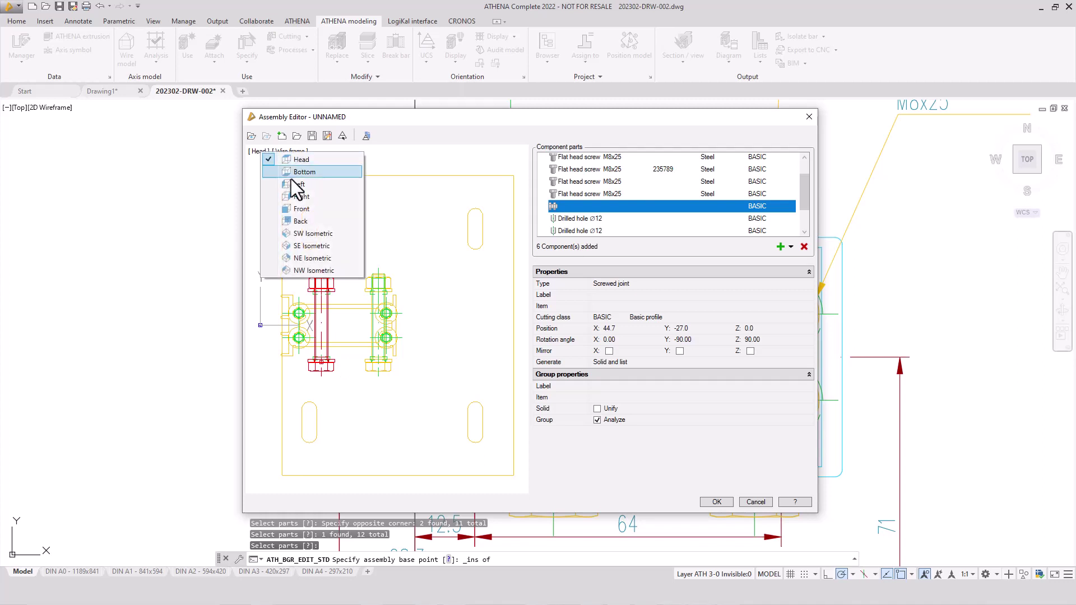
{"action": "left_click", "coordinate": [310, 210]}
{"action": "scroll", "coordinate": [576, 210], "scroll_direction": "down", "scroll_amount": 3}
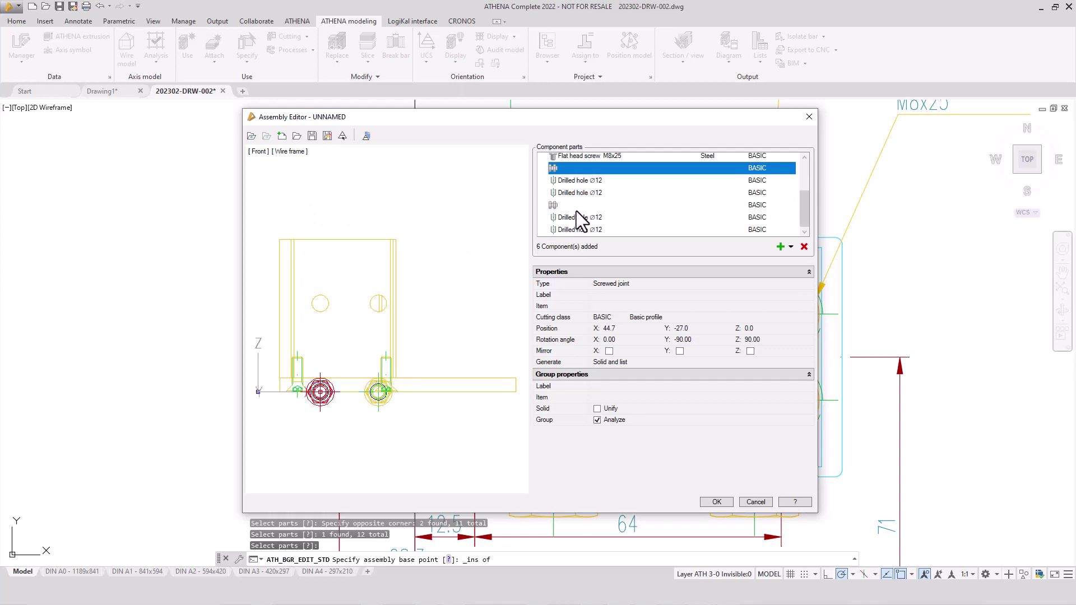
{"action": "left_click", "coordinate": [577, 205]}
{"action": "left_click", "coordinate": [594, 217]}
Set the Z position of all four Ø12 drilled holes and the second screwed joint to 64
{"action": "left_click", "coordinate": [587, 180]}
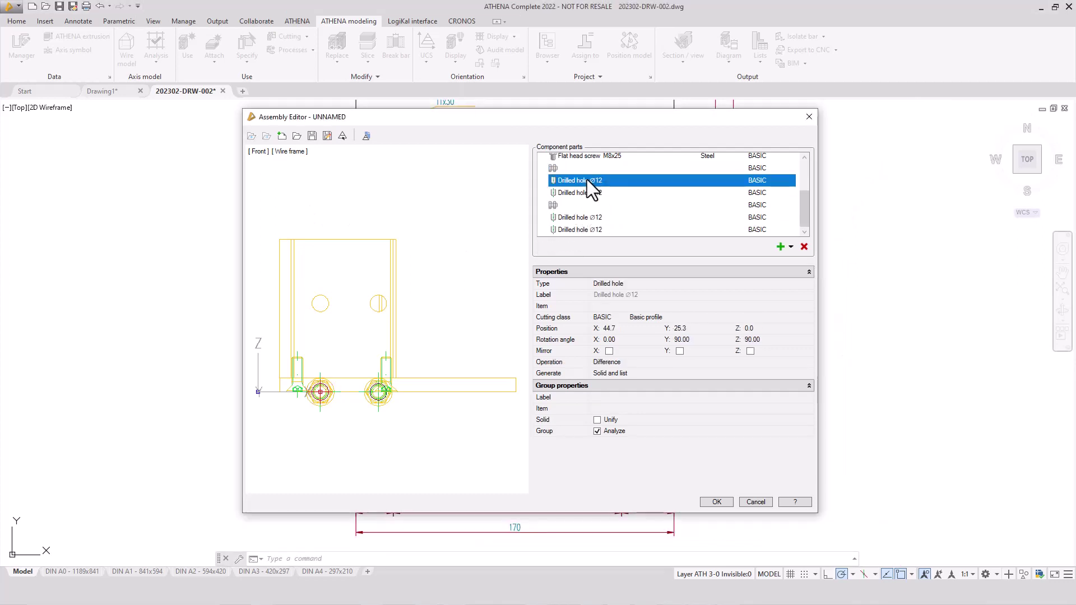
{"action": "left_click", "coordinate": [586, 230], "text": "shift"}
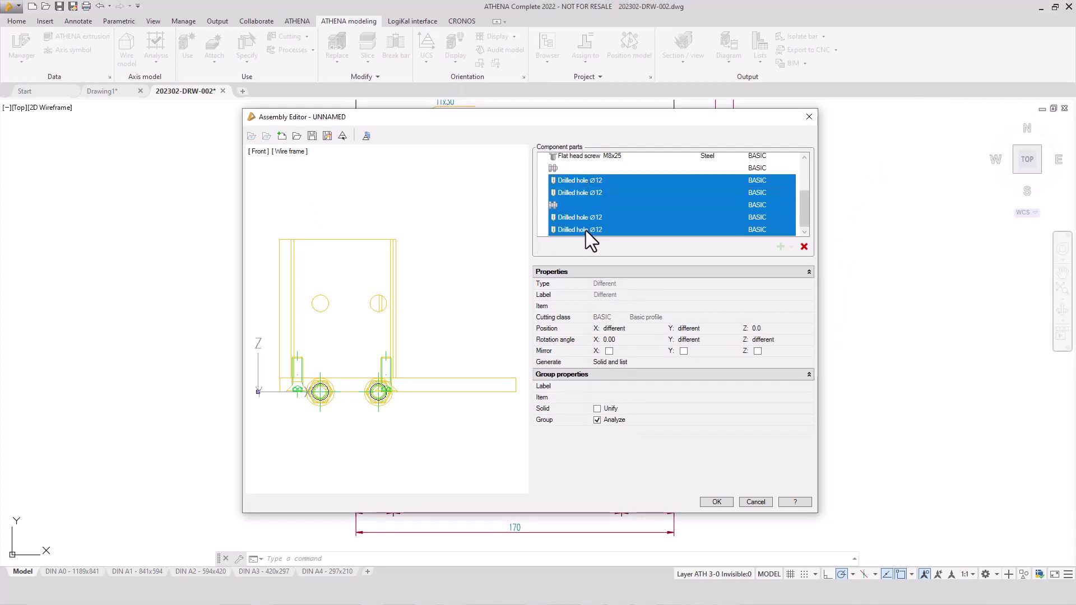
{"action": "left_click", "coordinate": [768, 329]}
{"action": "type", "text": "64"}
{"action": "key", "text": "Return"}
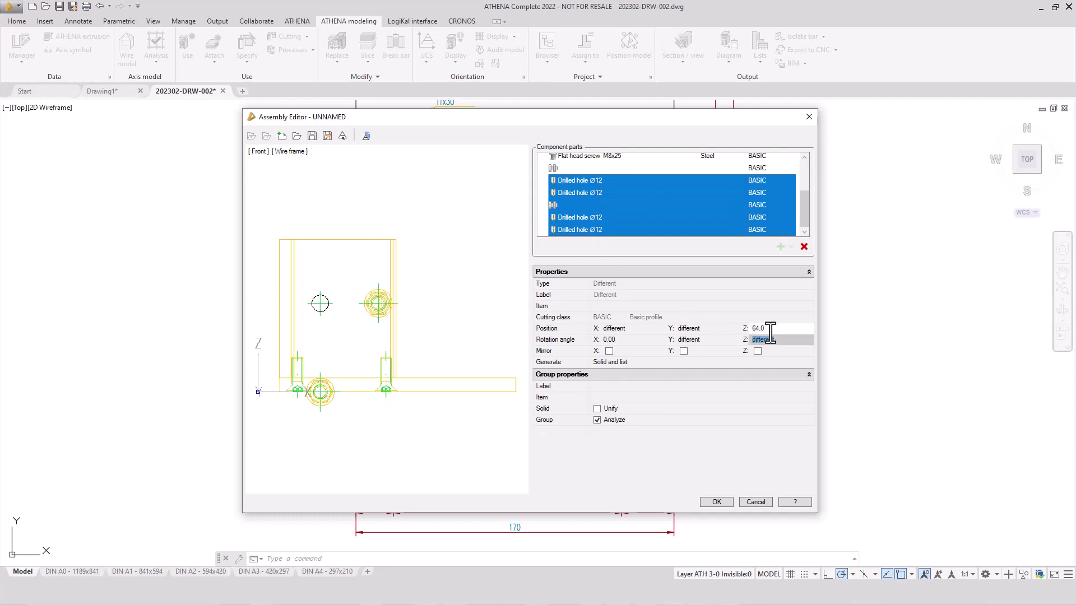
Set the Z position of the first screwed joint to 64
{"action": "left_click", "coordinate": [572, 169]}
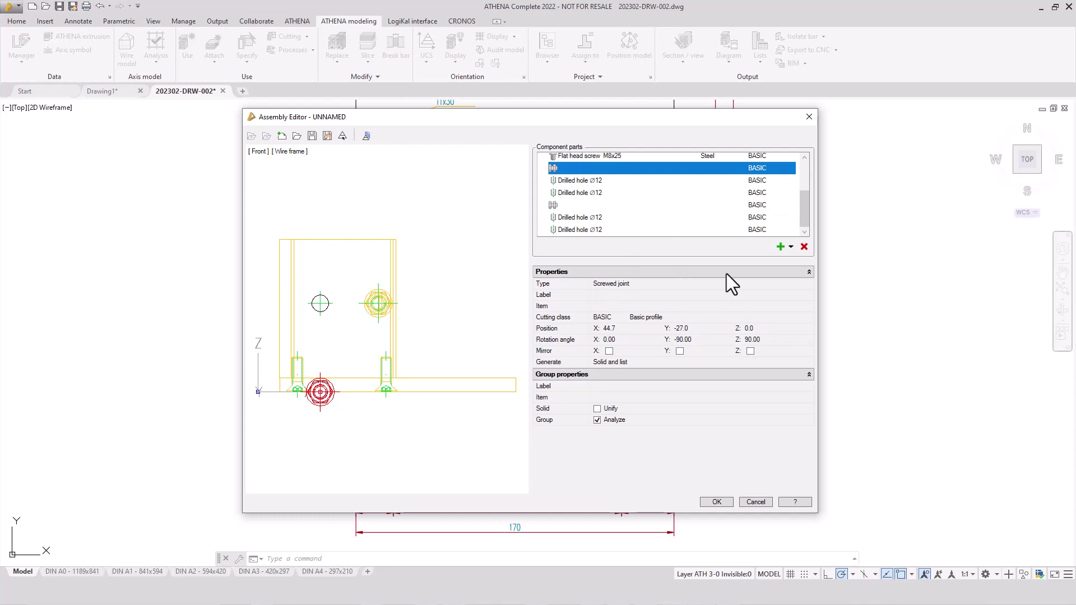
{"action": "left_click", "coordinate": [772, 329]}
{"action": "type", "text": "64"}
{"action": "key", "text": "Tab"}
View the assembly from the SW Isometric direction and switch the preview to Hidden
{"action": "left_click", "coordinate": [255, 152]}
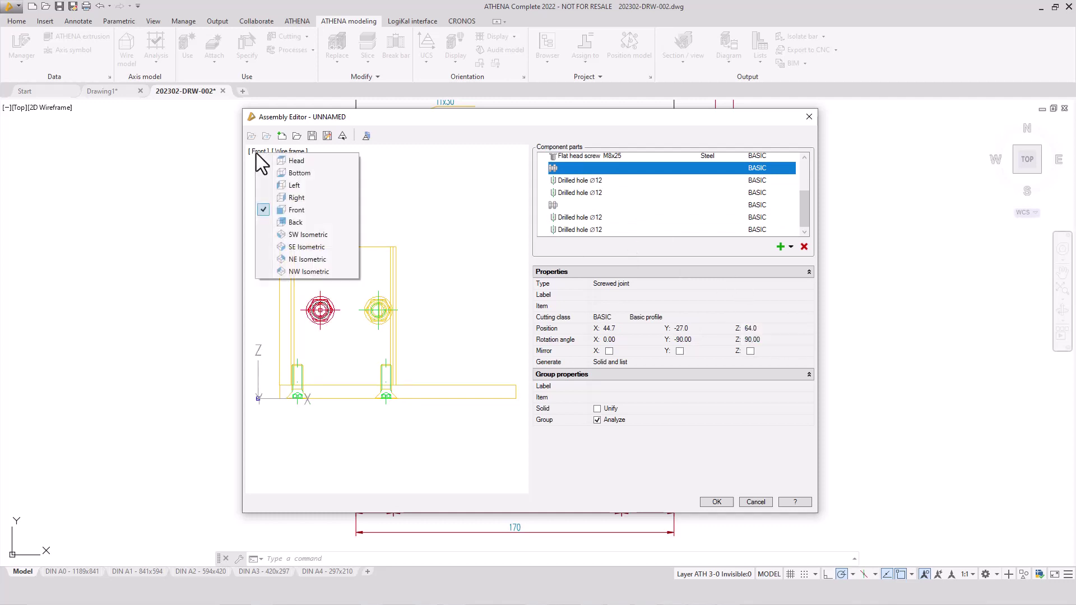
{"action": "left_click", "coordinate": [308, 235]}
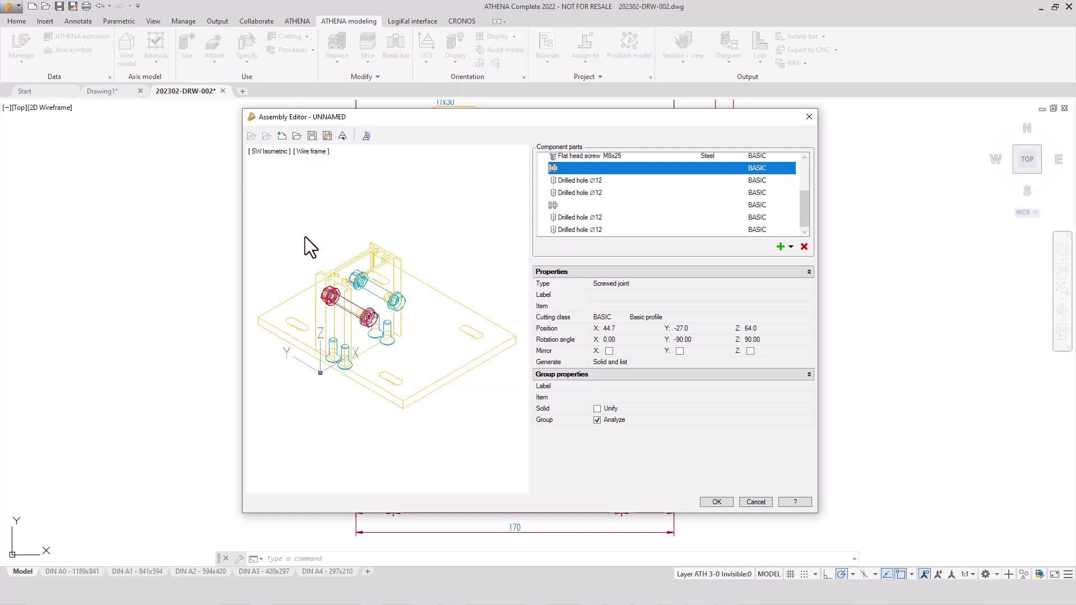
{"action": "left_click", "coordinate": [317, 153]}
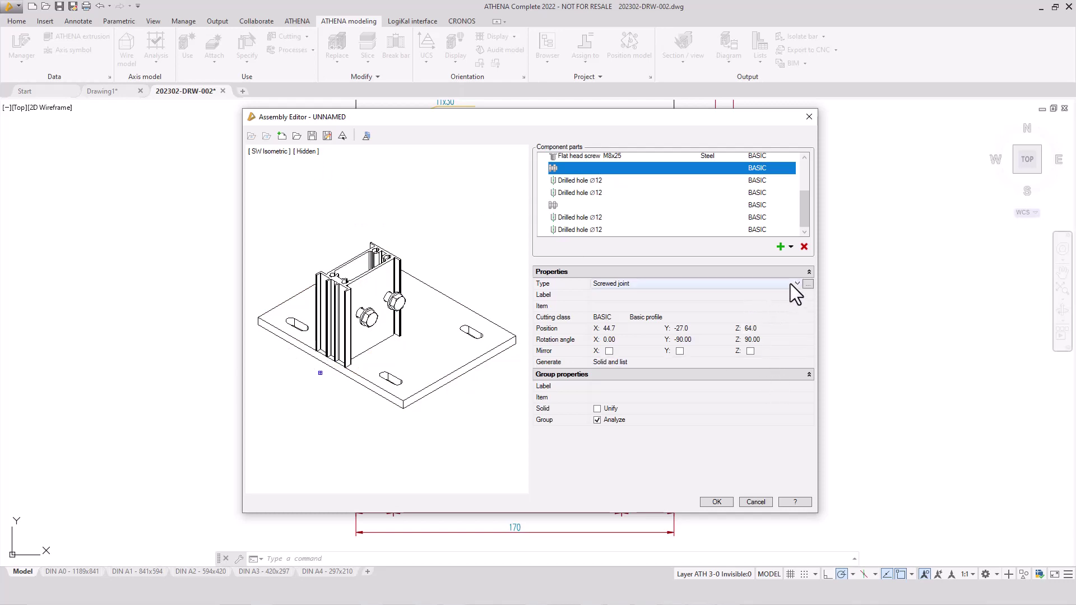
Assign the favourite "Screw joint M10 mullion footer" to the first unlabelled screwed joint
{"action": "left_click", "coordinate": [807, 284]}
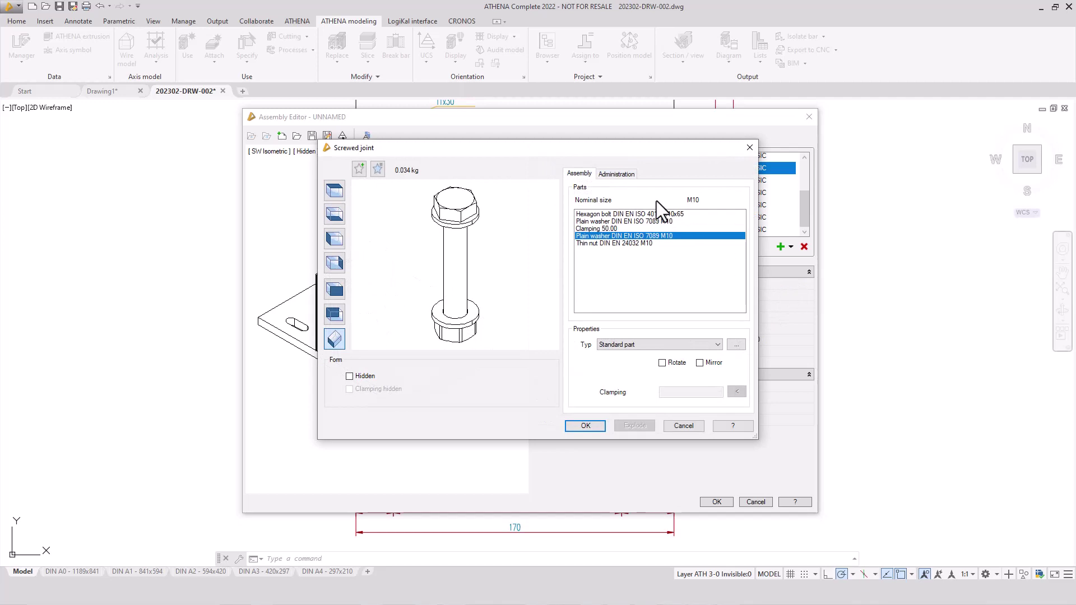
{"action": "left_click", "coordinate": [378, 170]}
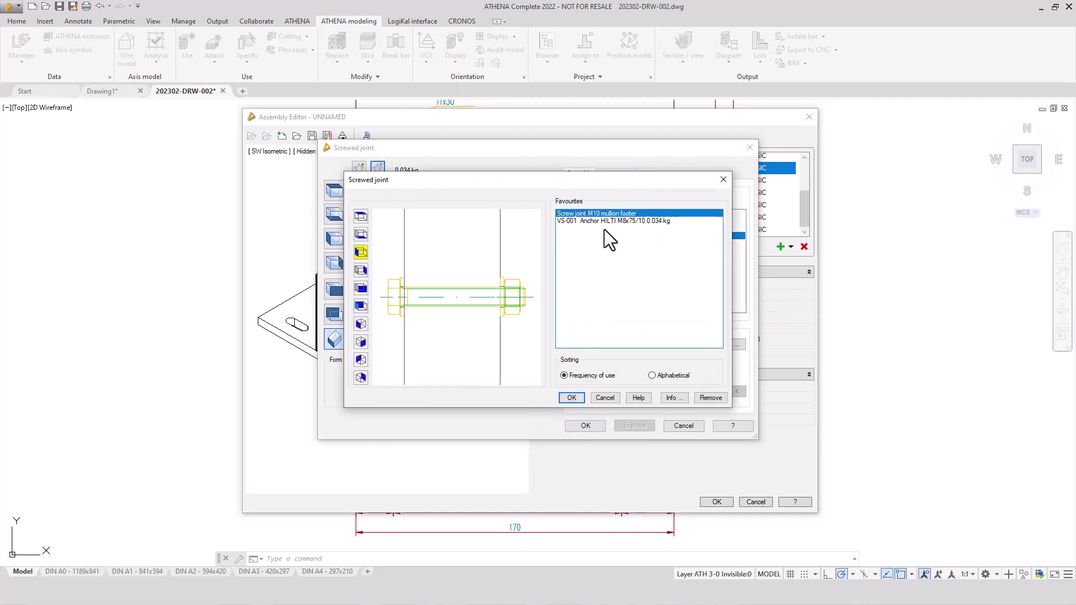
{"action": "left_click", "coordinate": [572, 398]}
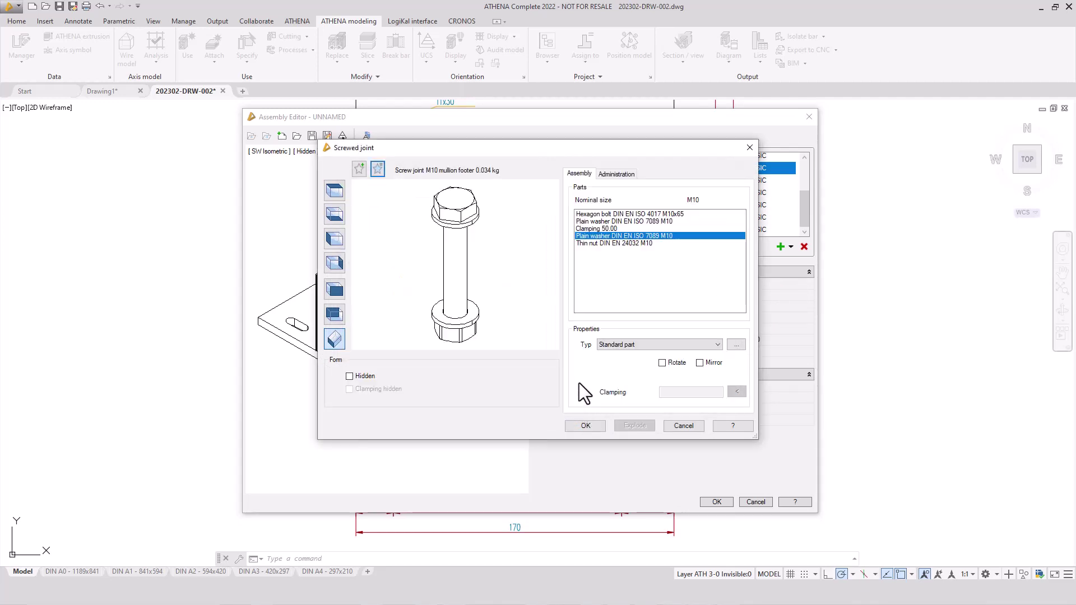
{"action": "left_click", "coordinate": [585, 428]}
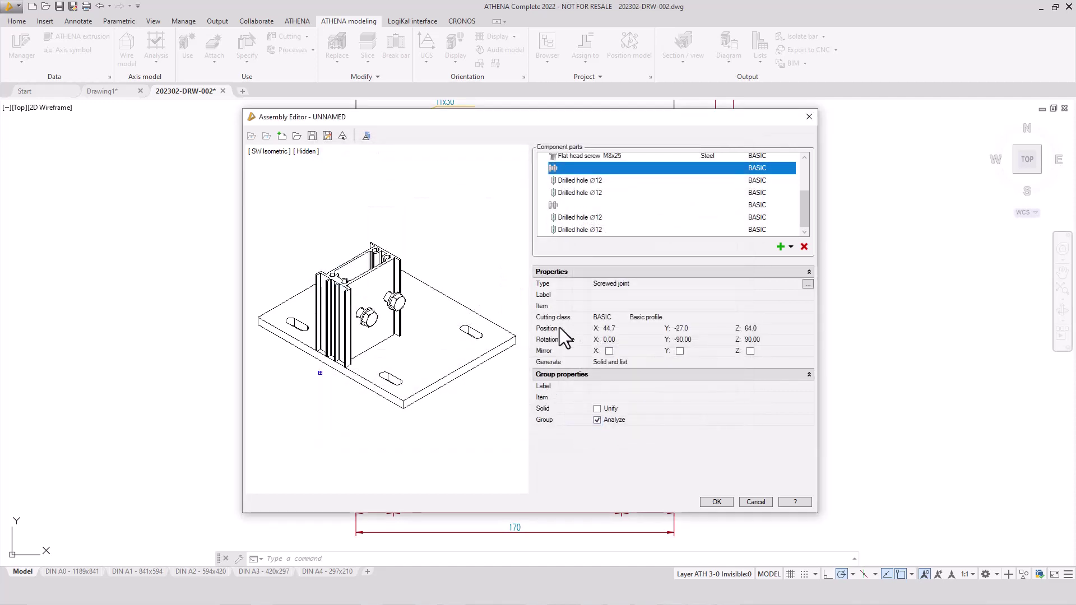
Assign the favourite "Screw joint M10 mullion footer" to the remaining unlabelled screwed joint at X 86.7
{"action": "left_click", "coordinate": [571, 205]}
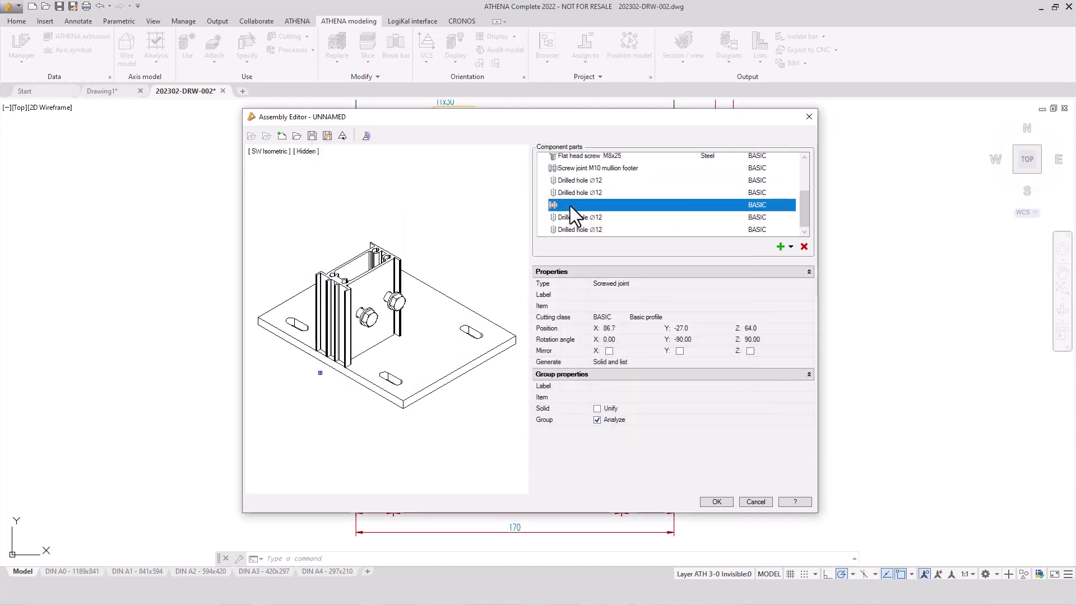
{"action": "mouse_move", "coordinate": [744, 303]}
{"action": "left_click", "coordinate": [807, 284]}
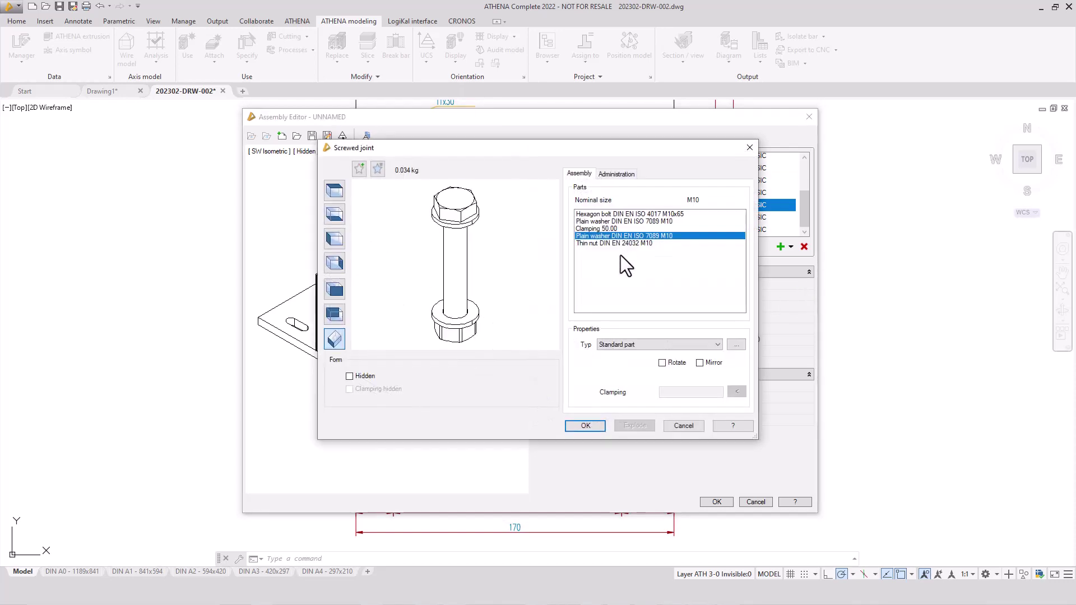
{"action": "left_click", "coordinate": [383, 171]}
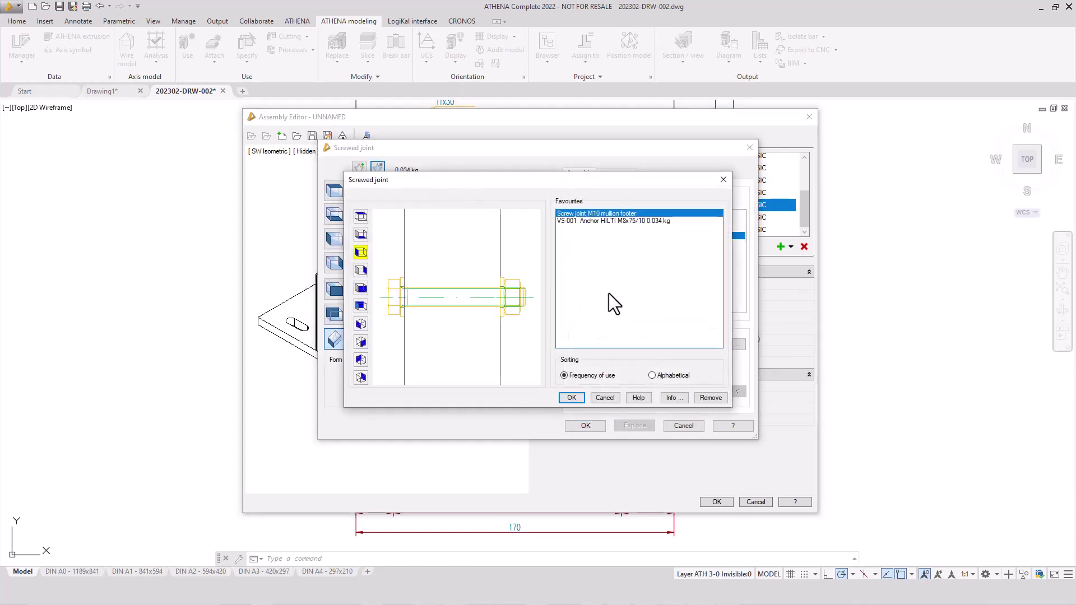
{"action": "left_click", "coordinate": [578, 399]}
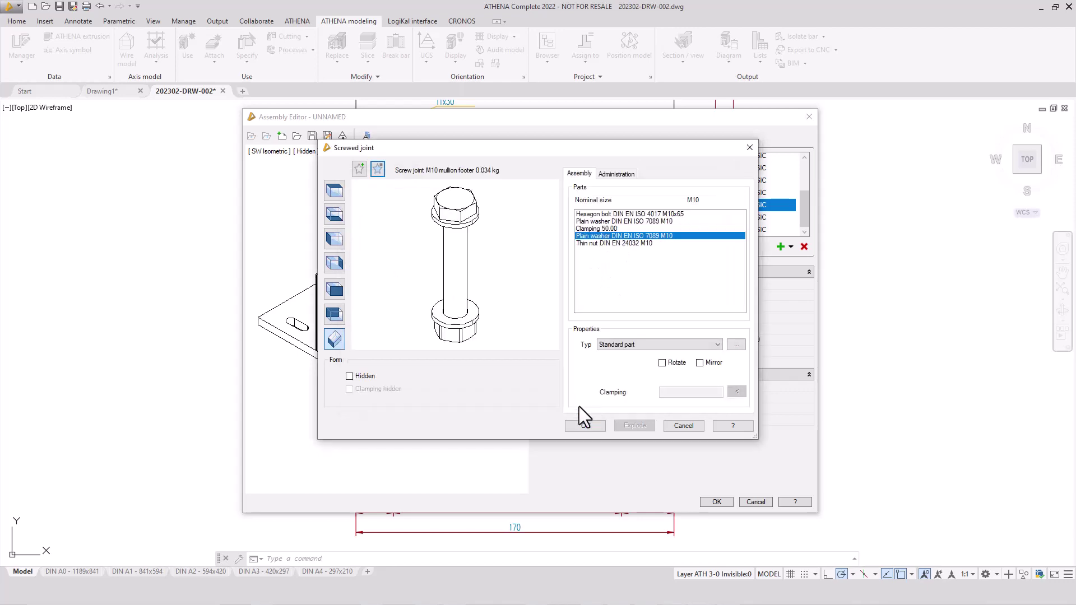
{"action": "left_click", "coordinate": [587, 425]}
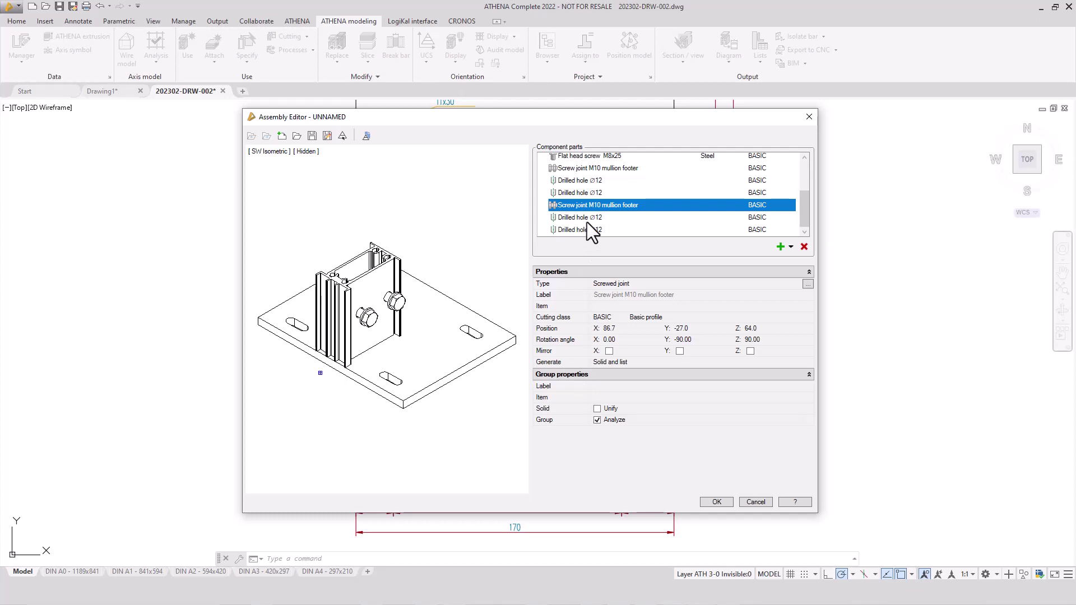
Review the list of component parts and view the assembly from the Head direction
{"action": "scroll", "coordinate": [587, 222], "scroll_direction": "up", "scroll_amount": 2}
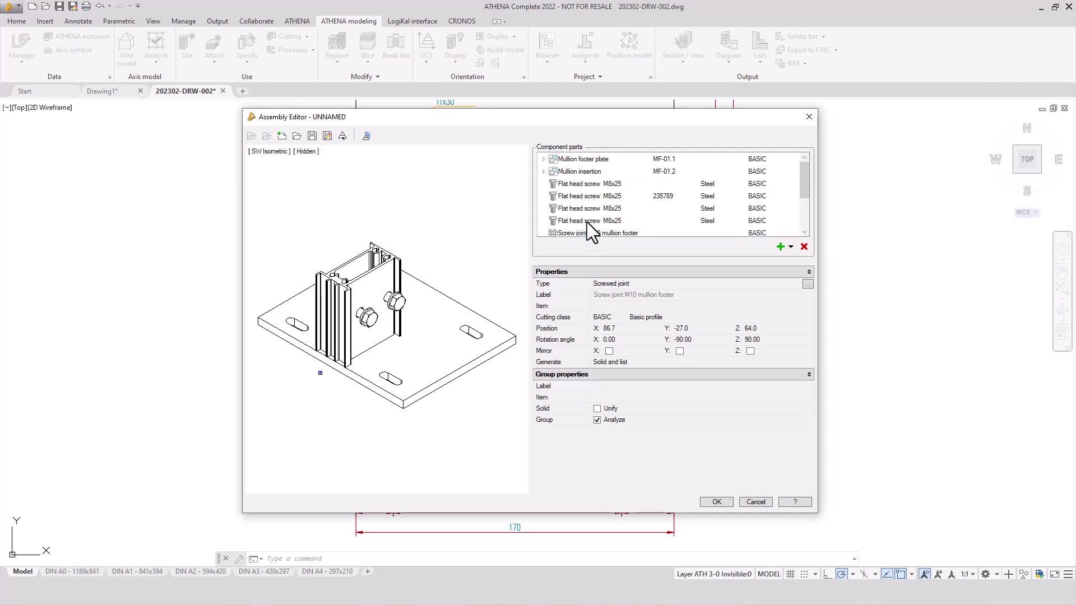
{"action": "scroll", "coordinate": [587, 222], "scroll_direction": "down", "scroll_amount": 3}
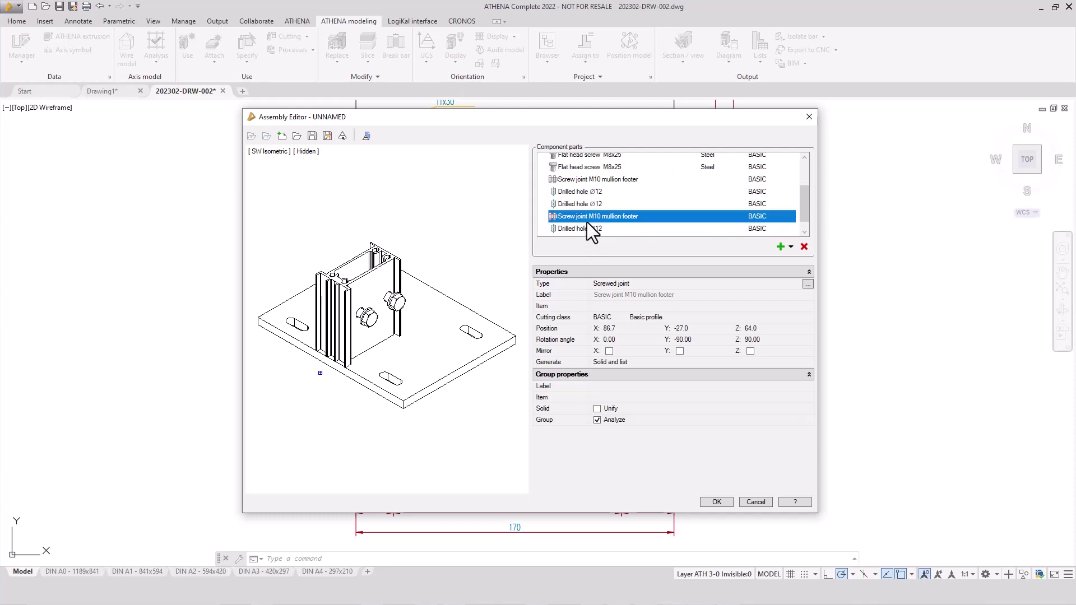
{"action": "left_click", "coordinate": [790, 247]}
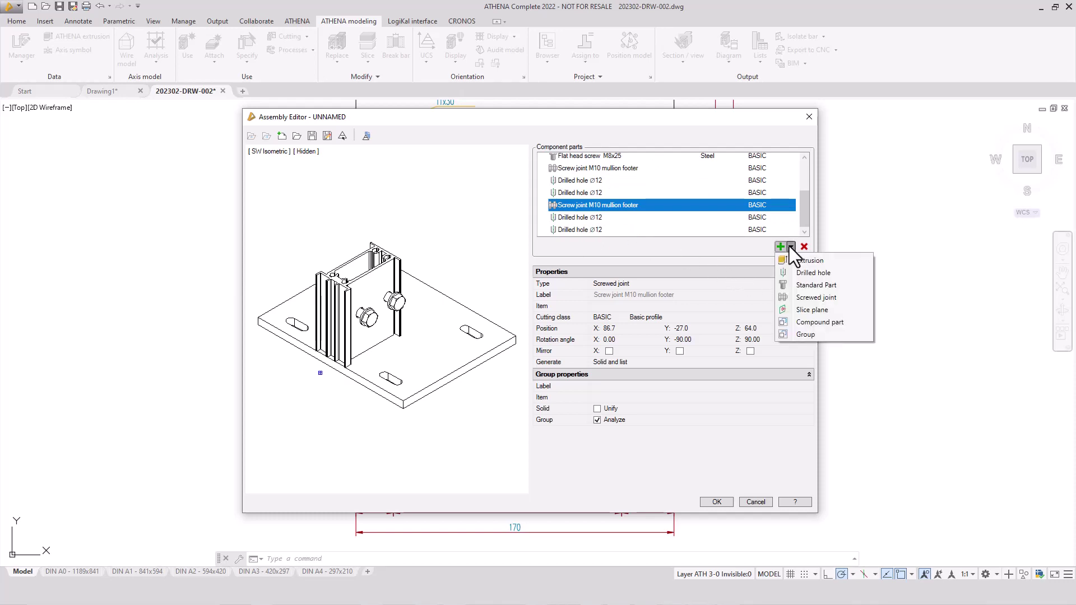
{"action": "left_click", "coordinate": [815, 297]}
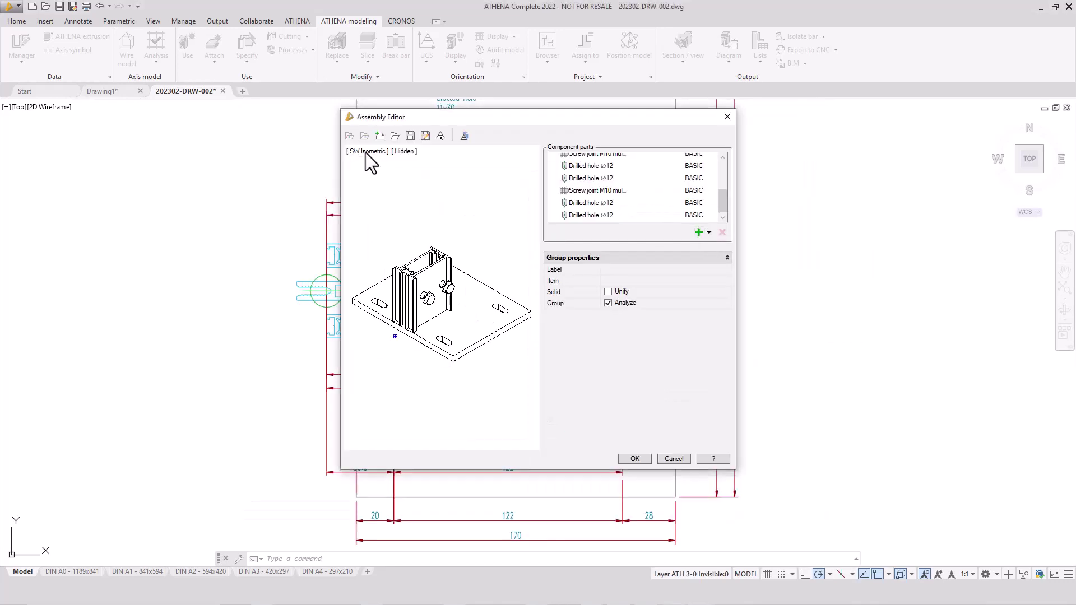
{"action": "left_click", "coordinate": [365, 153]}
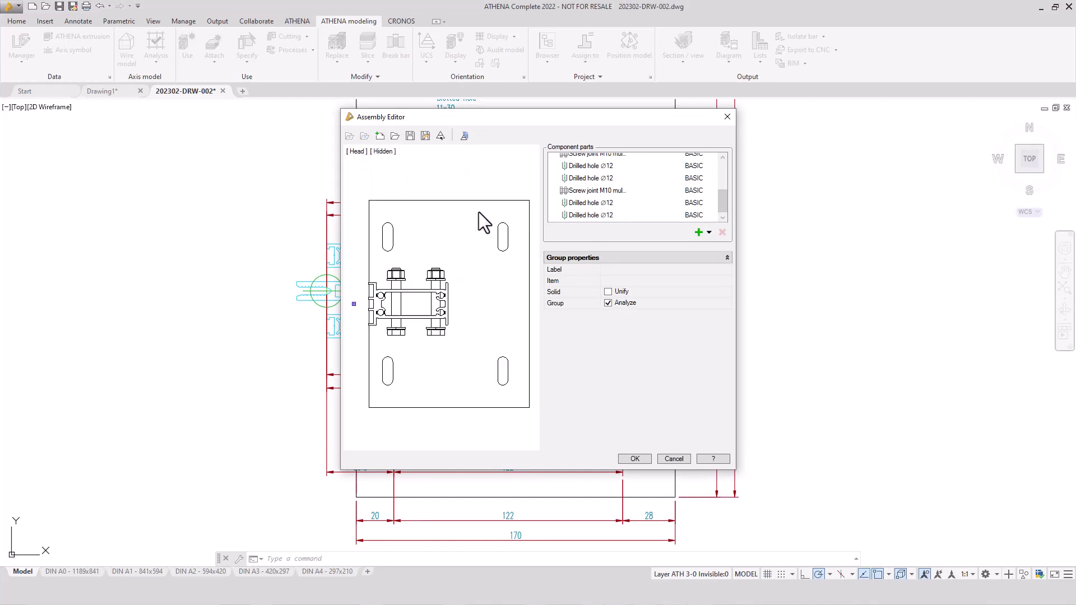
Add a screwed joint from the favourite VS-001 Anchor HILTI M8x75/10 and select it among the component parts
{"action": "left_click", "coordinate": [710, 232]}
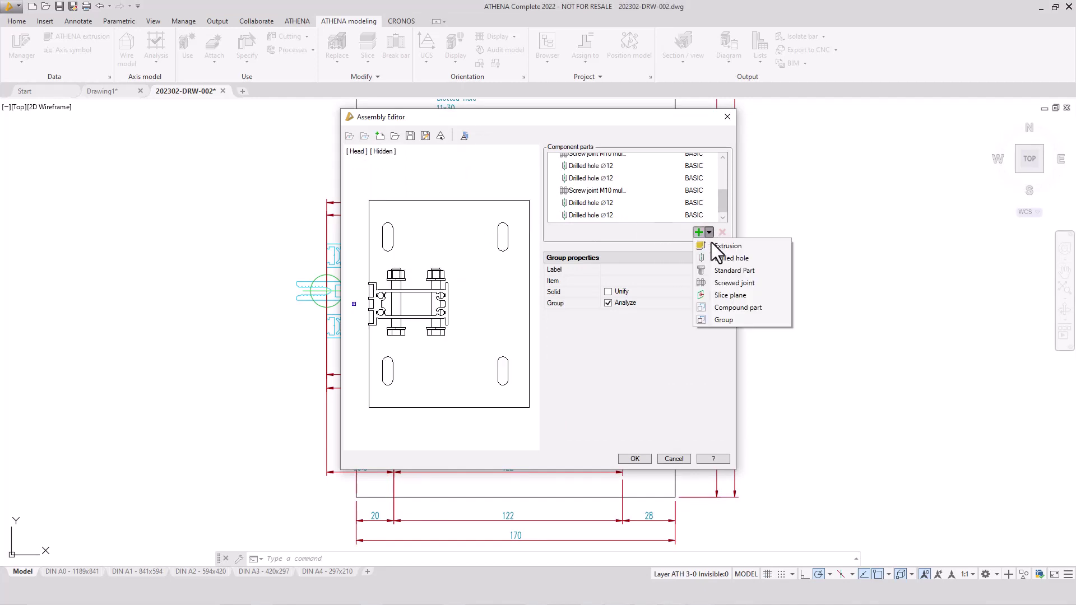
{"action": "left_click", "coordinate": [725, 284]}
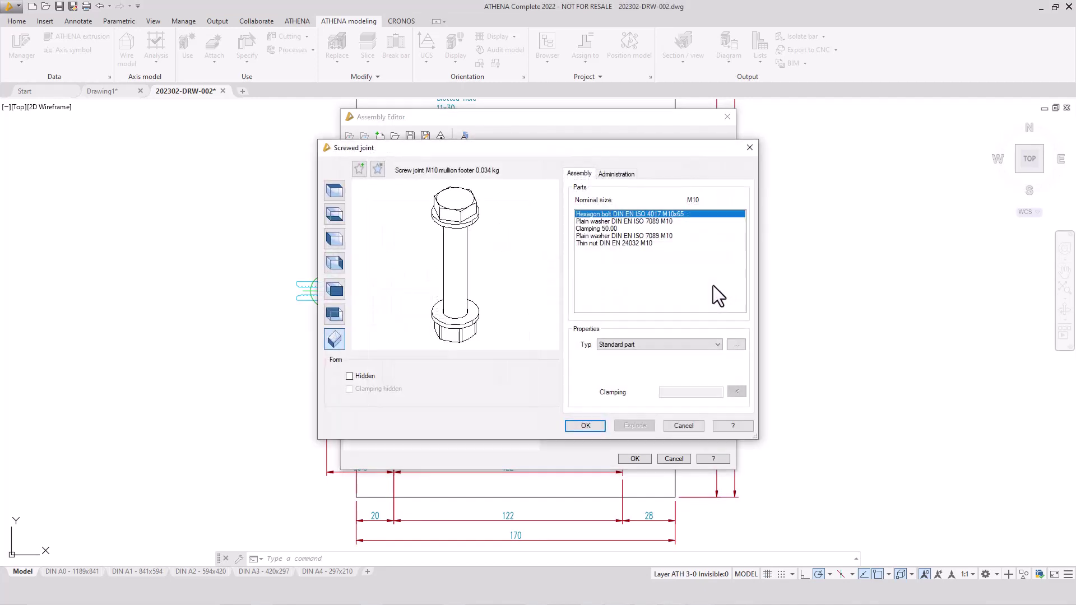
{"action": "left_click", "coordinate": [379, 172]}
{"action": "left_click", "coordinate": [568, 221]}
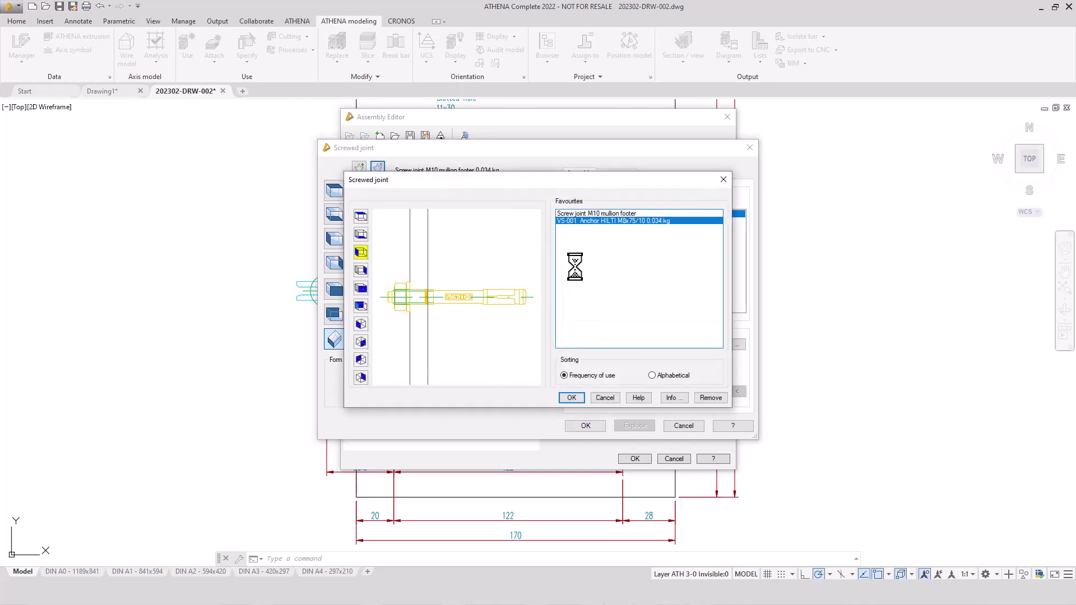
{"action": "left_click", "coordinate": [571, 399]}
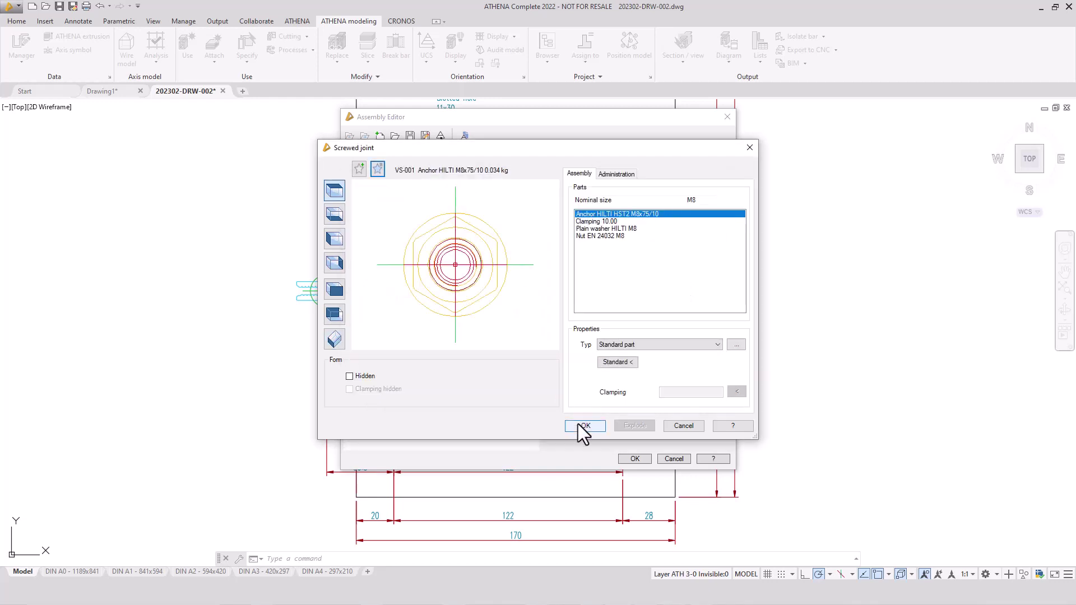
{"action": "left_click", "coordinate": [334, 339]}
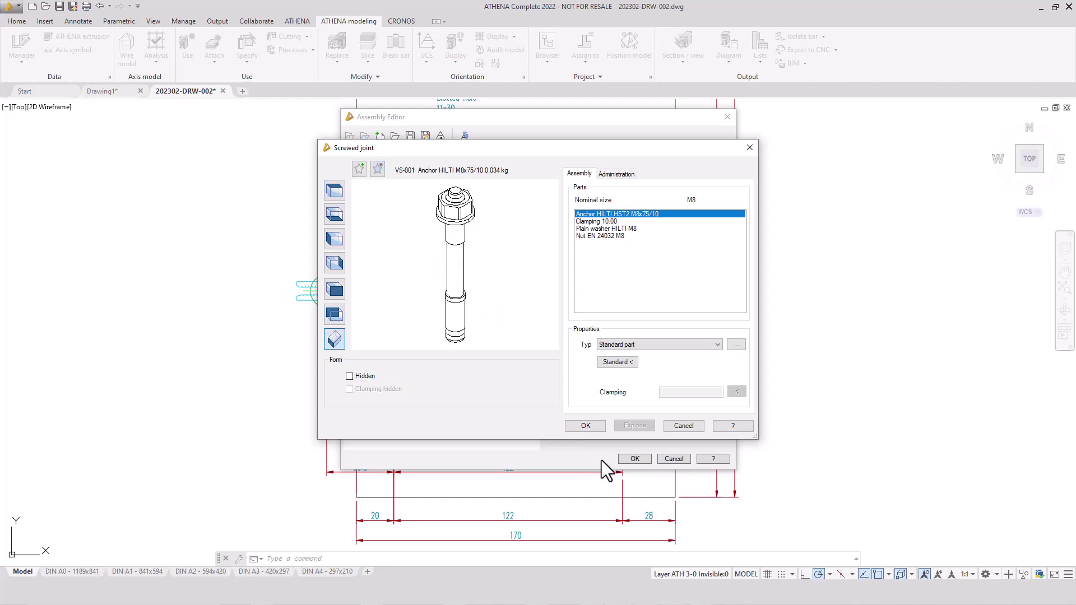
{"action": "left_click", "coordinate": [594, 426]}
{"action": "left_click", "coordinate": [597, 213]}
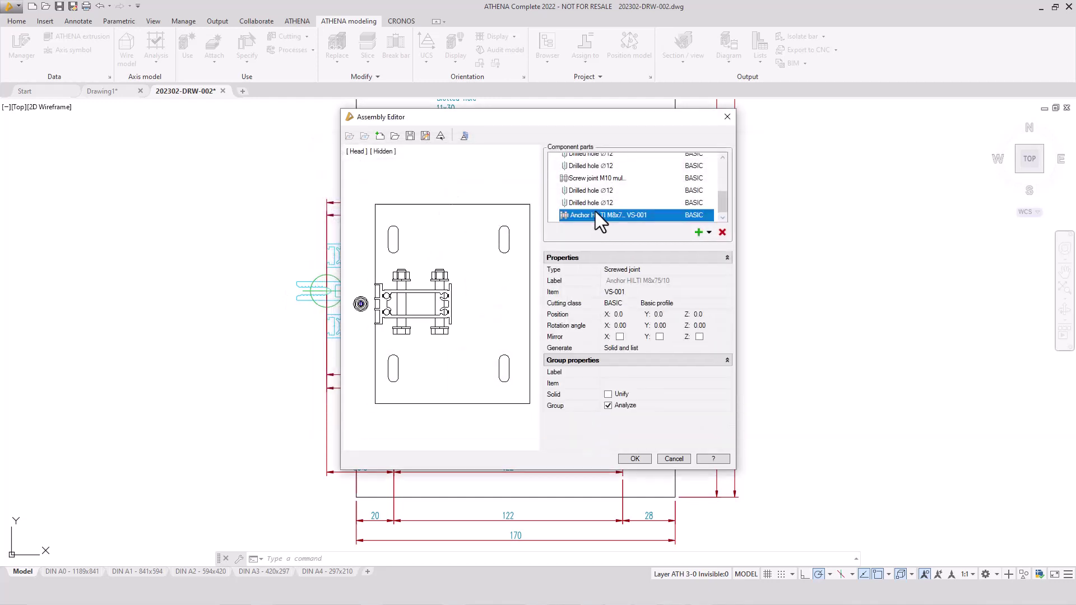
Copy the Anchor HILTI M8x75/10 screwed joint three times among the component parts
{"action": "right_click", "coordinate": [597, 215]}
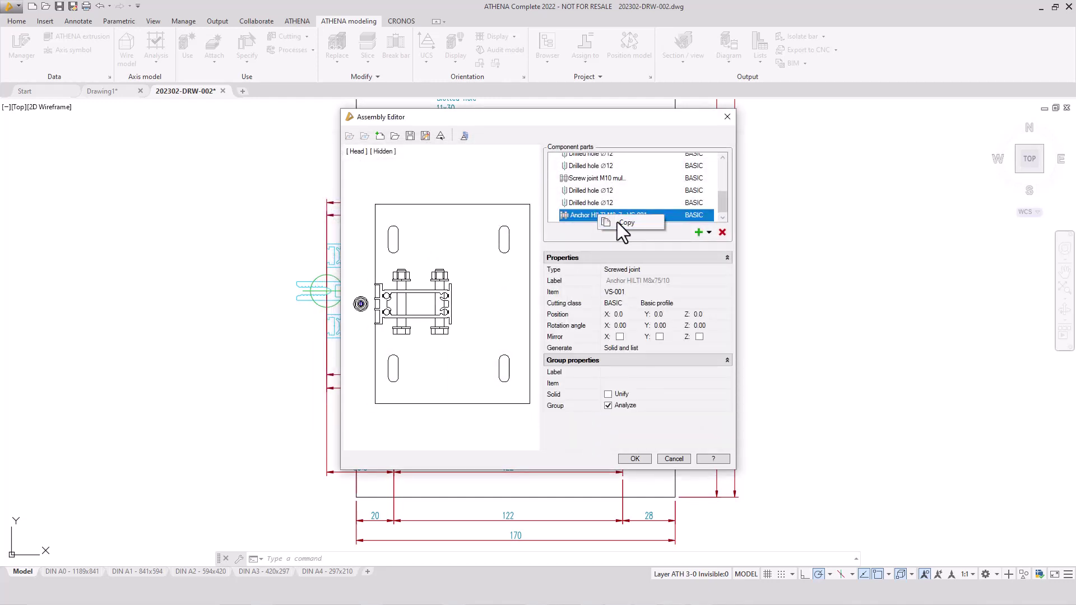
{"action": "left_click", "coordinate": [618, 222]}
{"action": "right_click", "coordinate": [618, 214]}
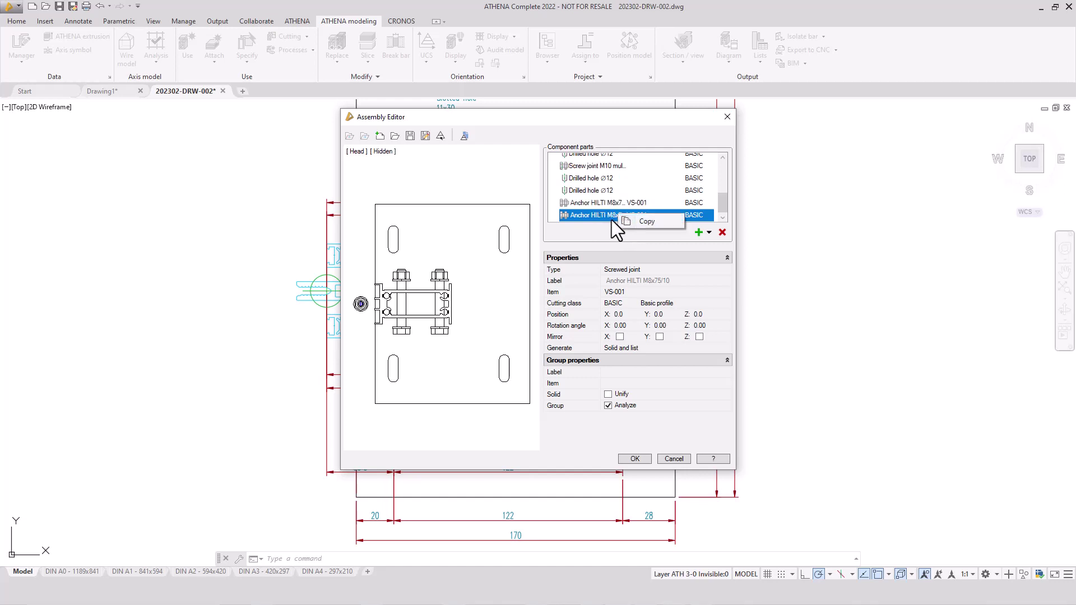
{"action": "left_click", "coordinate": [619, 222]}
{"action": "right_click", "coordinate": [614, 215]}
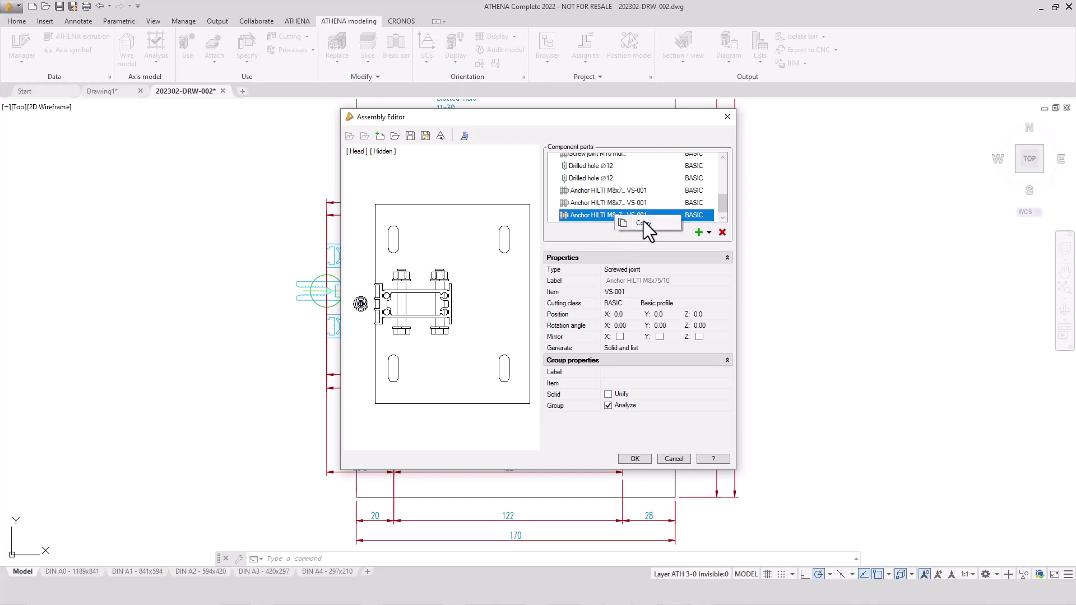
{"action": "left_click", "coordinate": [623, 226]}
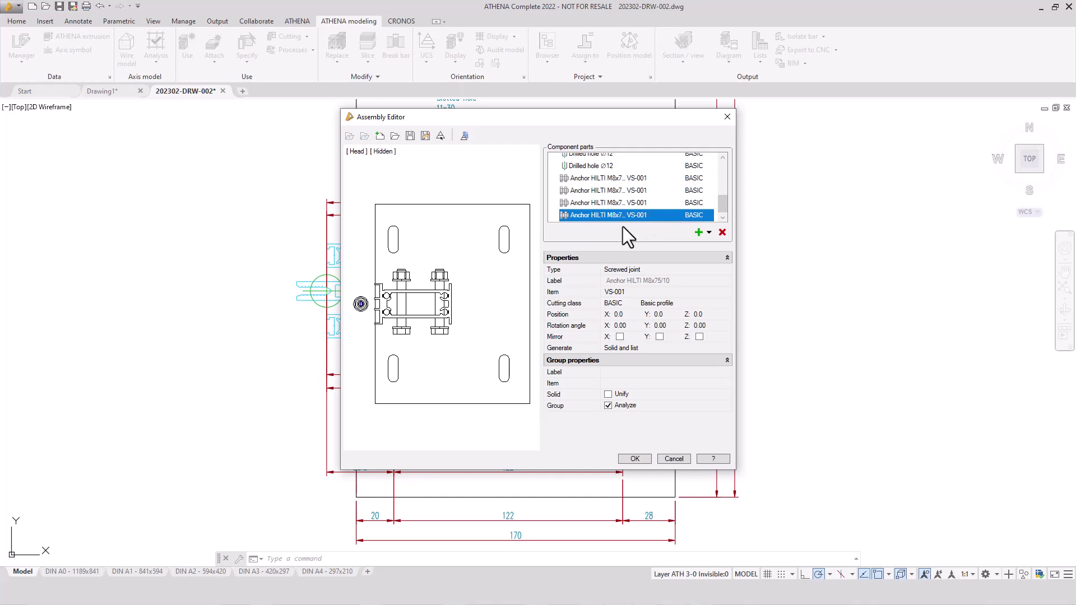
Move the first HILTI anchor to the centre of the base plate's upper-left slotted hole
{"action": "left_click", "coordinate": [609, 180]}
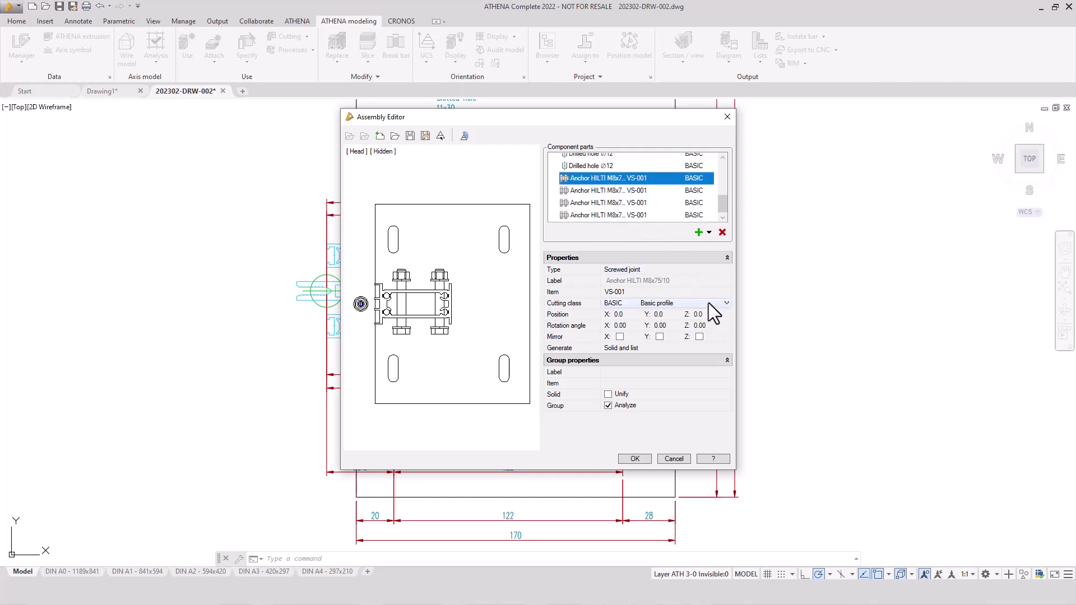
{"action": "key", "text": "Return"}
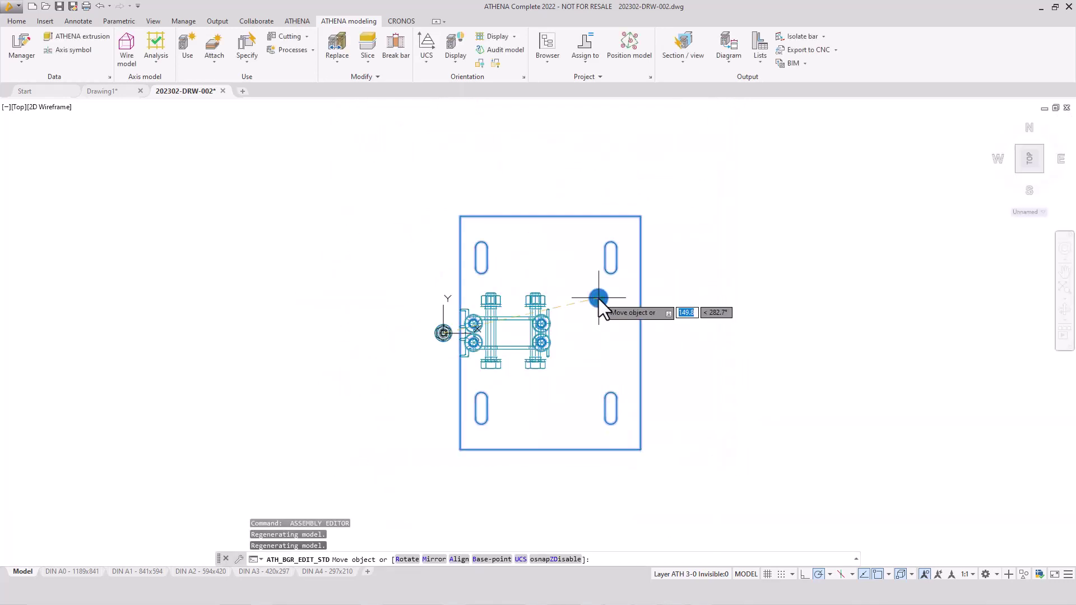
{"action": "scroll", "coordinate": [496, 241], "scroll_direction": "up", "scroll_amount": 5}
{"action": "scroll", "coordinate": [488, 255], "scroll_direction": "down", "scroll_amount": 2}
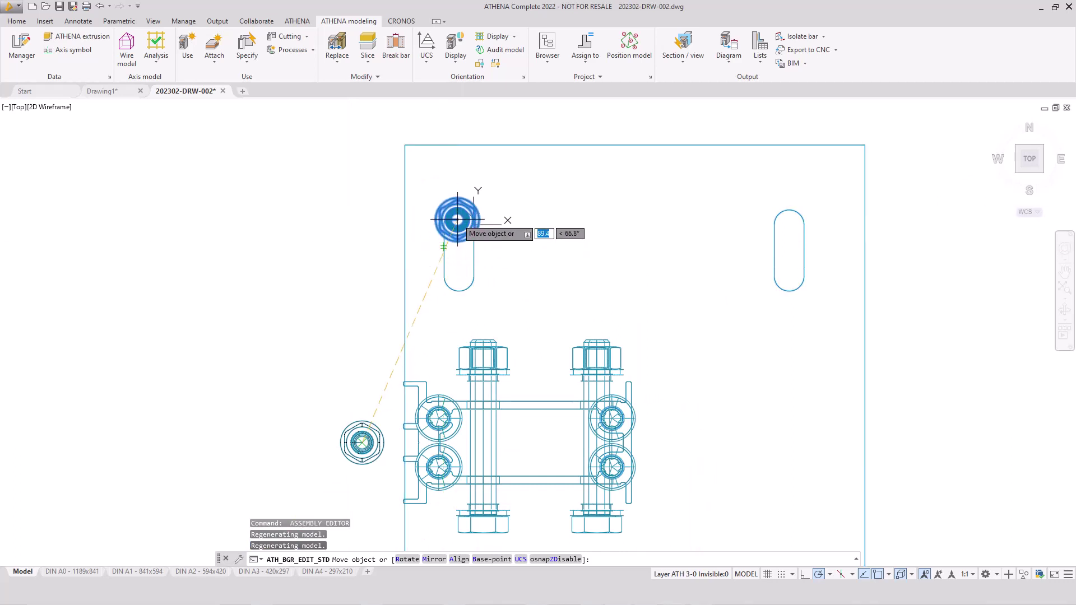
{"action": "left_click", "coordinate": [459, 248]}
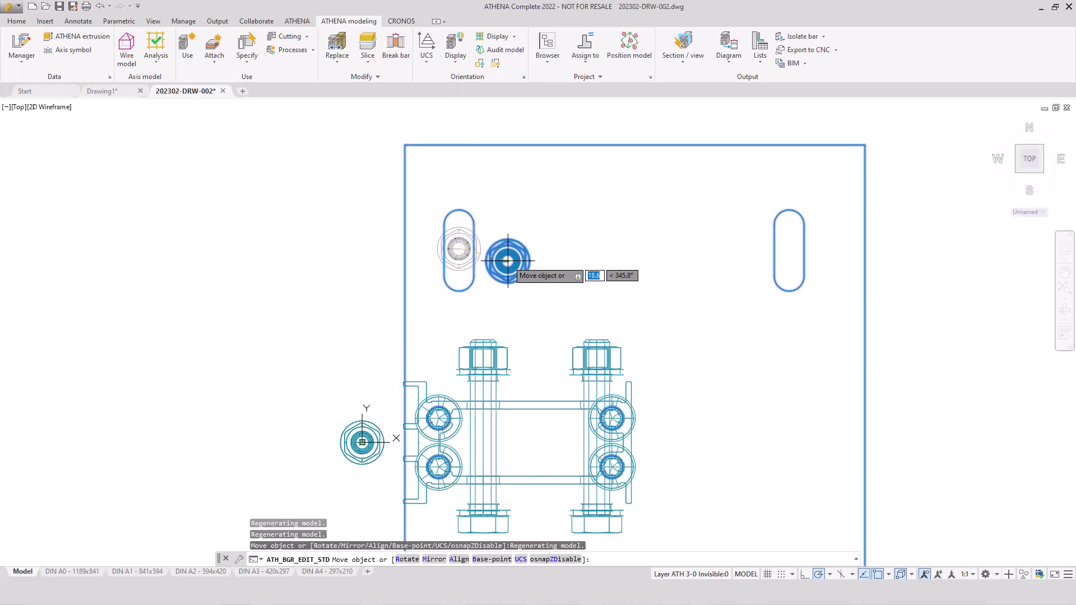
{"action": "key", "text": "Return"}
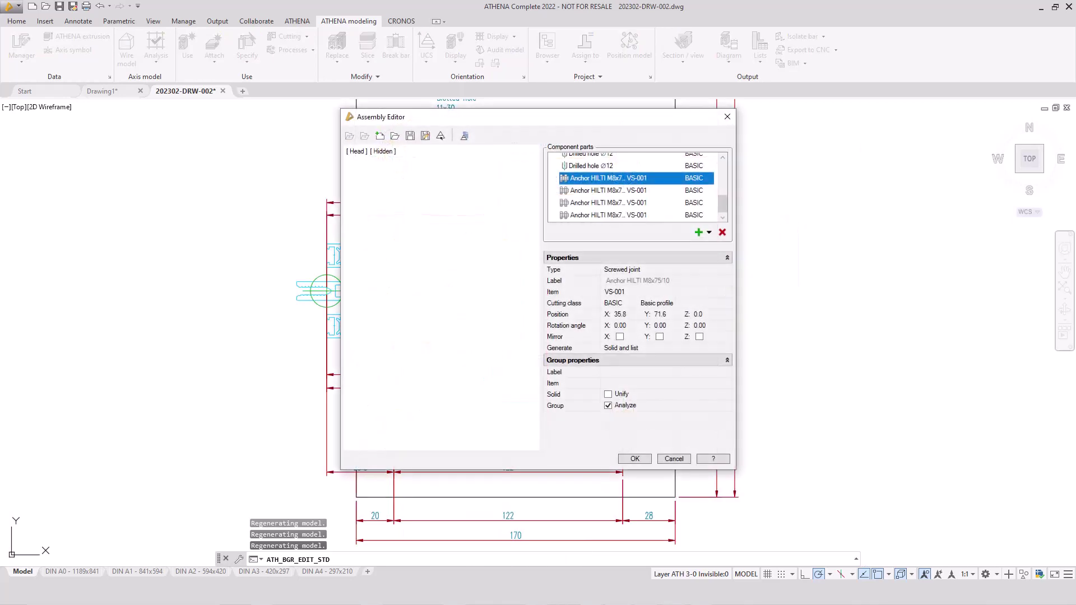
Move the second HILTI anchor to the centre of the base plate's upper-right slotted hole
{"action": "left_click", "coordinate": [594, 190]}
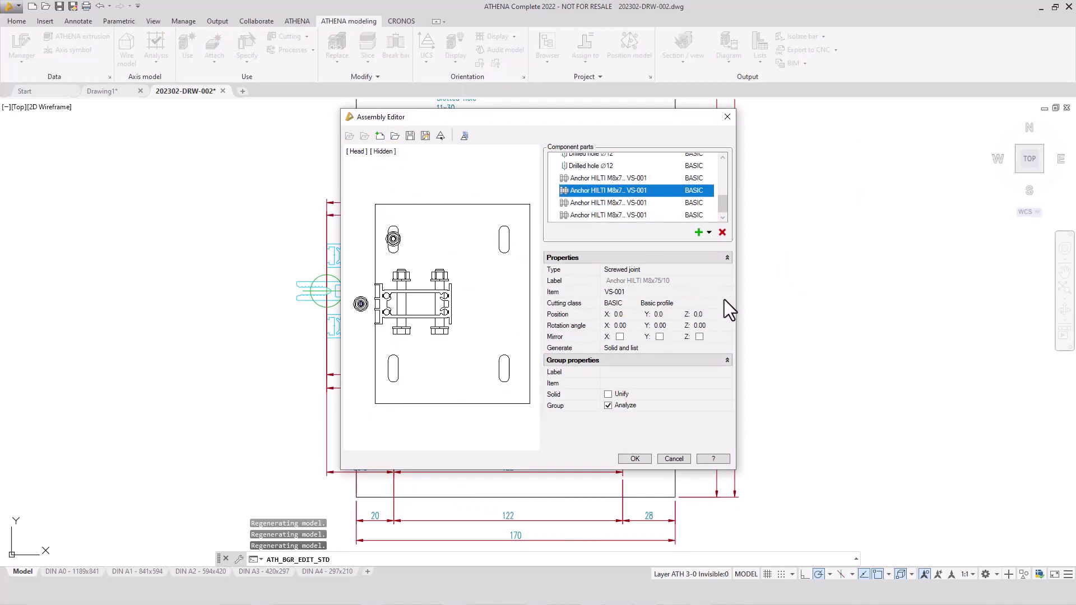
{"action": "key", "text": "Return"}
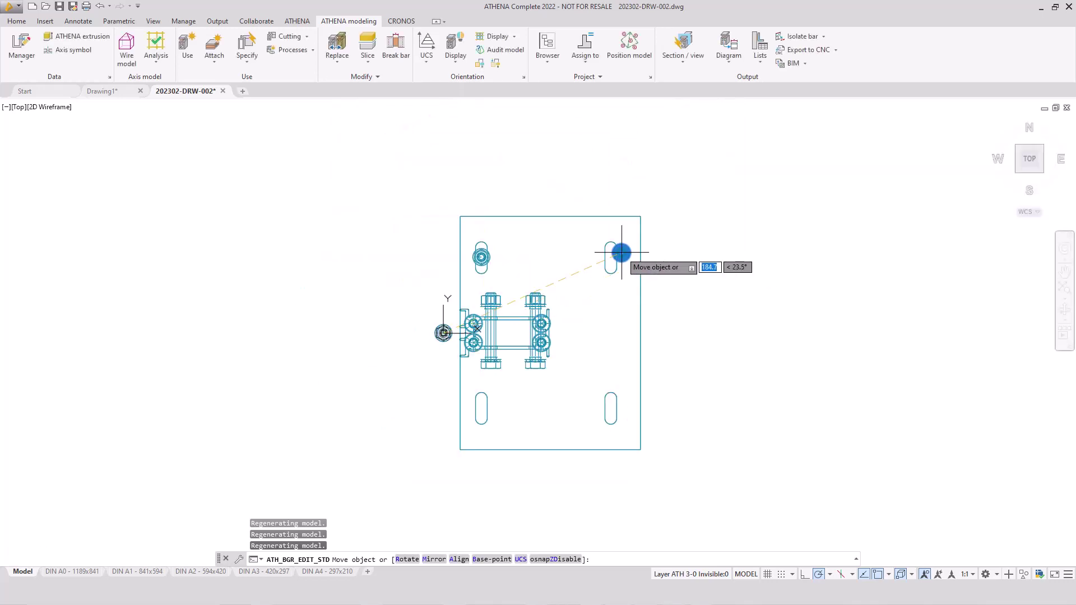
{"action": "scroll", "coordinate": [616, 254], "scroll_direction": "up", "scroll_amount": 6}
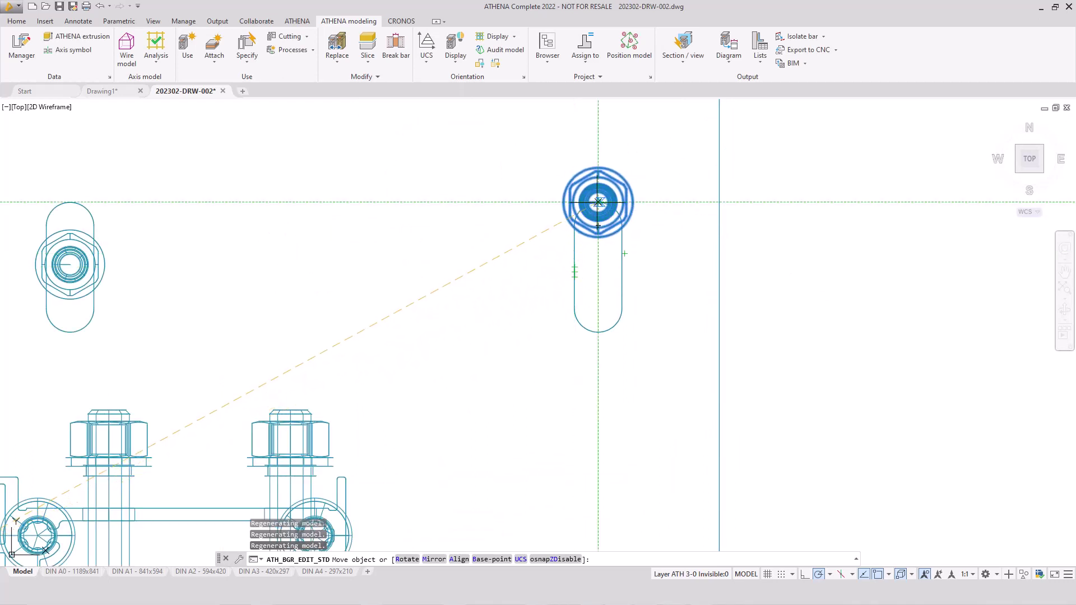
{"action": "left_click", "coordinate": [600, 267]}
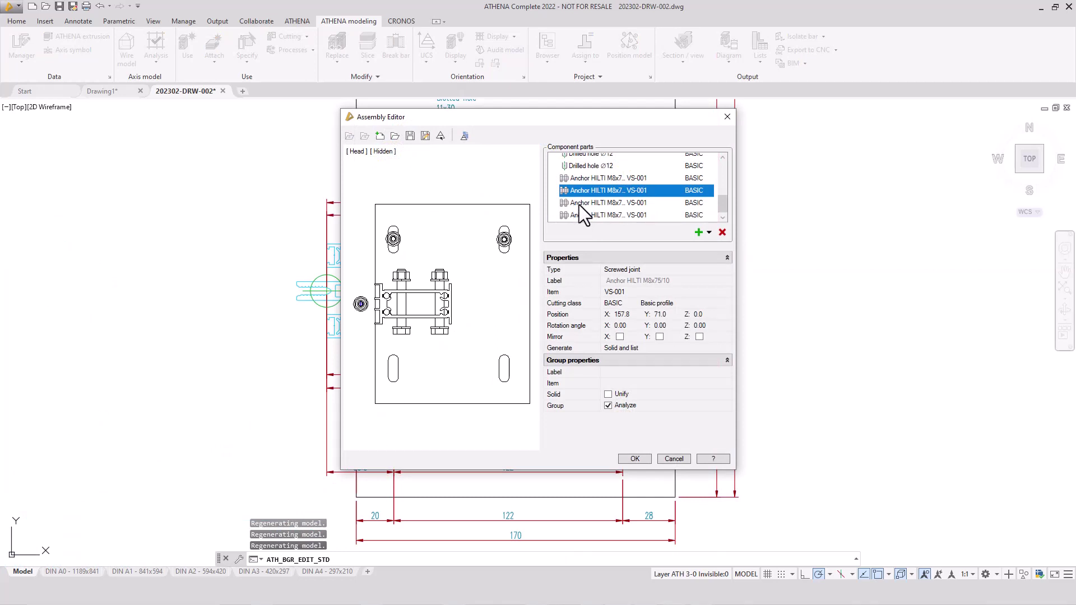
Move the third HILTI anchor to the centre of the base plate's lower-left slotted hole
{"action": "left_click", "coordinate": [580, 203]}
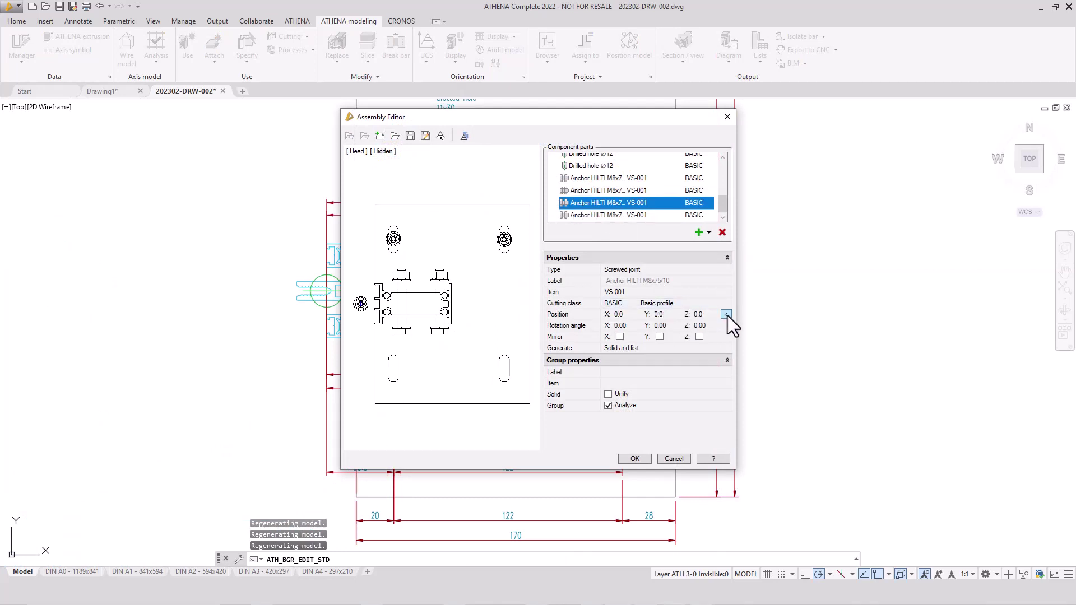
{"action": "left_click", "coordinate": [726, 315]}
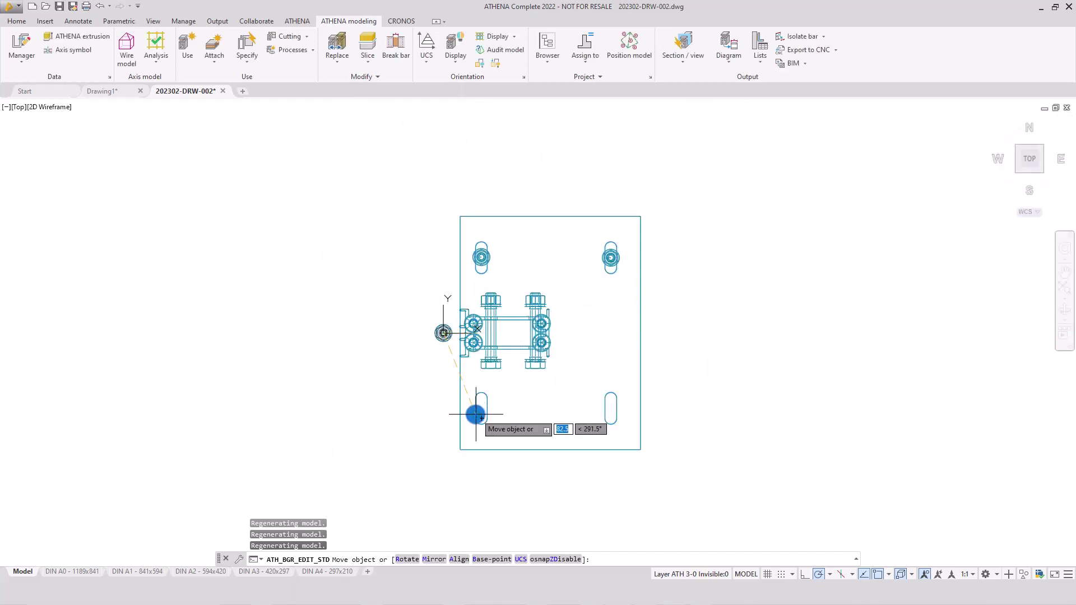
{"action": "scroll", "coordinate": [476, 415], "scroll_direction": "up", "scroll_amount": 6}
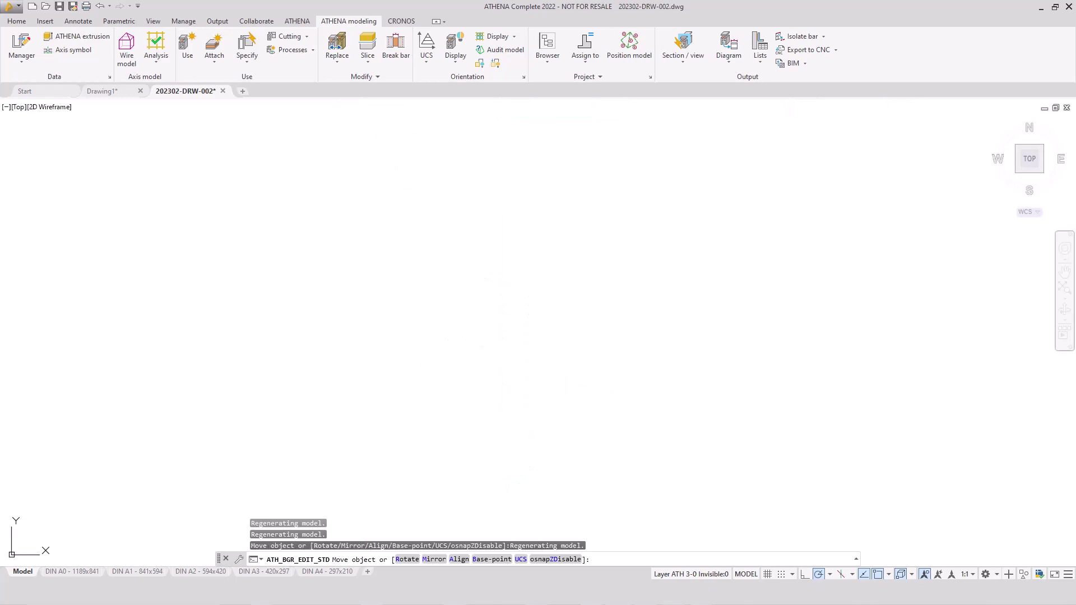
{"action": "left_click", "coordinate": [501, 379]}
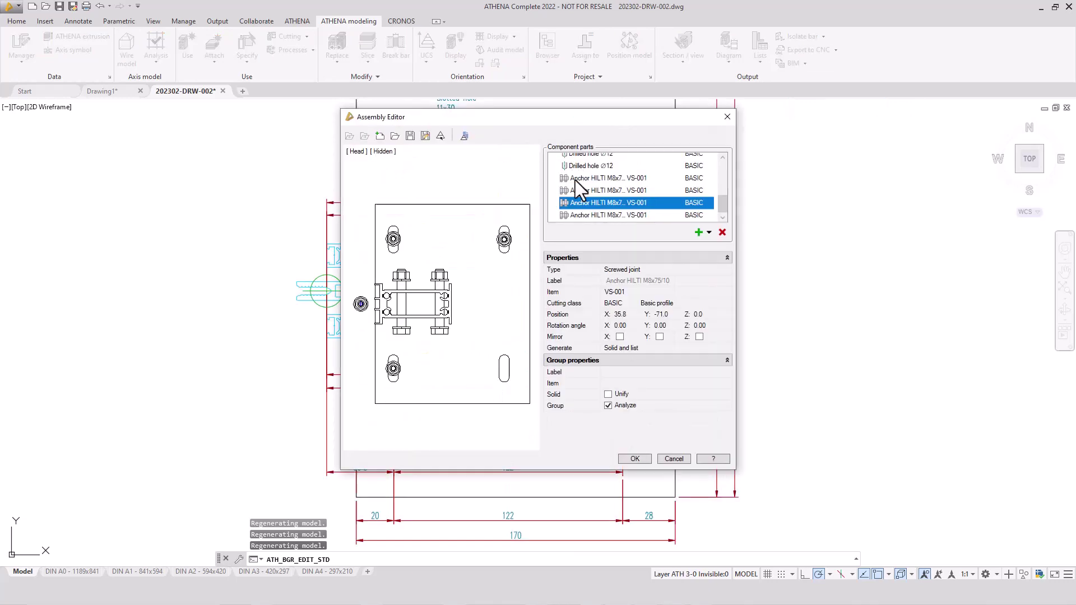
Move the fourth HILTI anchor to the centre of the base plate's lower-right slotted hole
{"action": "left_click", "coordinate": [587, 215]}
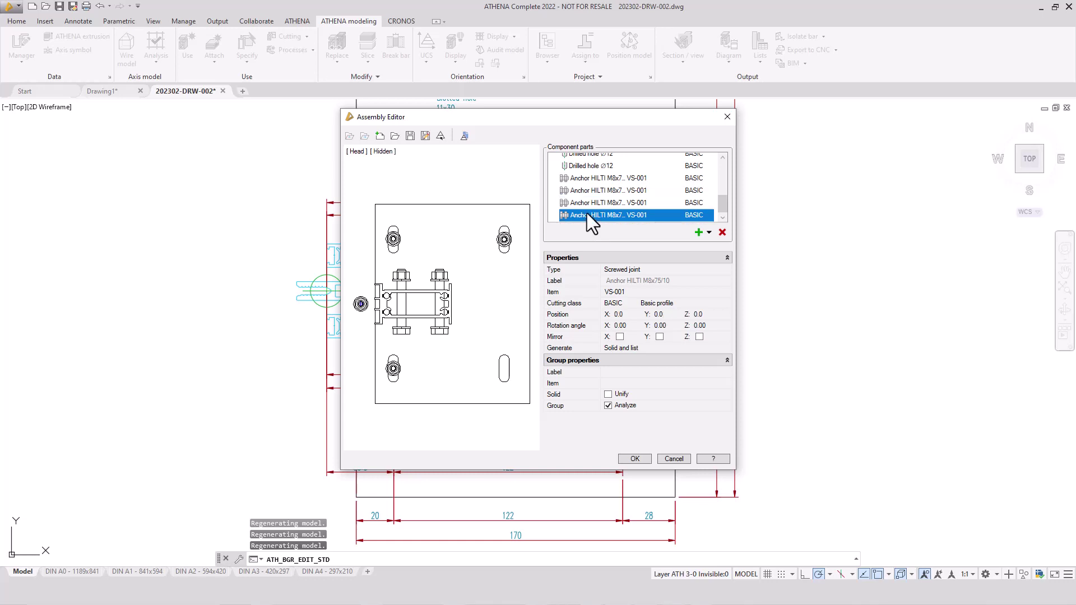
{"action": "left_click", "coordinate": [727, 314]}
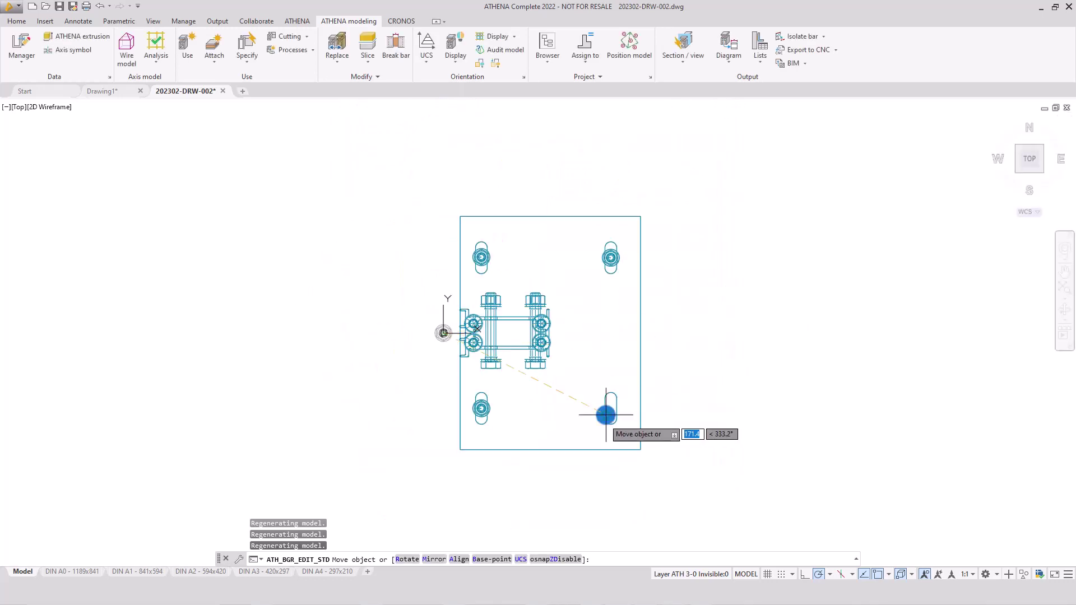
{"action": "scroll", "coordinate": [606, 415], "scroll_direction": "up", "scroll_amount": 5}
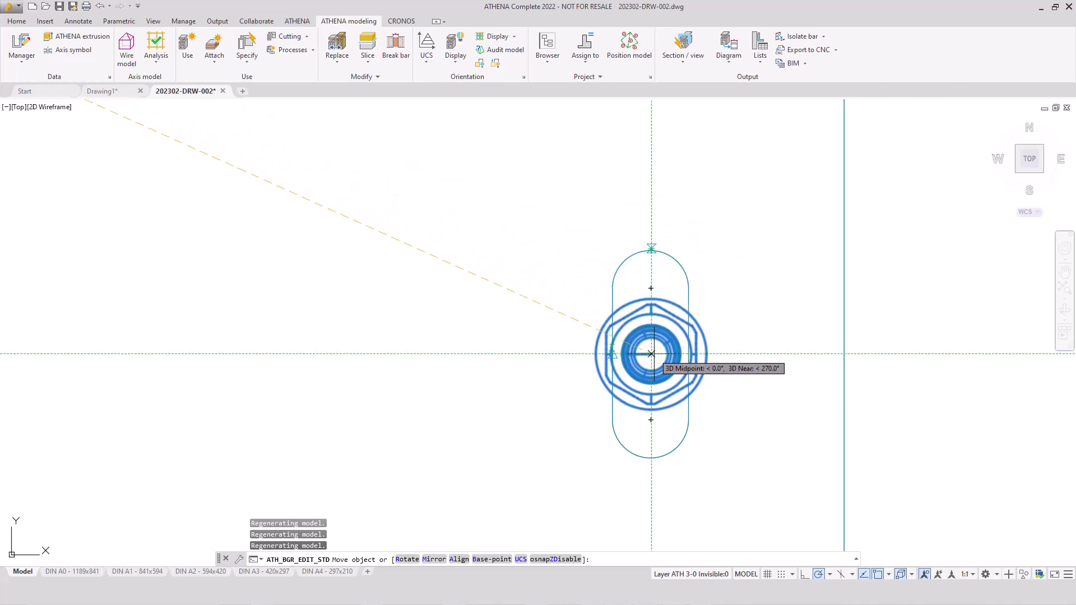
{"action": "left_click", "coordinate": [651, 354]}
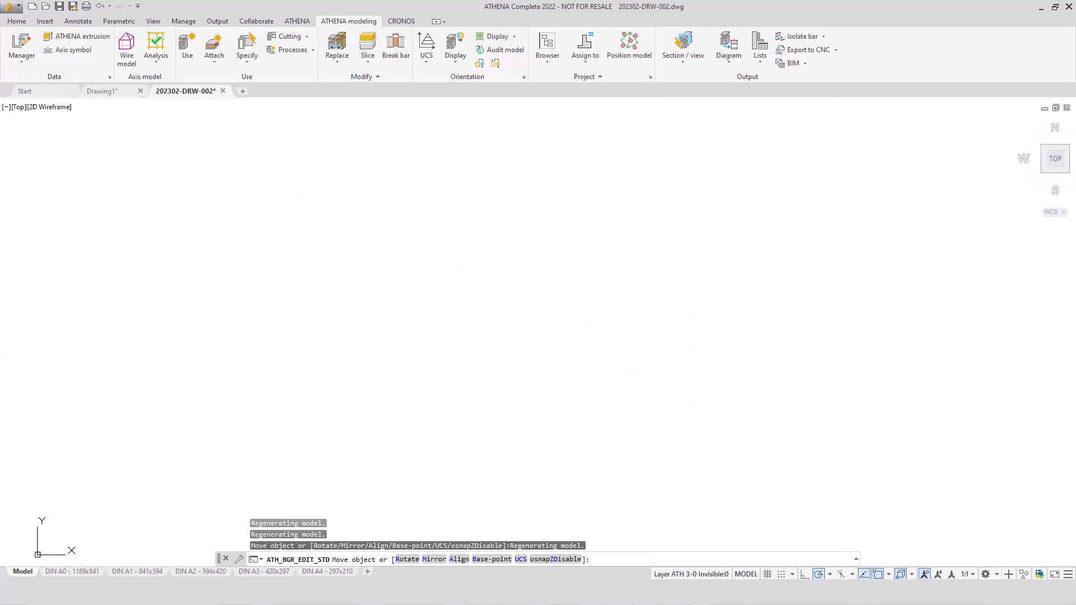
{"action": "key", "text": "Return"}
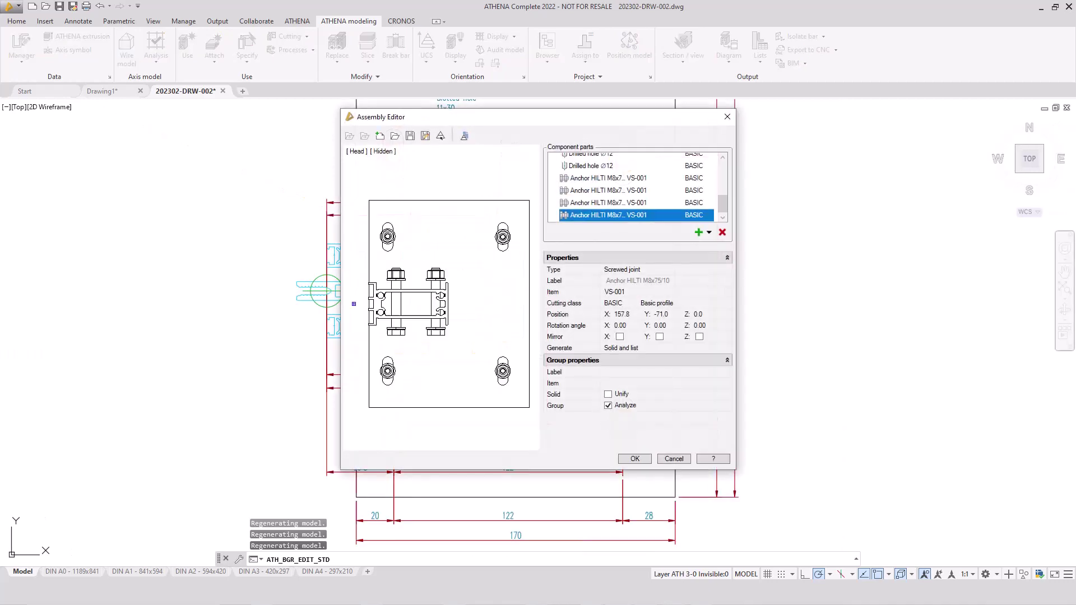
View the assembly in SW Isometric and start saving it in the folder "Assemblie mullion footer"
{"action": "left_click", "coordinate": [357, 151]}
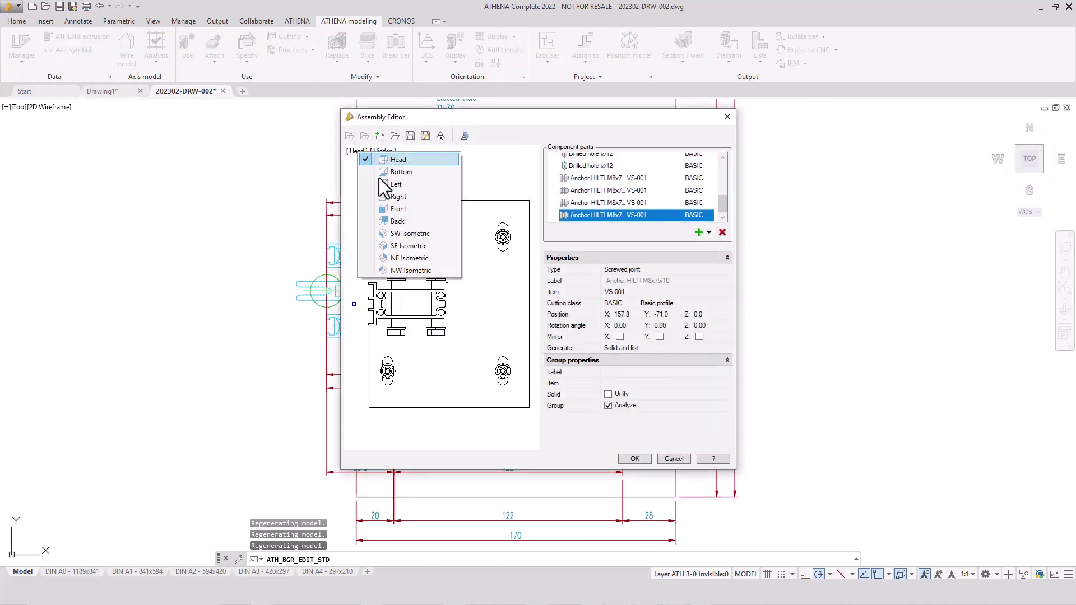
{"action": "left_click", "coordinate": [402, 233]}
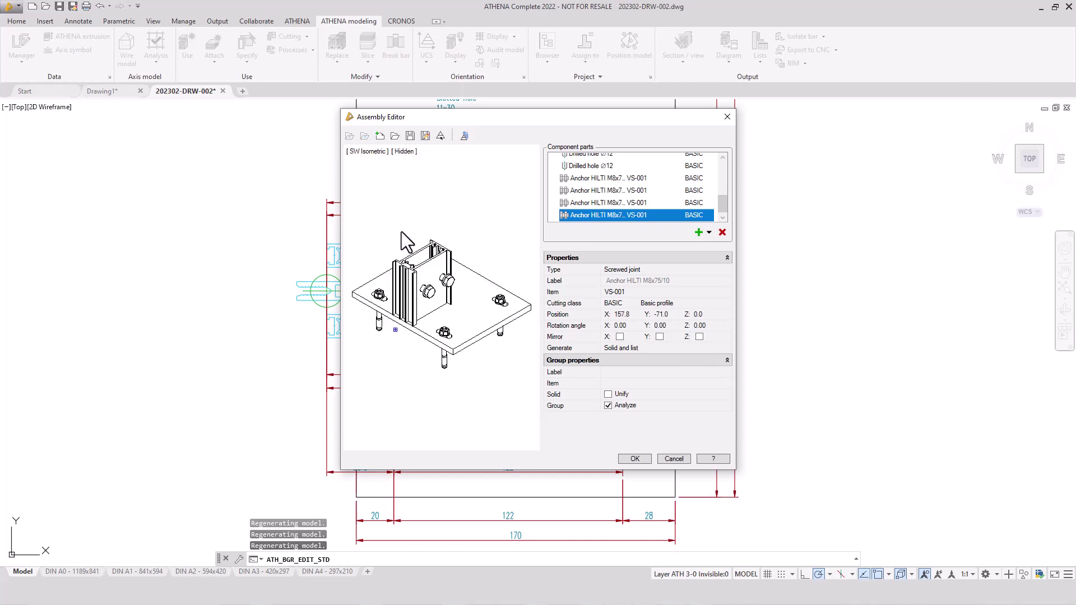
{"action": "left_click", "coordinate": [425, 138]}
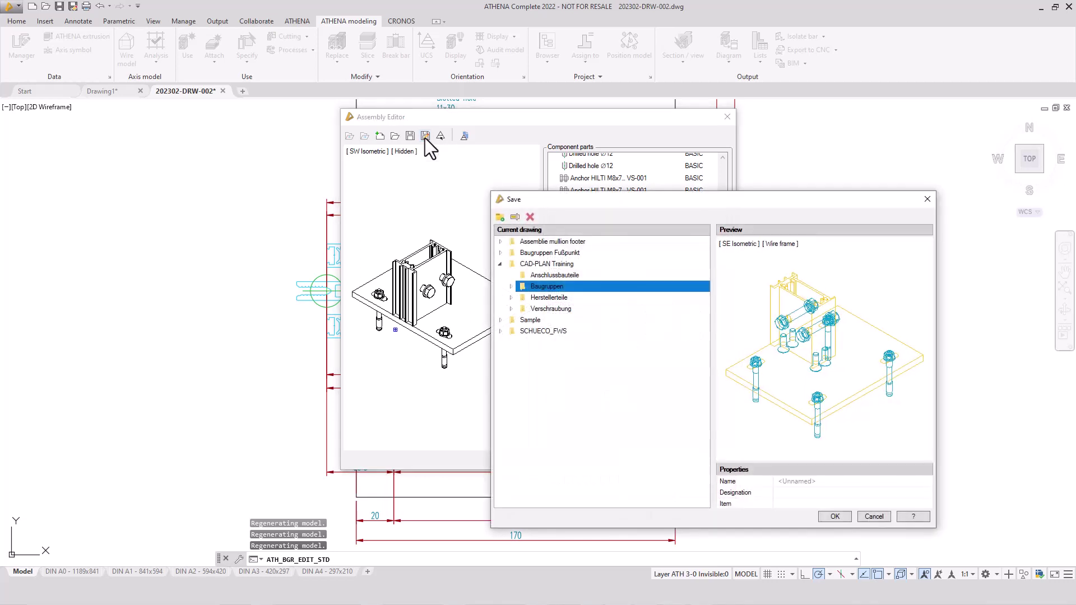
{"action": "left_click", "coordinate": [501, 242]}
{"action": "left_click", "coordinate": [536, 241]}
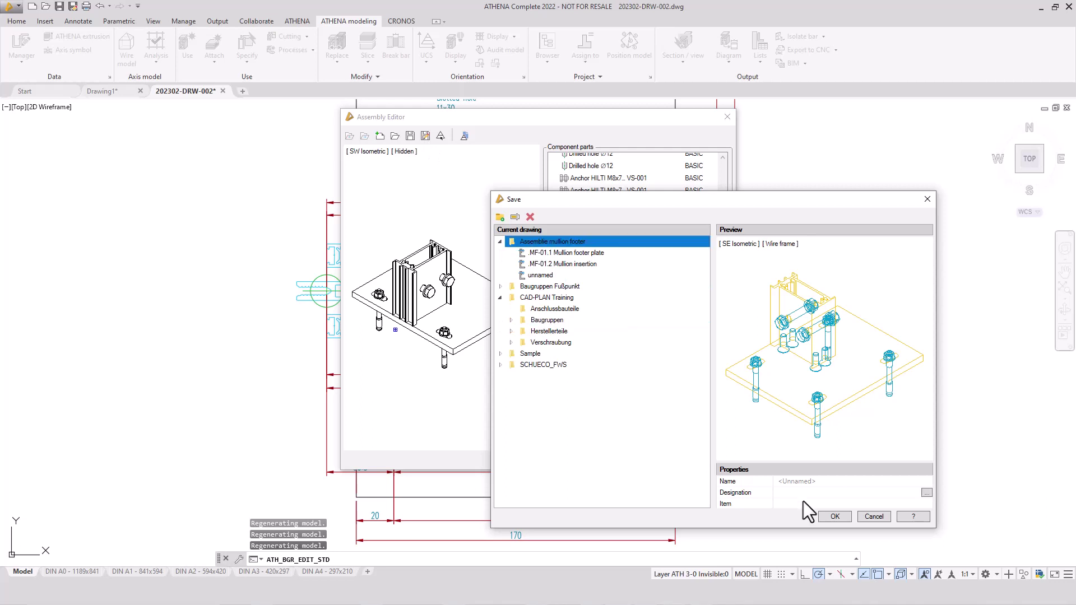
Save the assembly with name MF-01, designation "Footer plate/bracket compl." and item MF-01, and finish editing it
{"action": "left_click", "coordinate": [816, 482]}
{"action": "type", "text": "M"}
{"action": "left_click", "coordinate": [804, 496]}
{"action": "type", "text": "Footer plate/bracket compl."}
{"action": "left_click", "coordinate": [803, 503]}
{"action": "type", "text": "MF-01"}
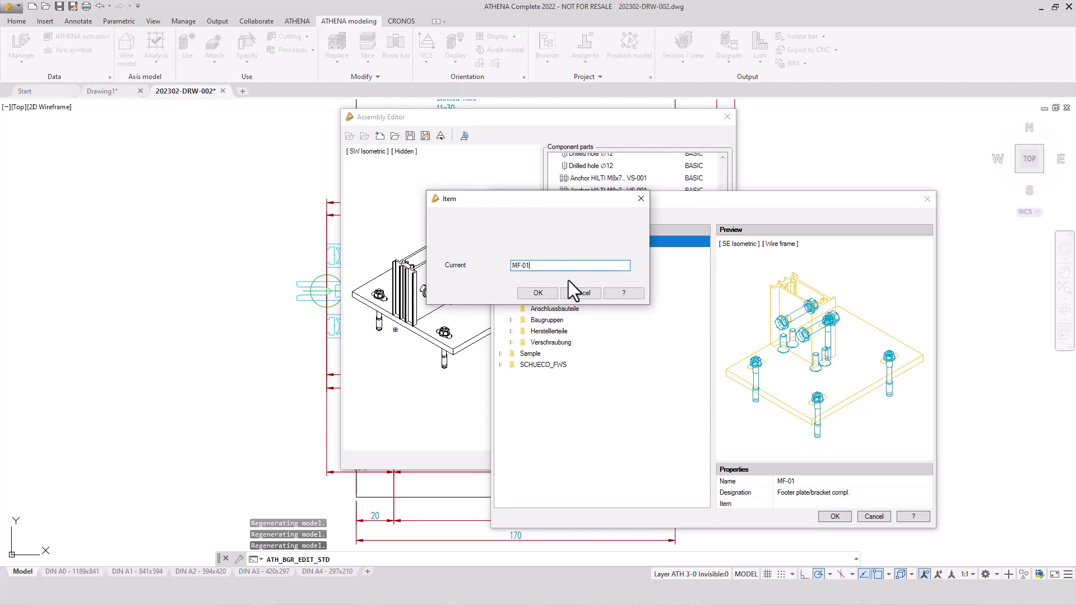
{"action": "left_click", "coordinate": [538, 293]}
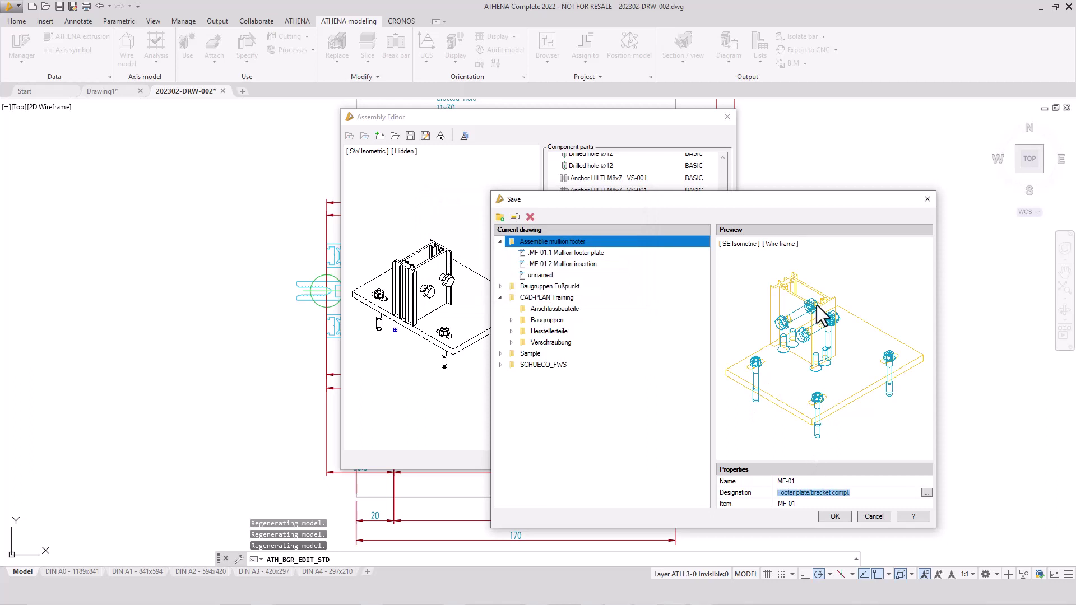
{"action": "left_click", "coordinate": [835, 516]}
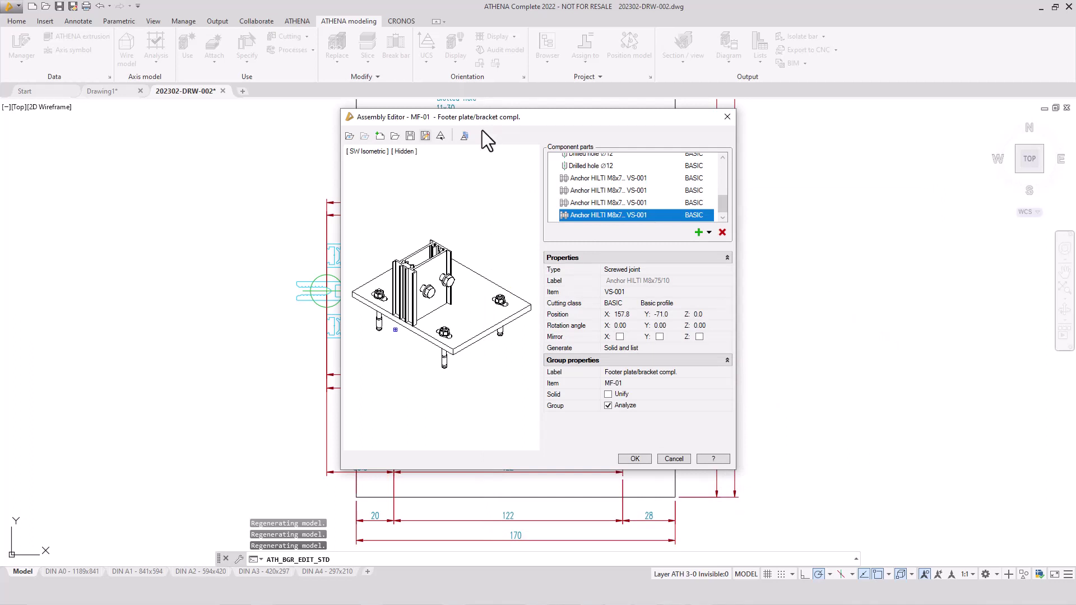
{"action": "left_click", "coordinate": [635, 459]}
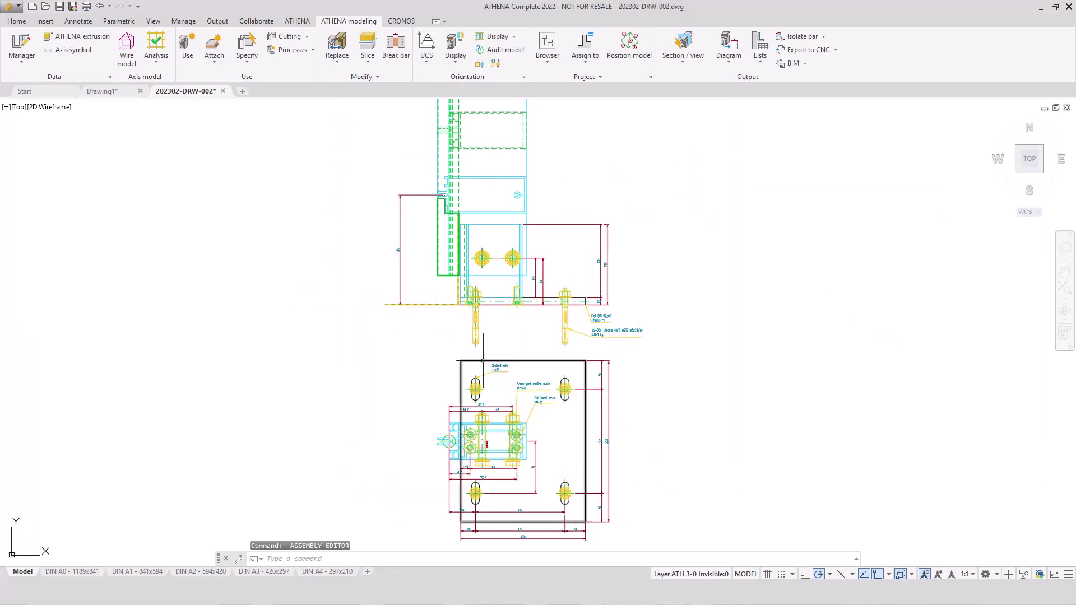
Draw vertical auxiliary lines through the lower-left and lower-right corners of the thick green outline in the section view
{"action": "scroll", "coordinate": [420, 235], "scroll_direction": "up", "scroll_amount": 4}
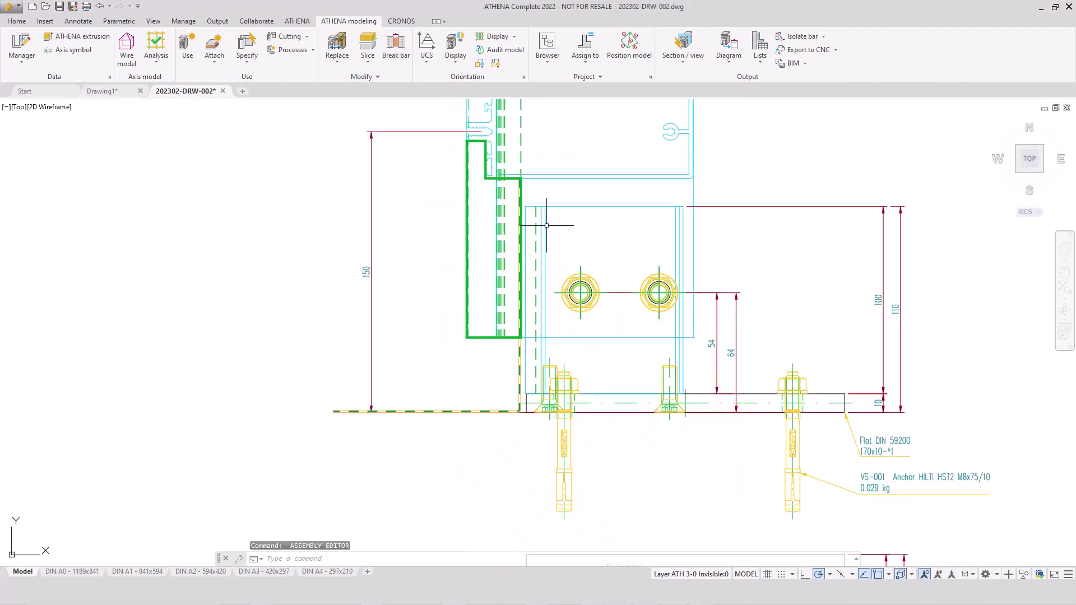
{"action": "middle_click_drag", "start_coordinate": [531, 215], "coordinate": [502, 235]}
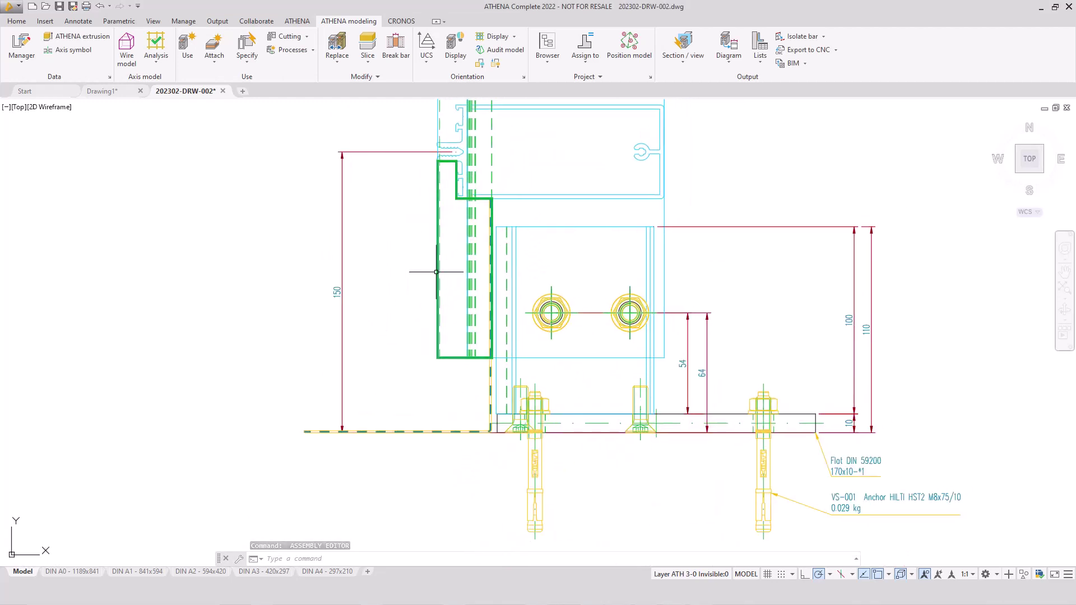
{"action": "left_click", "coordinate": [297, 21]}
{"action": "left_click", "coordinate": [755, 51]}
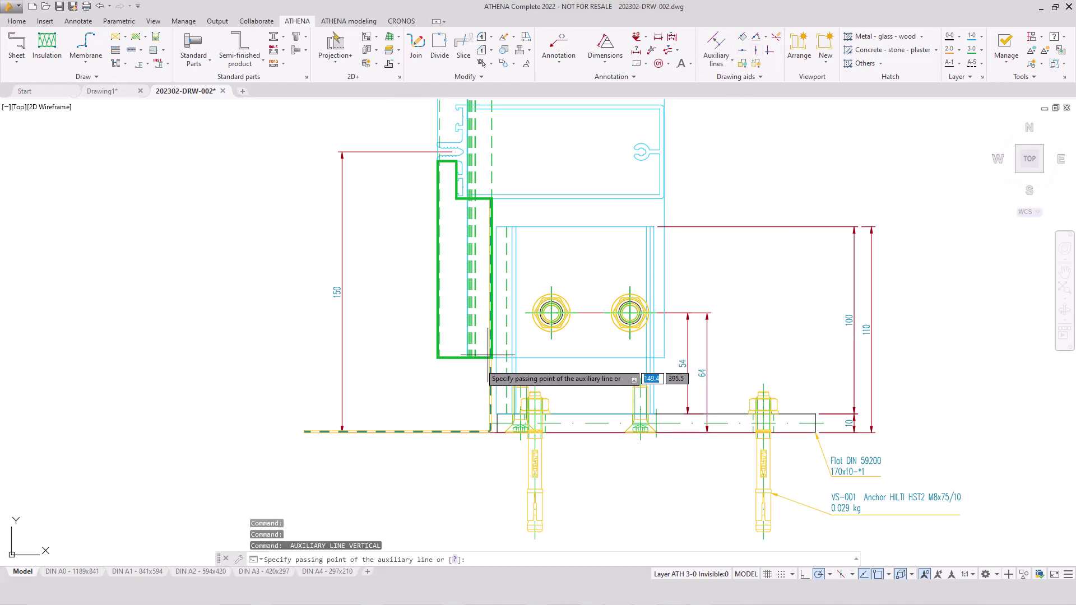
{"action": "left_click", "coordinate": [437, 358]}
{"action": "key", "text": "Return"}
{"action": "scroll", "coordinate": [481, 371], "scroll_direction": "up", "scroll_amount": 6}
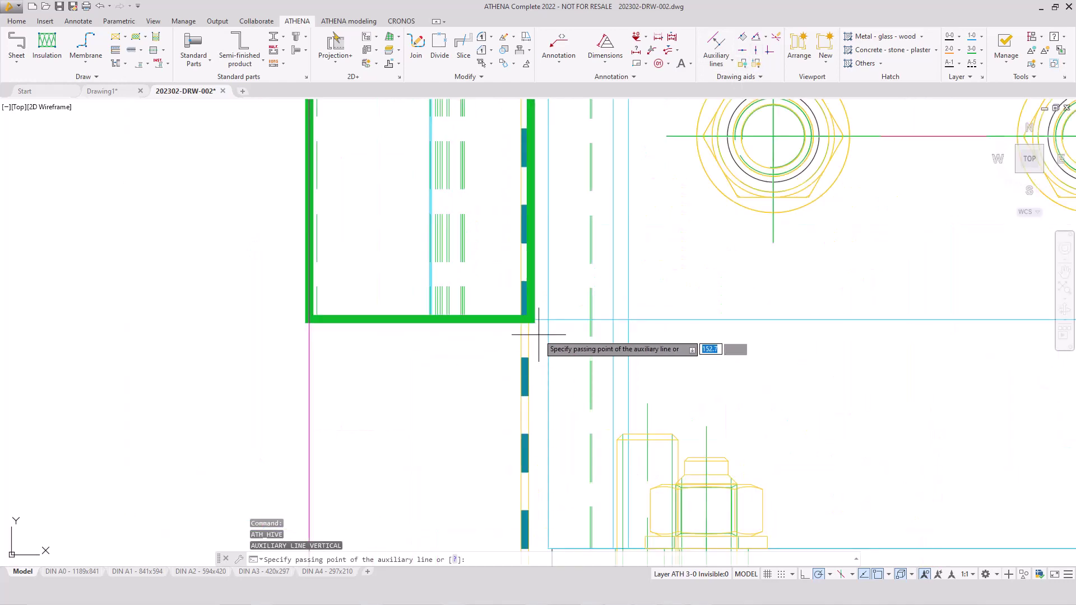
{"action": "left_click", "coordinate": [530, 319]}
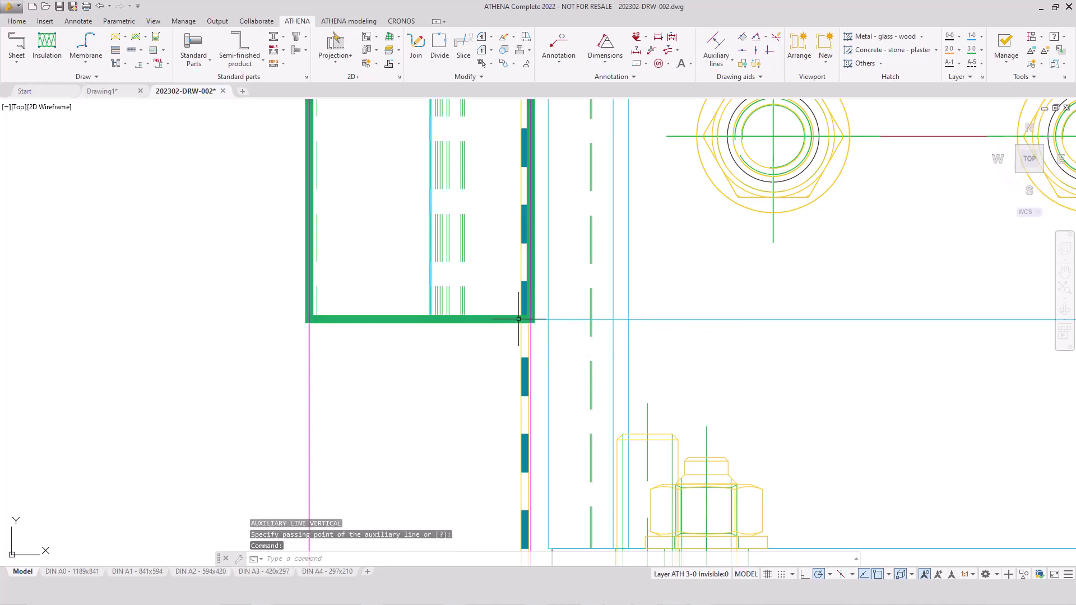
Draw a horizontal auxiliary line through the centre of the circle on the mullion in the plan view
{"action": "scroll", "coordinate": [518, 319], "scroll_direction": "down", "scroll_amount": 6}
{"action": "mouse_move", "coordinate": [436, 362]}
{"action": "middle_mouse_down"}
{"action": "mouse_move", "coordinate": [436, 317]}
{"action": "mouse_move", "coordinate": [427, 365]}
{"action": "mouse_move", "coordinate": [425, 261]}
{"action": "middle_mouse_up"}
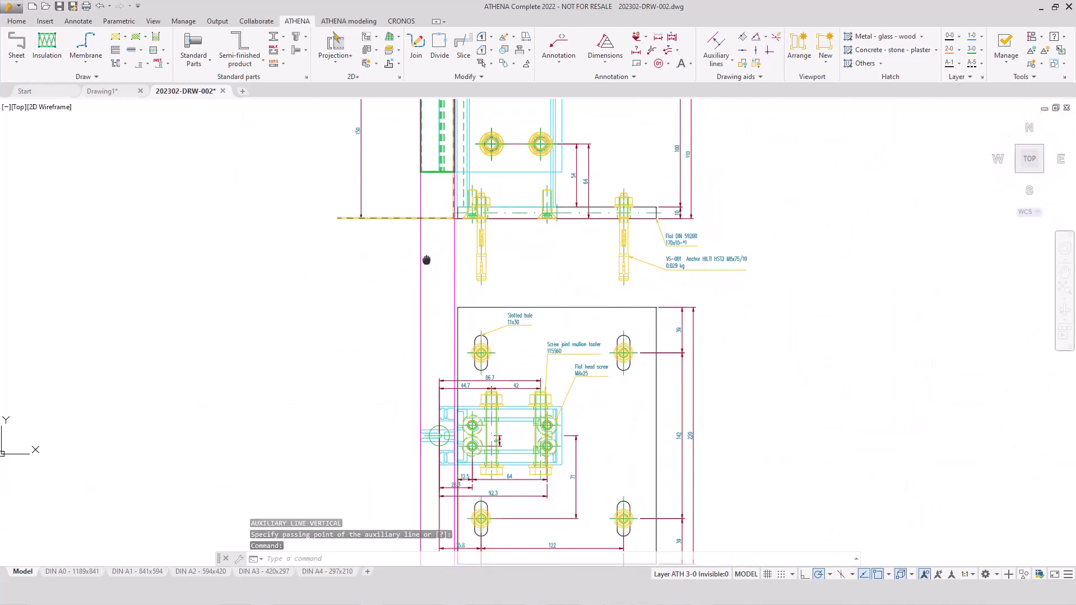
{"action": "left_click", "coordinate": [743, 50]}
{"action": "scroll", "coordinate": [417, 474], "scroll_direction": "up", "scroll_amount": 8}
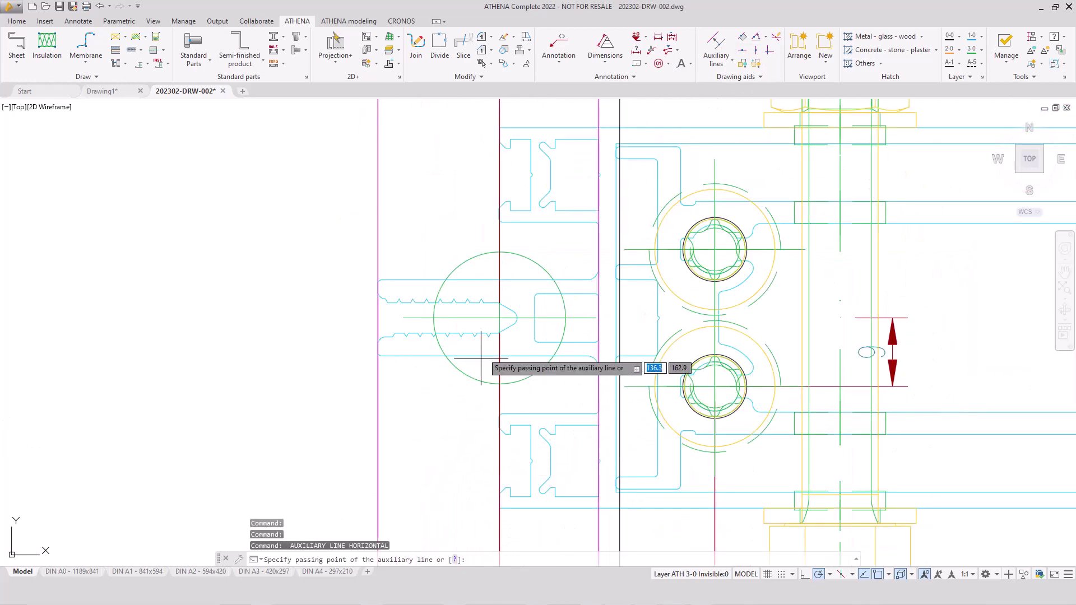
{"action": "left_click", "coordinate": [499, 317]}
Create an ATHENA extrusion from the thick green notch outline in the section view with a height of 55
{"action": "scroll", "coordinate": [372, 409], "scroll_direction": "down", "scroll_amount": 6}
{"action": "middle_click_drag", "start_coordinate": [408, 330], "coordinate": [408, 388]}
{"action": "scroll", "coordinate": [396, 276], "scroll_direction": "up", "scroll_amount": 4}
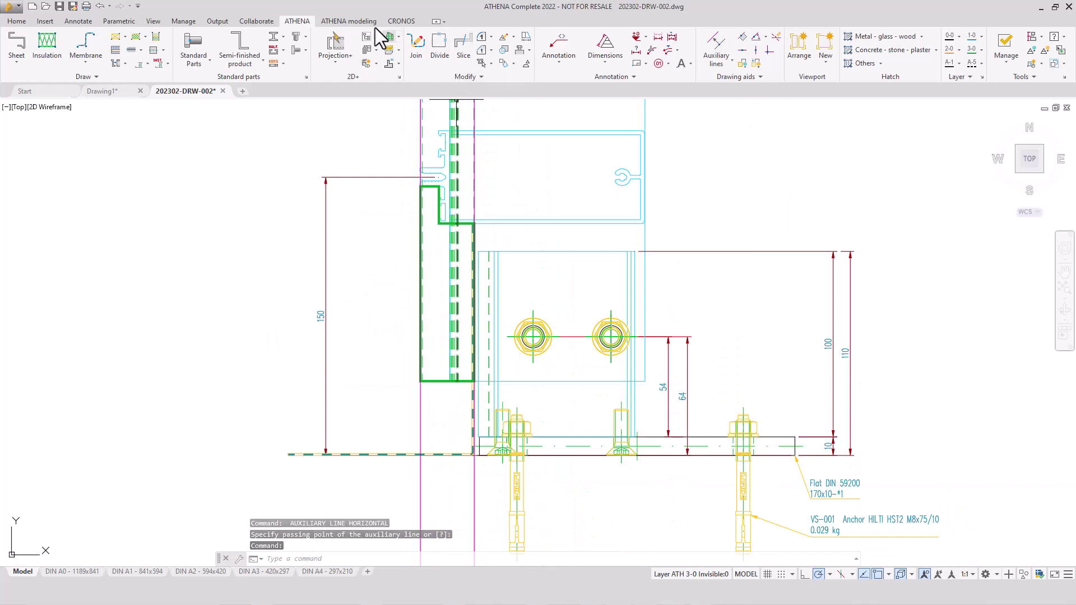
{"action": "left_click", "coordinate": [372, 24]}
{"action": "left_click", "coordinate": [91, 38]}
{"action": "left_click", "coordinate": [302, 228]}
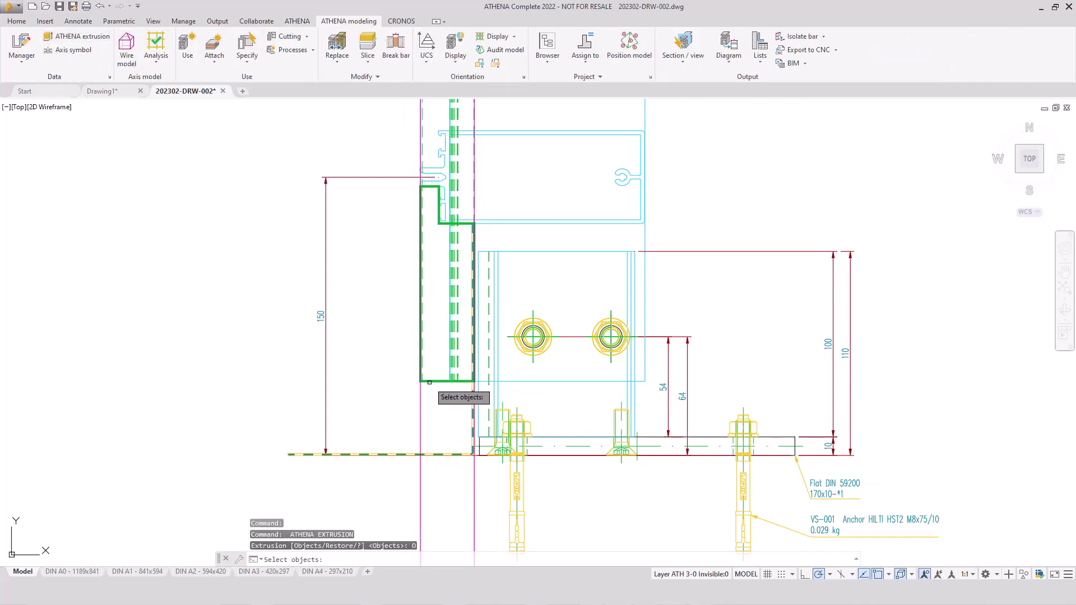
{"action": "left_click", "coordinate": [430, 382]}
{"action": "key", "text": "Return"}
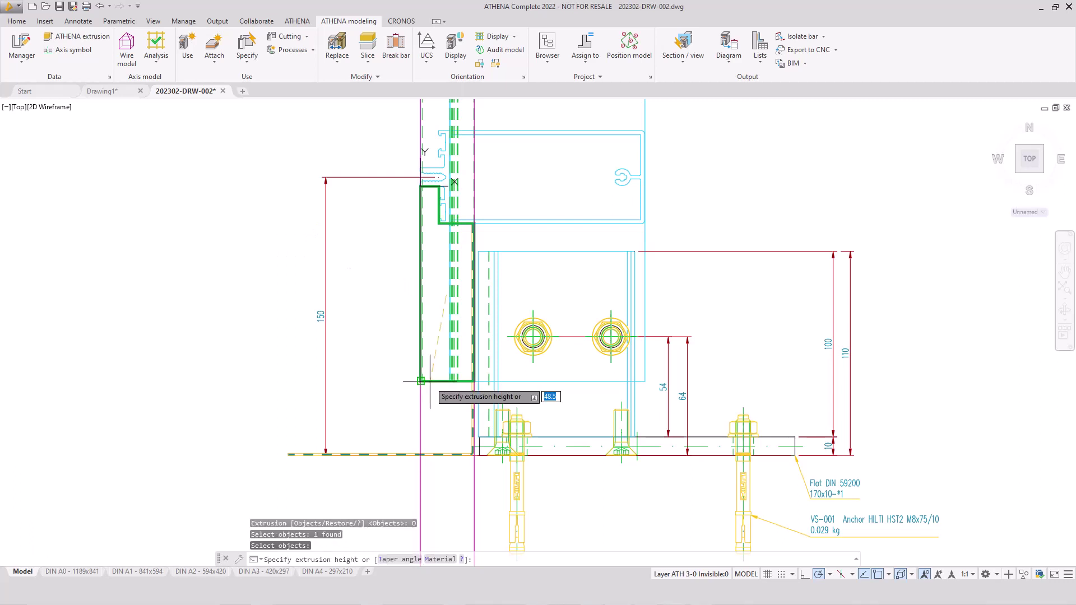
{"action": "type", "text": "55"}
{"action": "key", "text": "Return"}
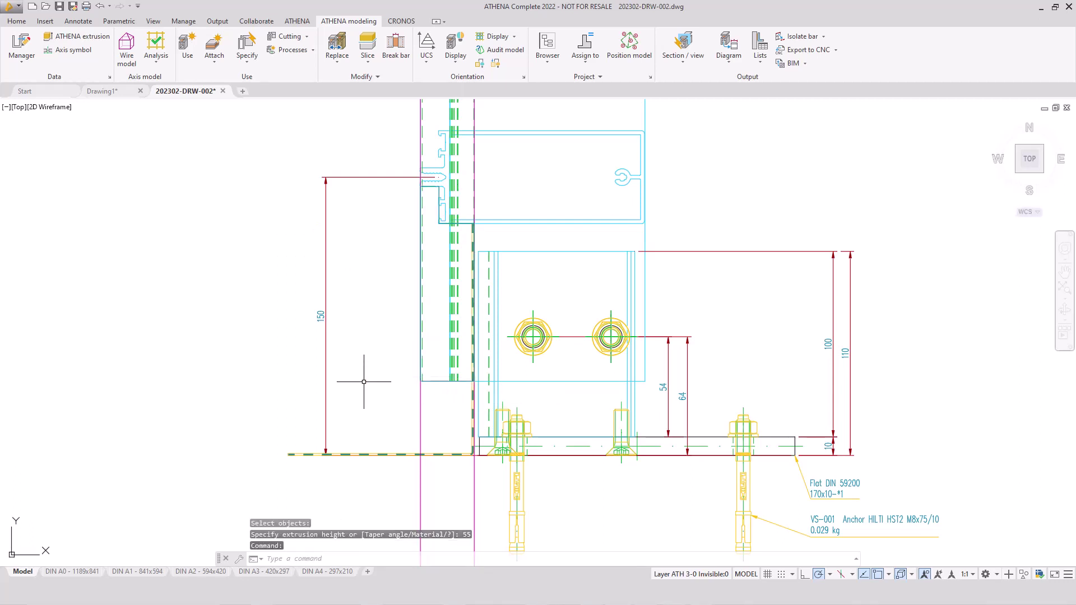
Tilt the model into a 3D view and display it in the Conceptual visual style
{"action": "middle_click_drag", "start_coordinate": [360, 373], "coordinate": [373, 258], "text": "shift"}
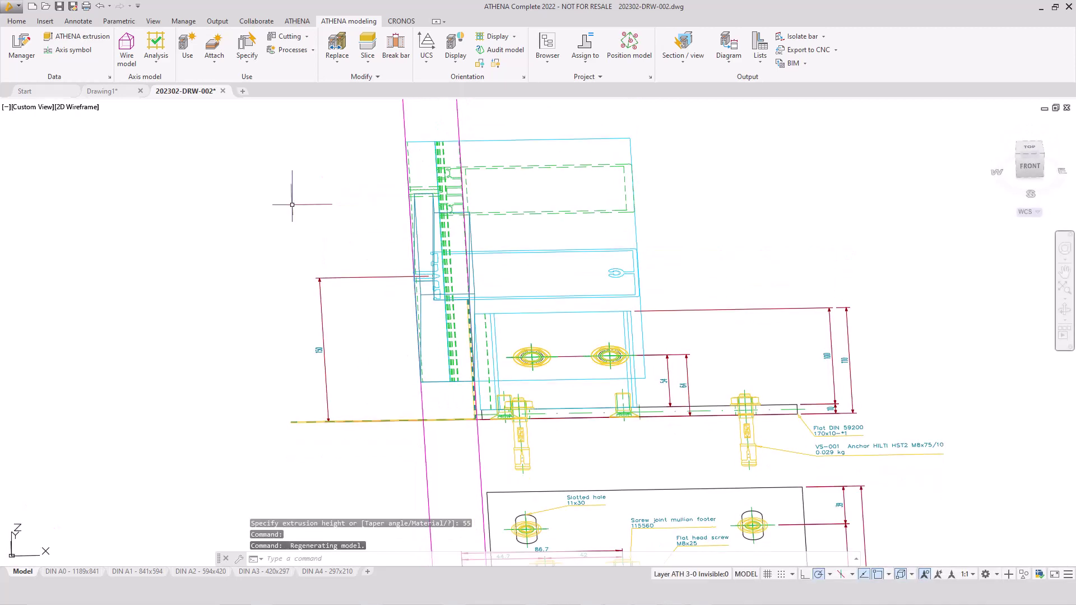
{"action": "left_click", "coordinate": [84, 107]}
{"action": "left_click", "coordinate": [124, 149]}
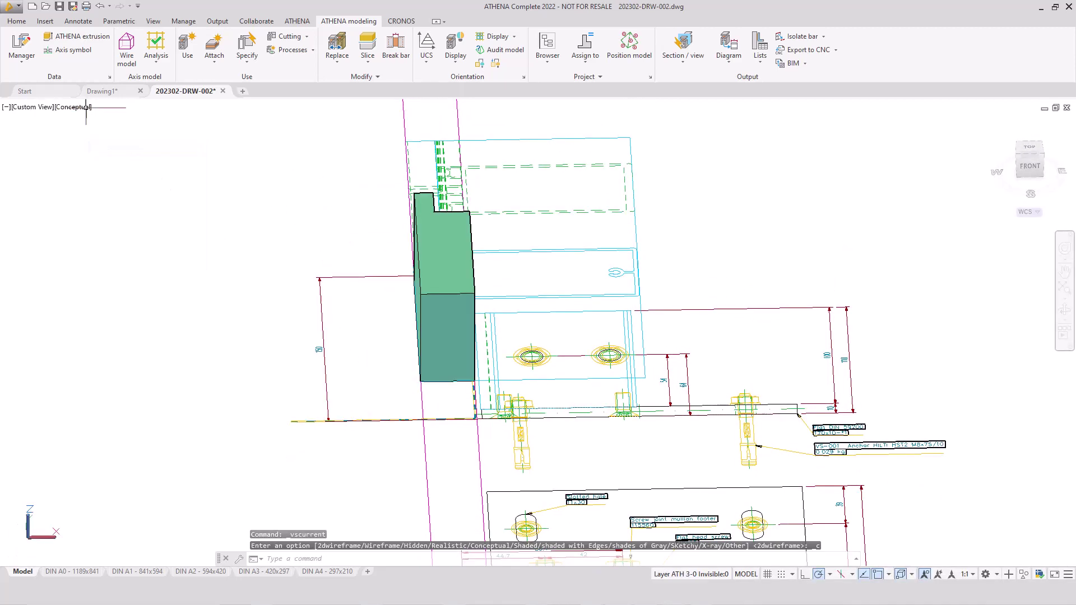
Label the extruded solid "Mullion notch" in its ATHENA extrusion properties
{"action": "double_click", "coordinate": [435, 297]}
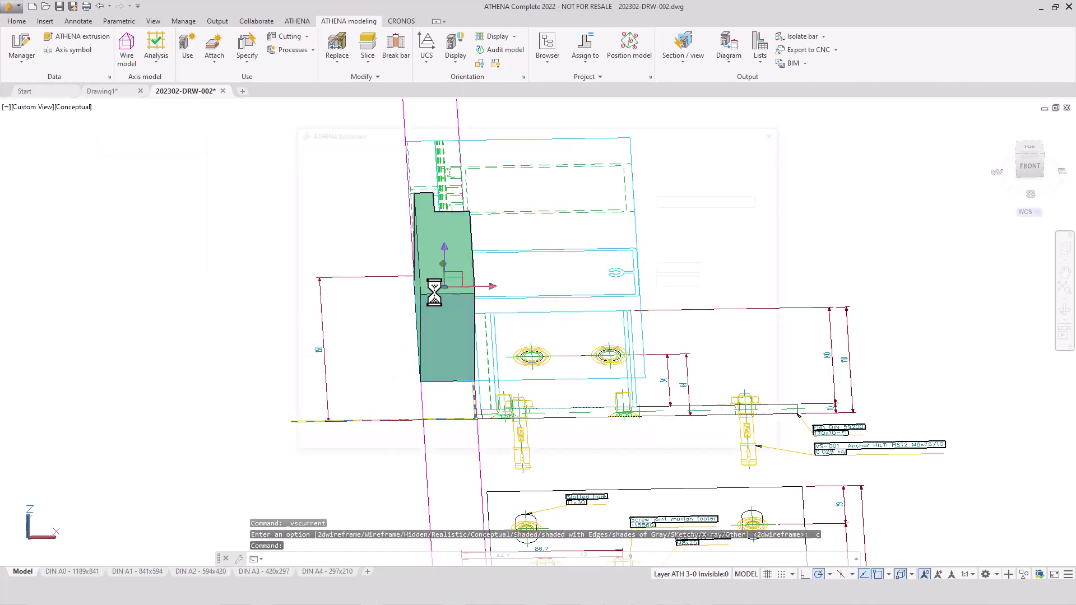
{"action": "left_click", "coordinate": [678, 199]}
{"action": "type", "text": "Mullion"}
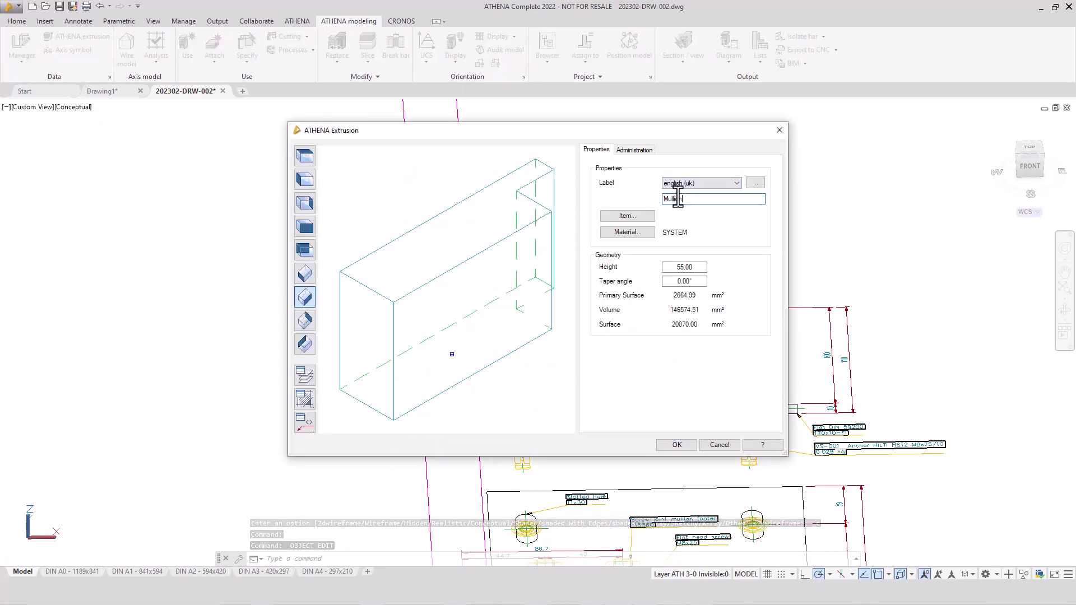
{"action": "type", "text": " notch"}
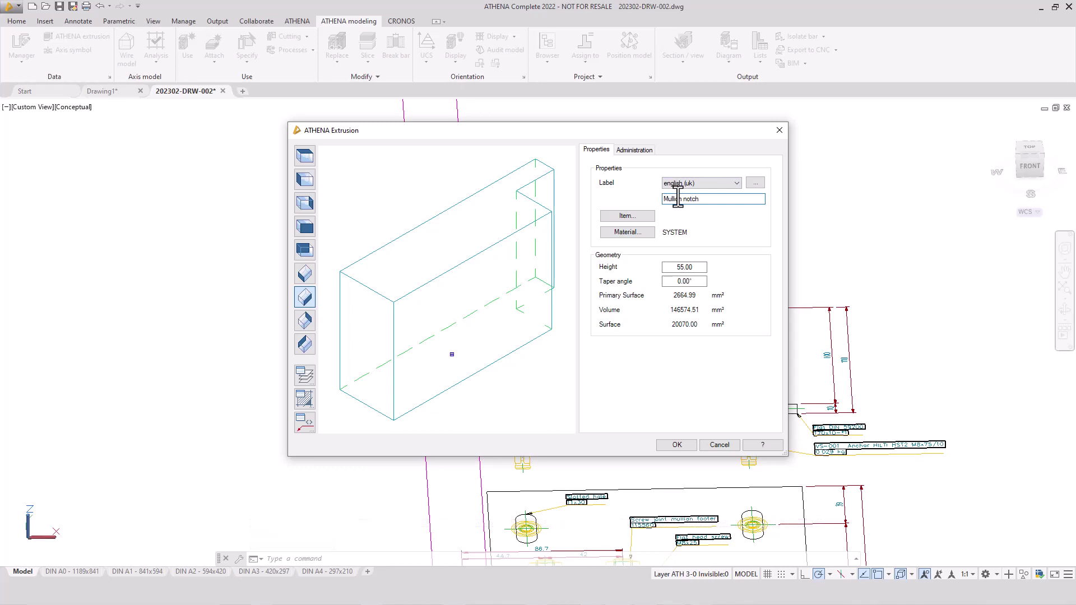
{"action": "left_click", "coordinate": [680, 447]}
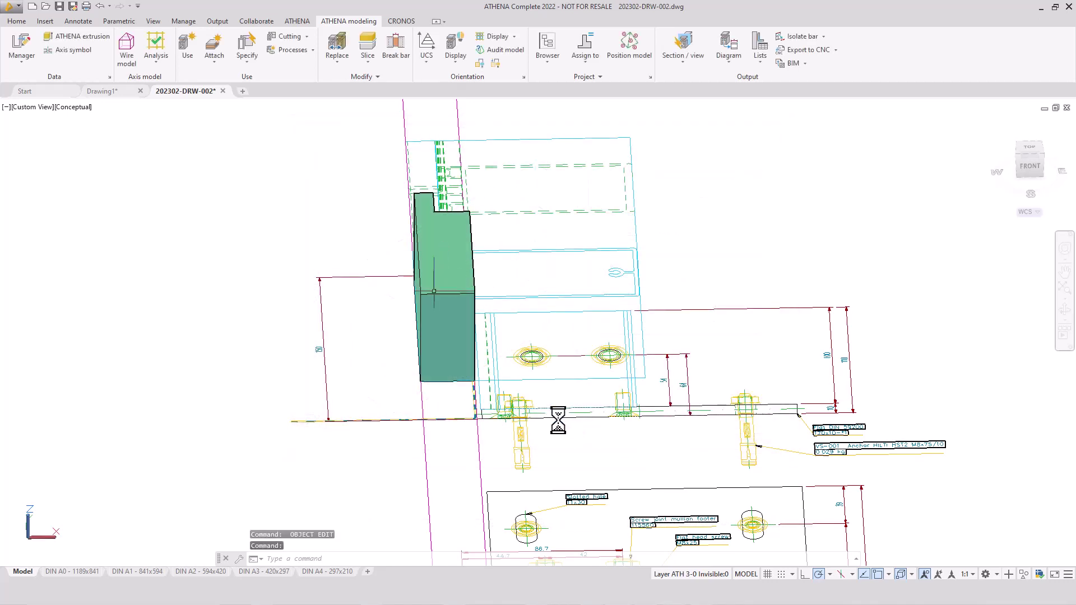
Set a three-point UCS on the solid's long side face, with its origin at the lower corner and X along the bottom edge
{"action": "right_click", "coordinate": [28, 537]}
{"action": "left_click", "coordinate": [56, 450]}
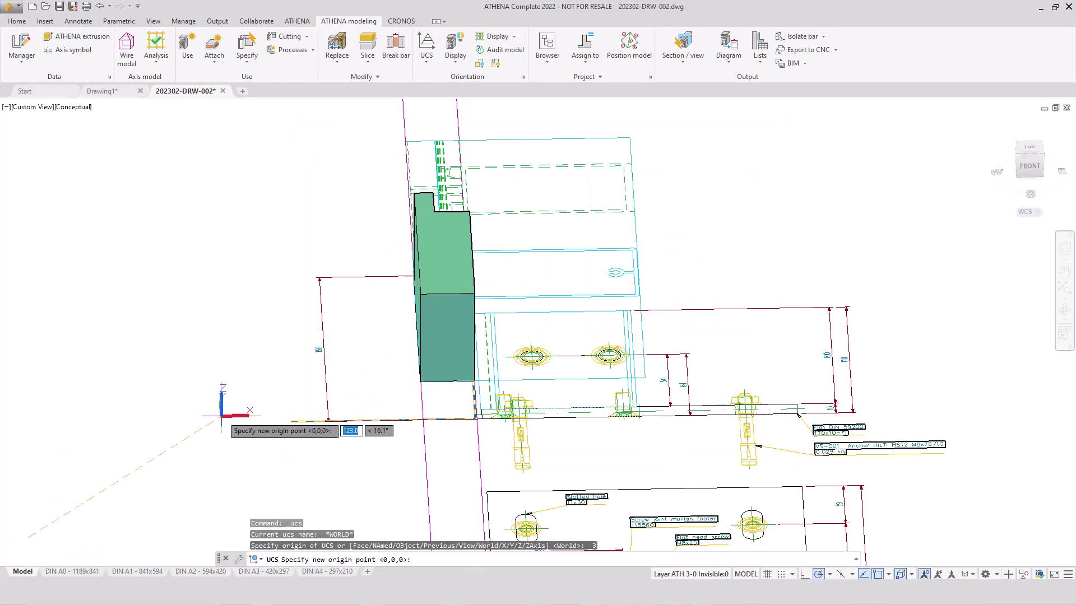
{"action": "middle_click_drag", "start_coordinate": [343, 464], "coordinate": [430, 436], "text": "shift"}
{"action": "left_click", "coordinate": [426, 459]}
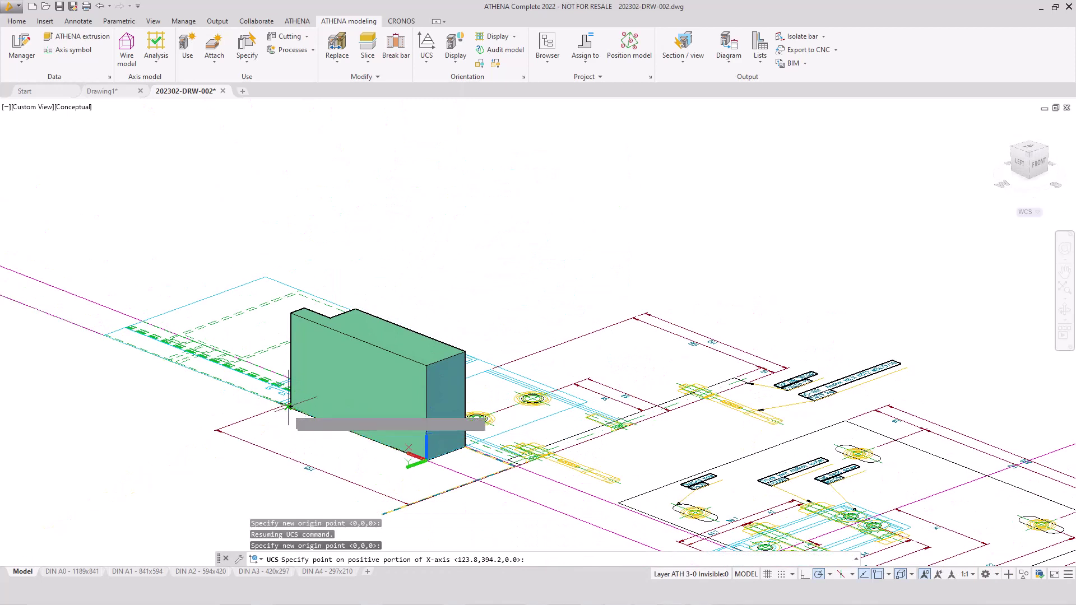
{"action": "left_click", "coordinate": [291, 407]}
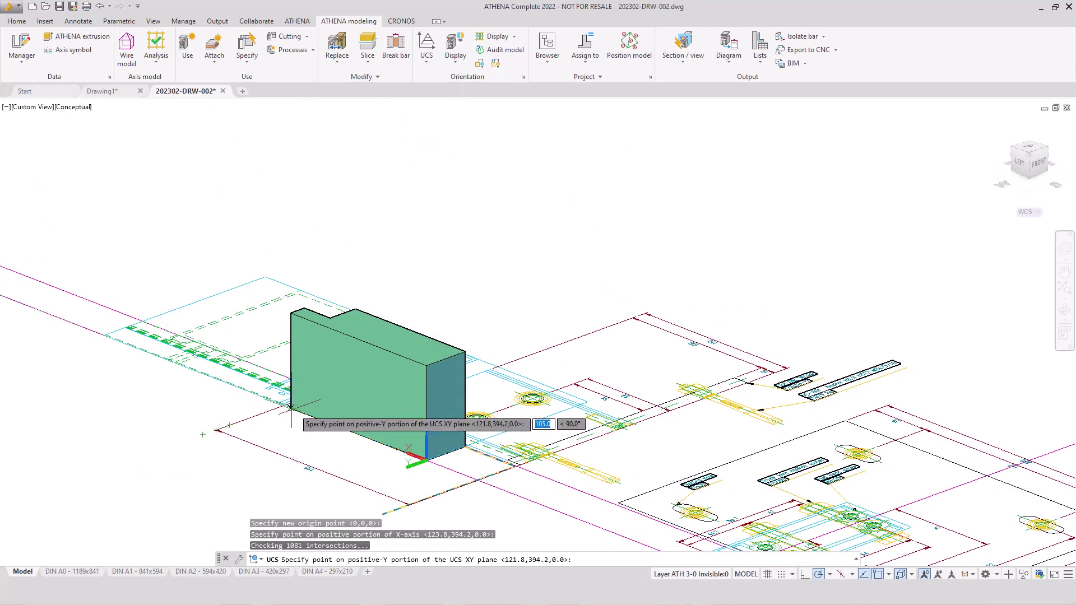
{"action": "left_click", "coordinate": [405, 387]}
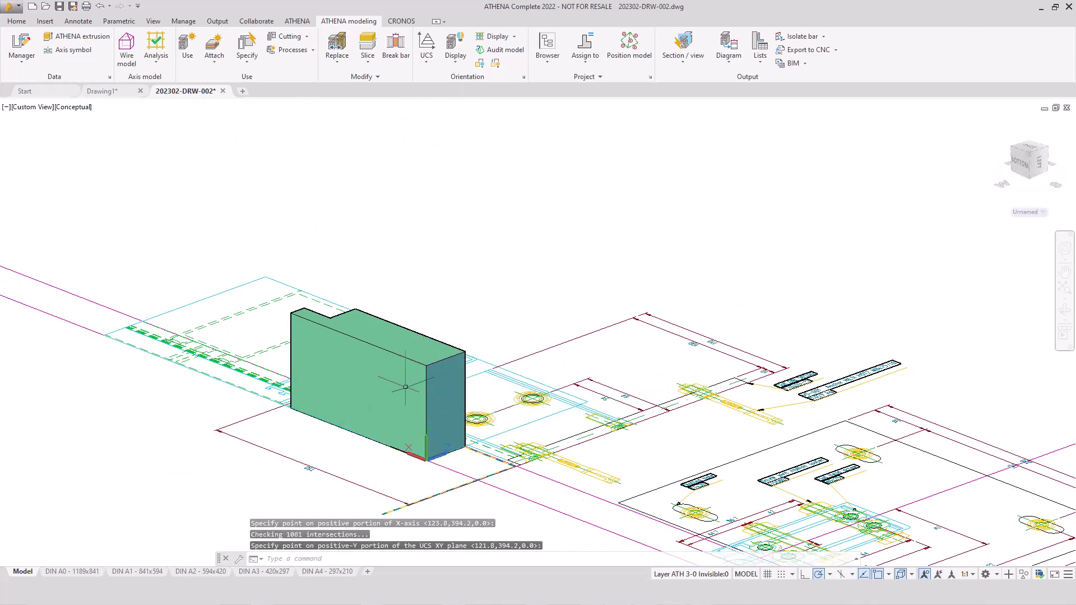
Rotate the notch solid about the UCS origin corner, using its vertical edge as reference, so that it stands upright
{"action": "left_click", "coordinate": [405, 387]}
{"action": "right_click", "coordinate": [406, 389]}
{"action": "left_click", "coordinate": [424, 240]}
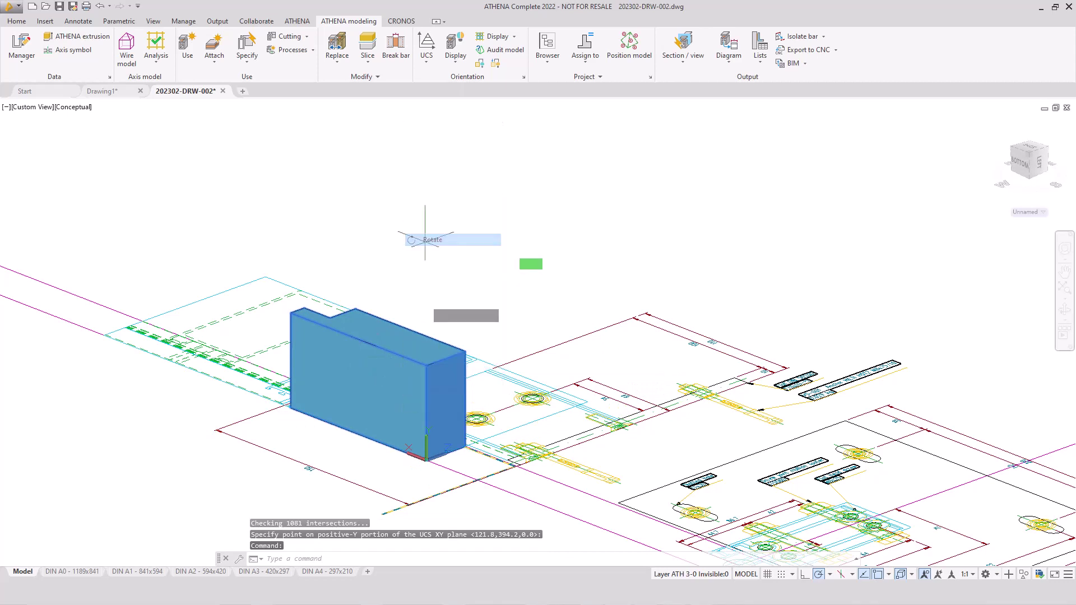
{"action": "left_click", "coordinate": [426, 460]}
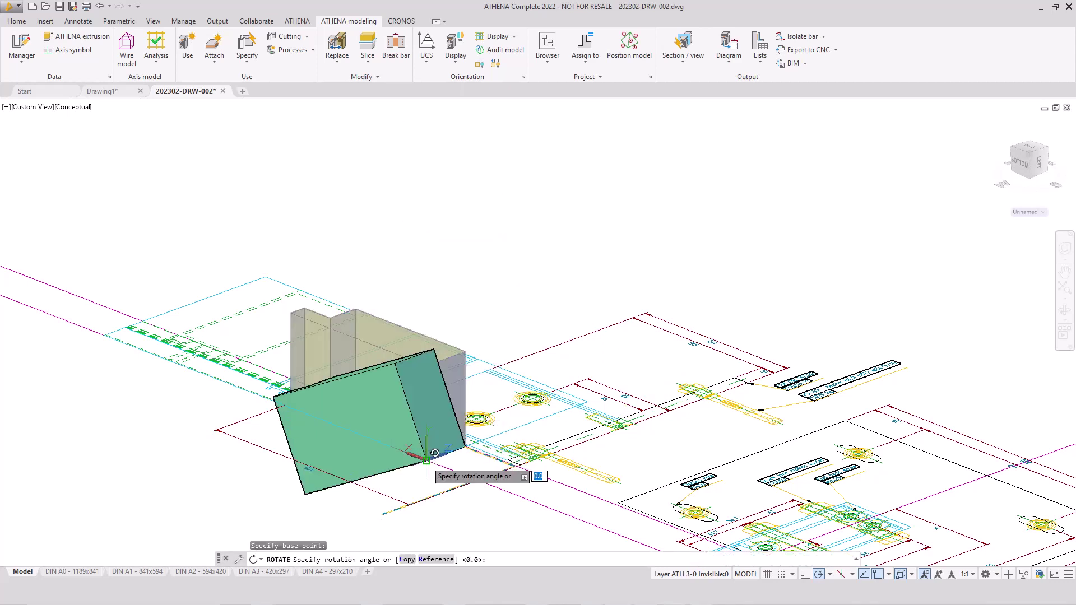
{"action": "left_click", "coordinate": [436, 559]}
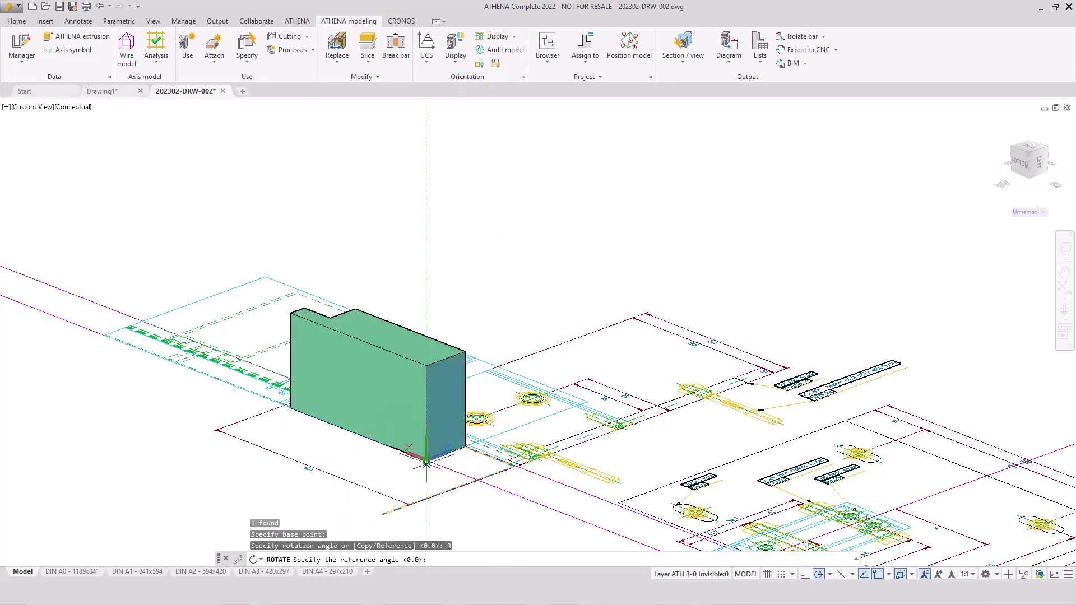
{"action": "left_click", "coordinate": [426, 460]}
{"action": "left_click", "coordinate": [427, 364]}
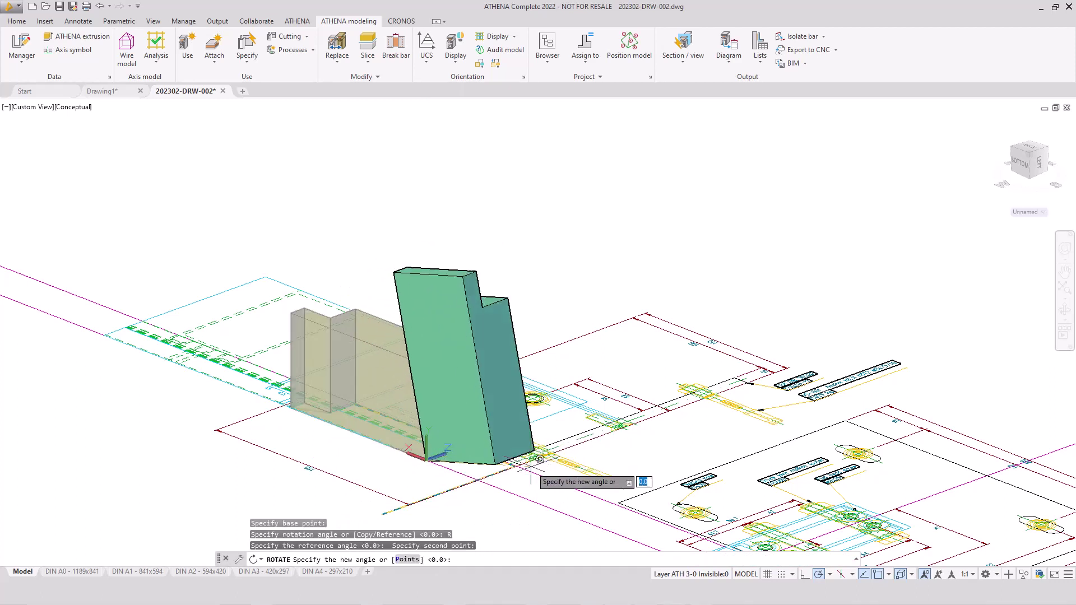
{"action": "left_click", "coordinate": [556, 509]}
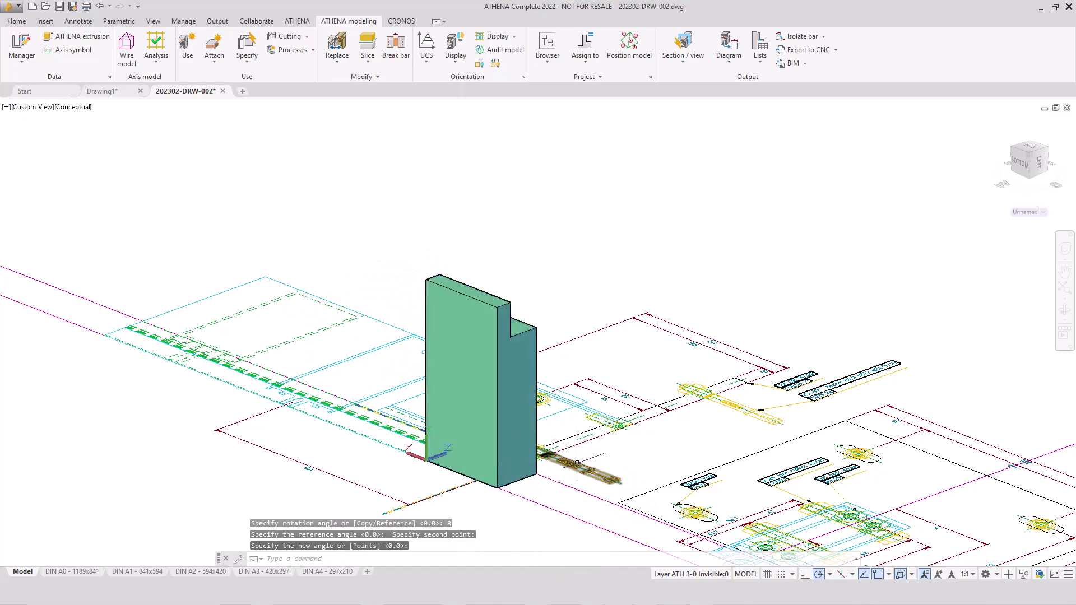
Move the upright notch solid from the midpoint of its bottom outer edge to the auxiliary line intersection in the plan view
{"action": "middle_click_drag", "start_coordinate": [619, 434], "coordinate": [387, 470], "text": "shift"}
{"action": "middle_click_drag", "start_coordinate": [660, 379], "coordinate": [773, 325], "text": "shift"}
{"action": "left_click", "coordinate": [428, 348]}
{"action": "right_click", "coordinate": [408, 350]}
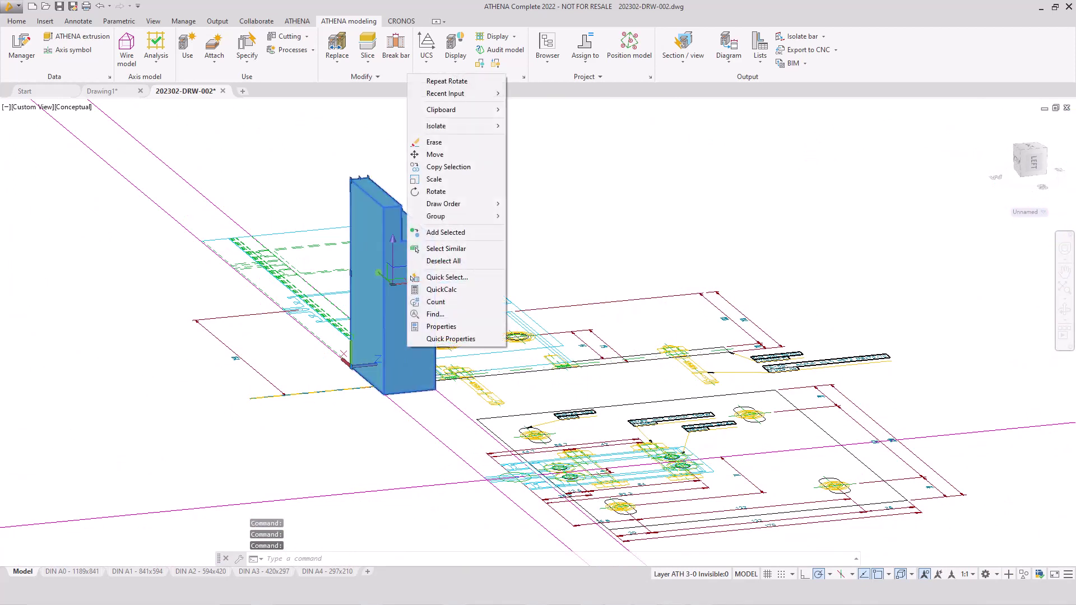
{"action": "left_click", "coordinate": [436, 155]}
{"action": "right_click", "coordinate": [311, 398], "text": "shift"}
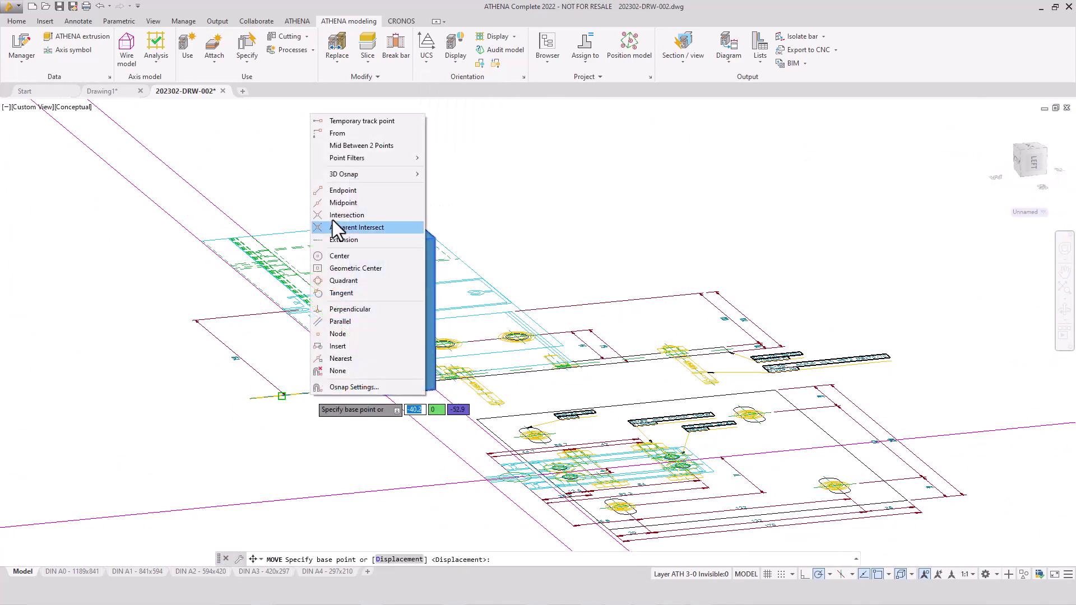
{"action": "left_click", "coordinate": [337, 203]}
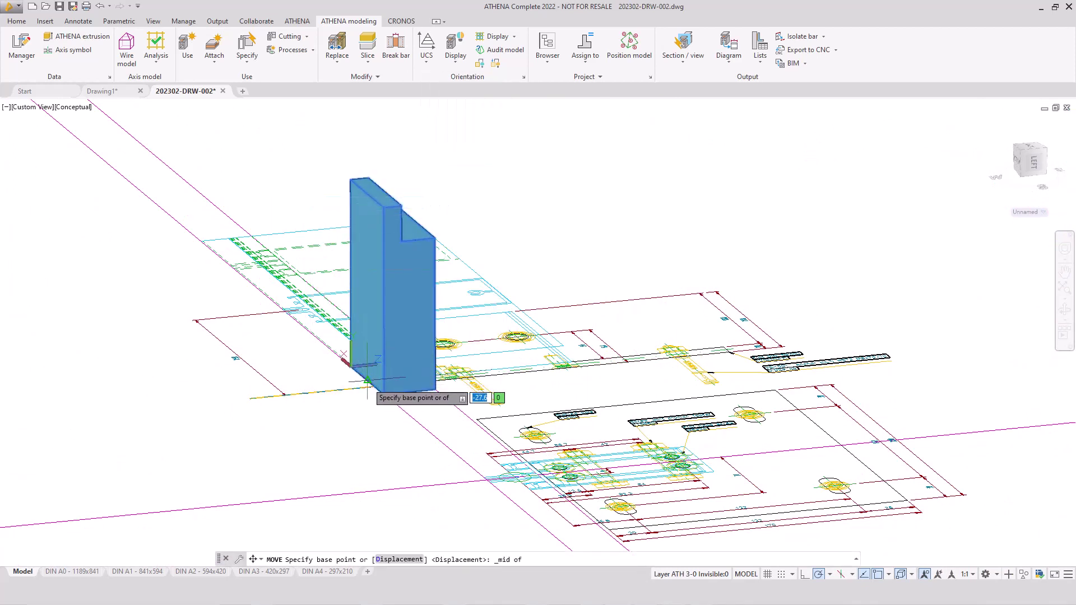
{"action": "left_click", "coordinate": [374, 367]}
{"action": "scroll", "coordinate": [491, 466], "scroll_direction": "up", "scroll_amount": 5}
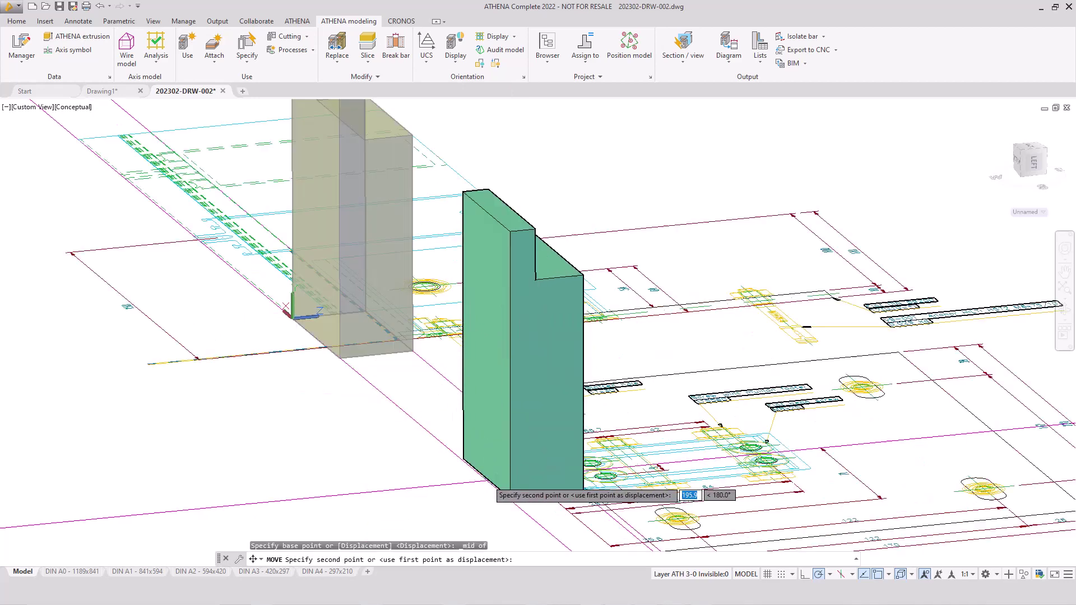
{"action": "left_click", "coordinate": [486, 474]}
Open the Assembly Editor and show assembly MF-01 in SW Isometric view with the Hidden display type
{"action": "scroll", "coordinate": [356, 424], "scroll_direction": "down", "scroll_amount": 5}
{"action": "middle_click_drag", "start_coordinate": [356, 425], "coordinate": [358, 460], "text": "shift"}
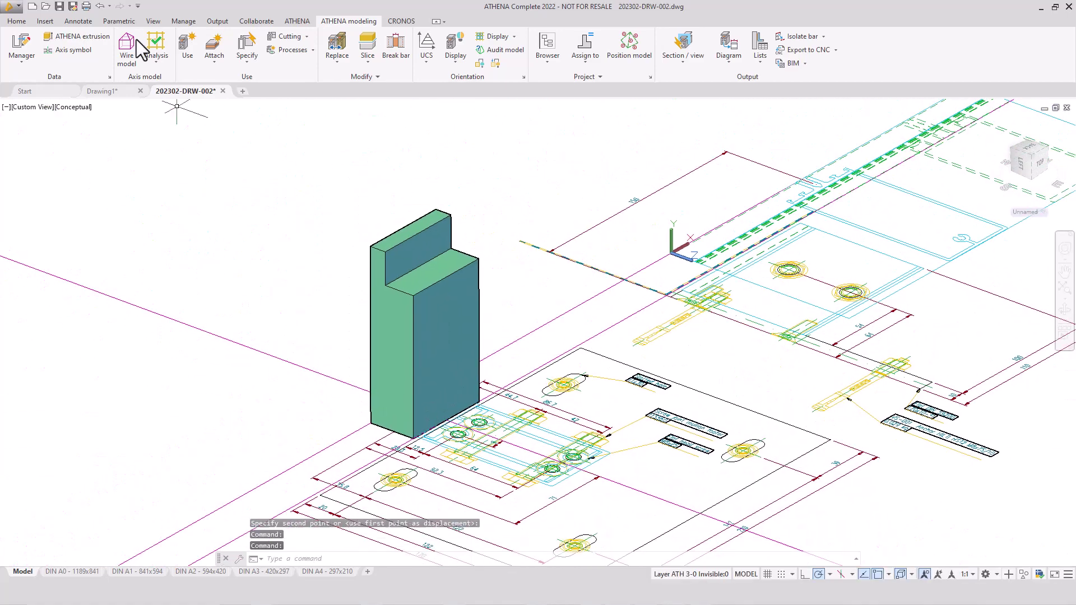
{"action": "double_click", "coordinate": [461, 246]}
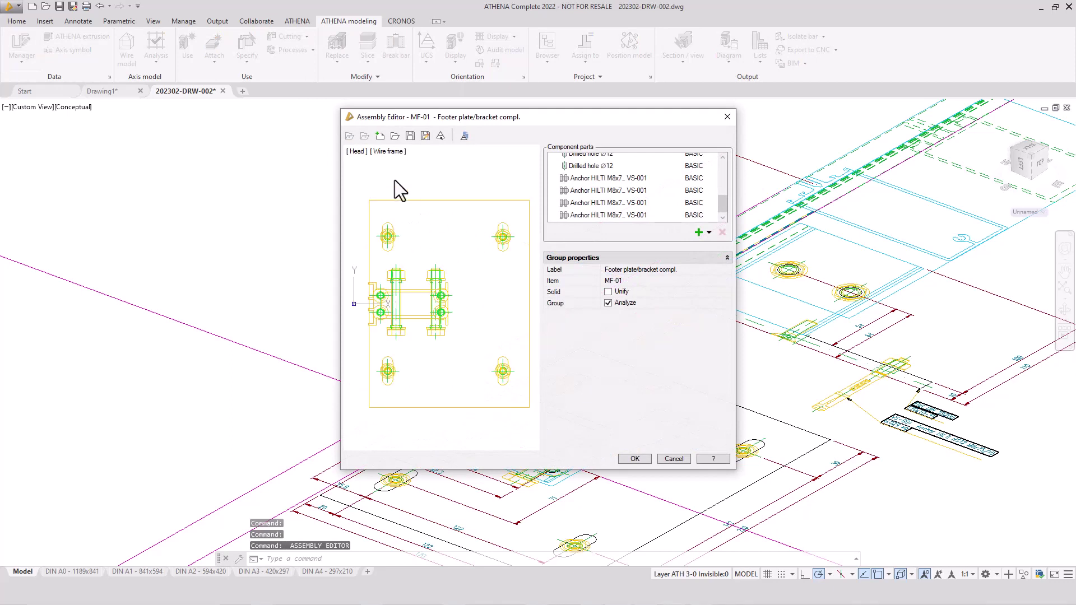
{"action": "left_click", "coordinate": [358, 151]}
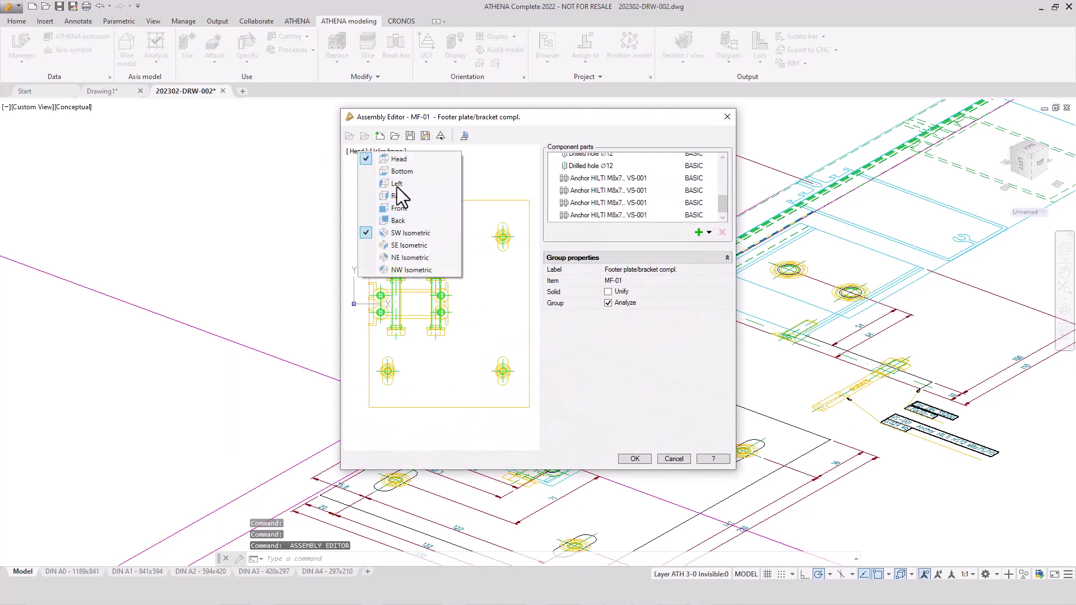
{"action": "left_click", "coordinate": [410, 233]}
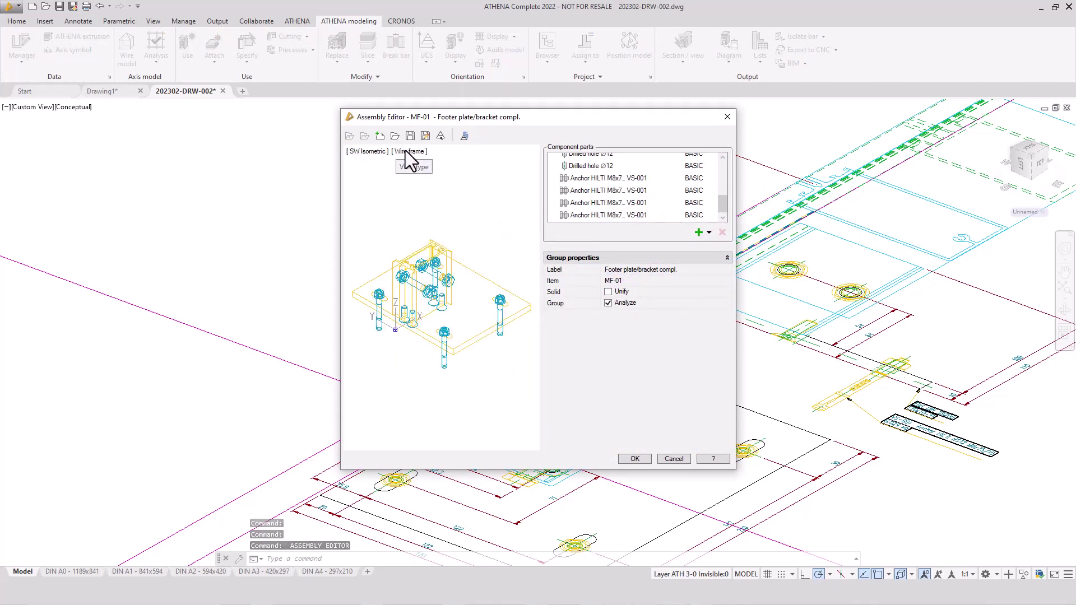
{"action": "left_click", "coordinate": [405, 150]}
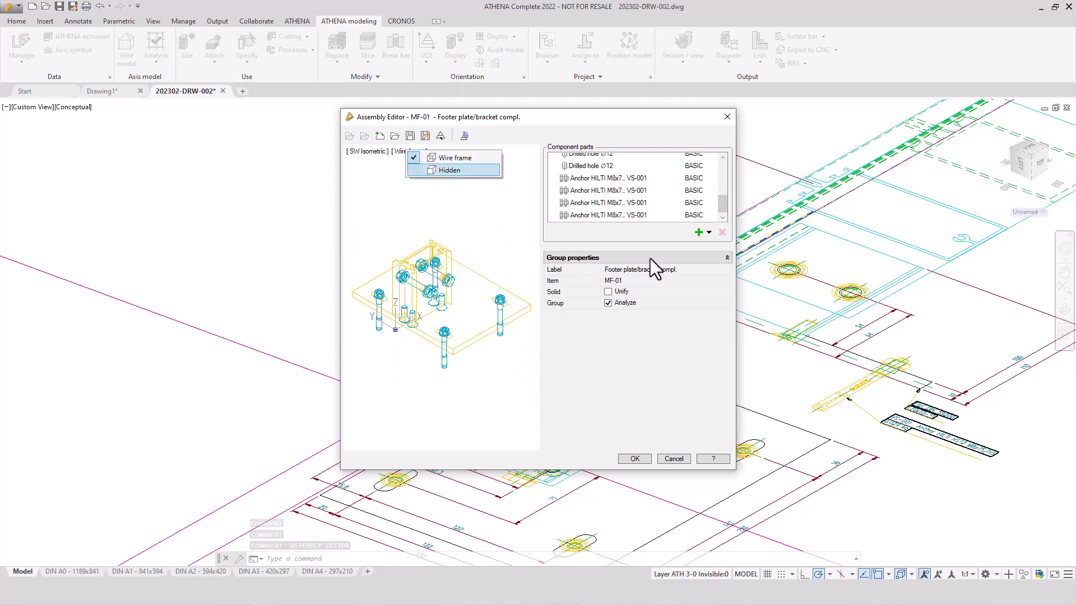
Add the upright notch solid to assembly MF-01 as a component, picking the assembly base point in the plan with an Insert snap
{"action": "left_click", "coordinate": [699, 232]}
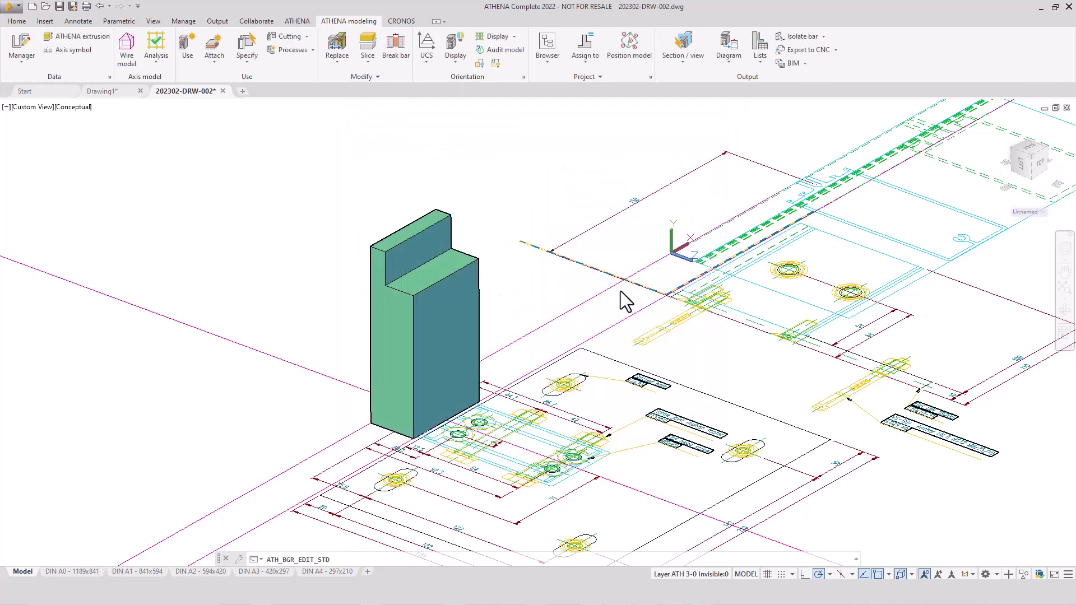
{"action": "left_click", "coordinate": [432, 341]}
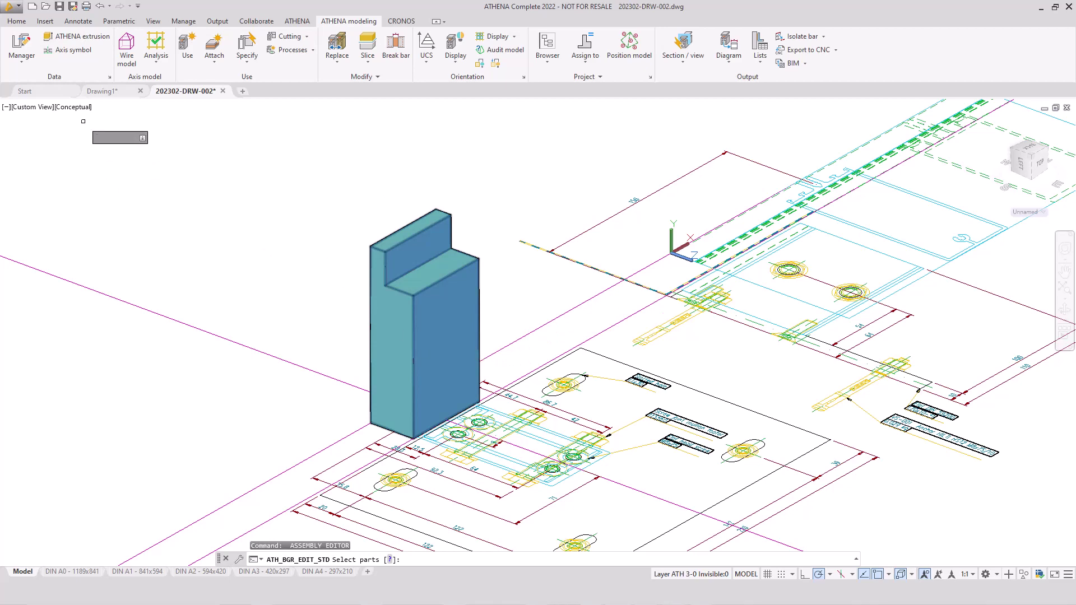
{"action": "key", "text": "Return"}
{"action": "left_click", "coordinate": [402, 308]}
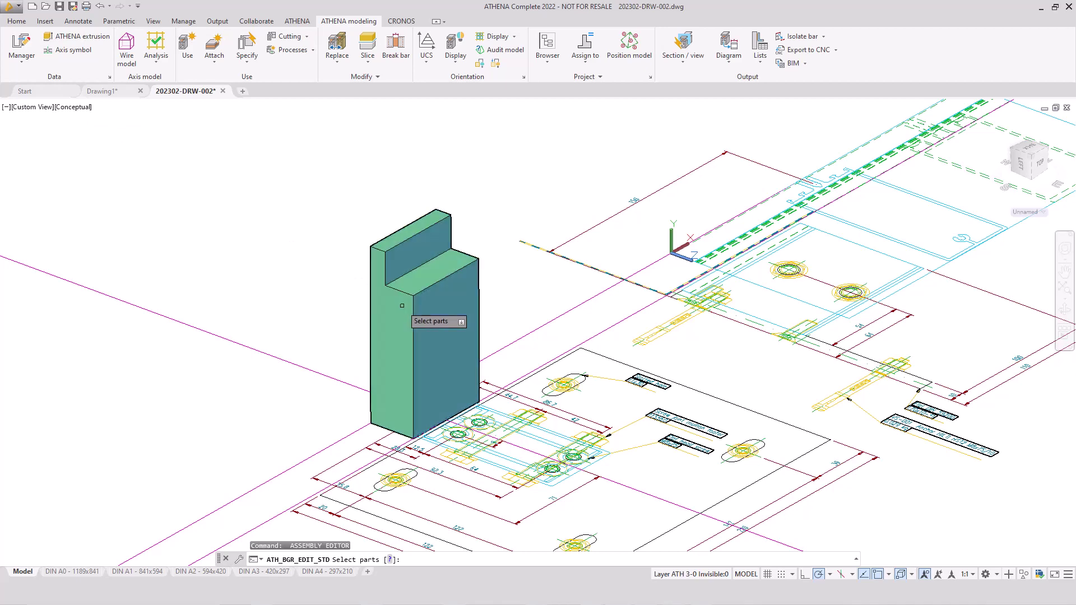
{"action": "left_click", "coordinate": [400, 306]}
{"action": "key", "text": "Return"}
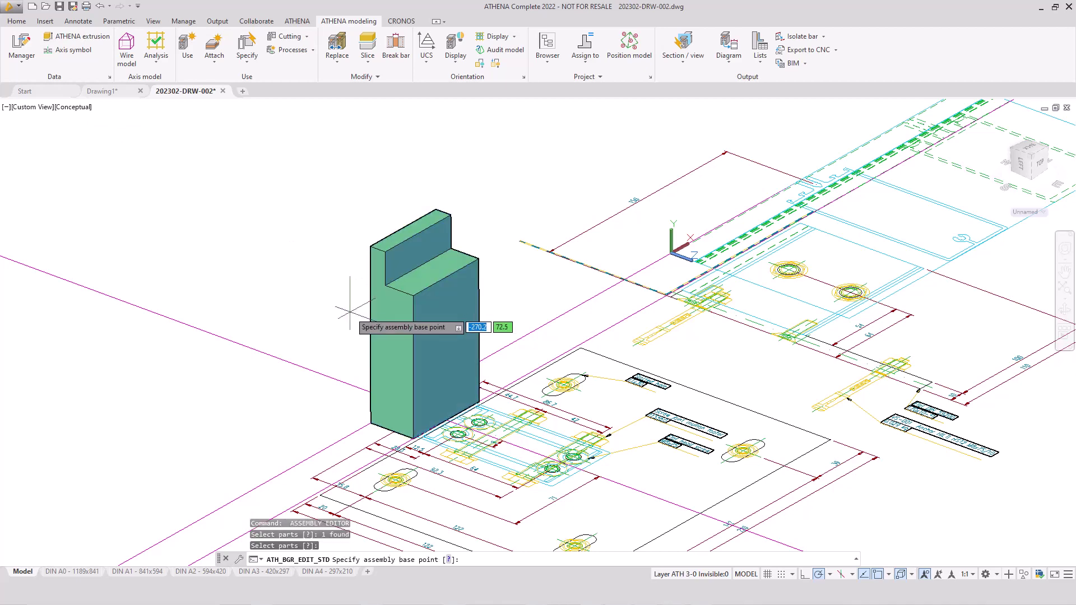
{"action": "right_click", "coordinate": [351, 313], "text": "shift"}
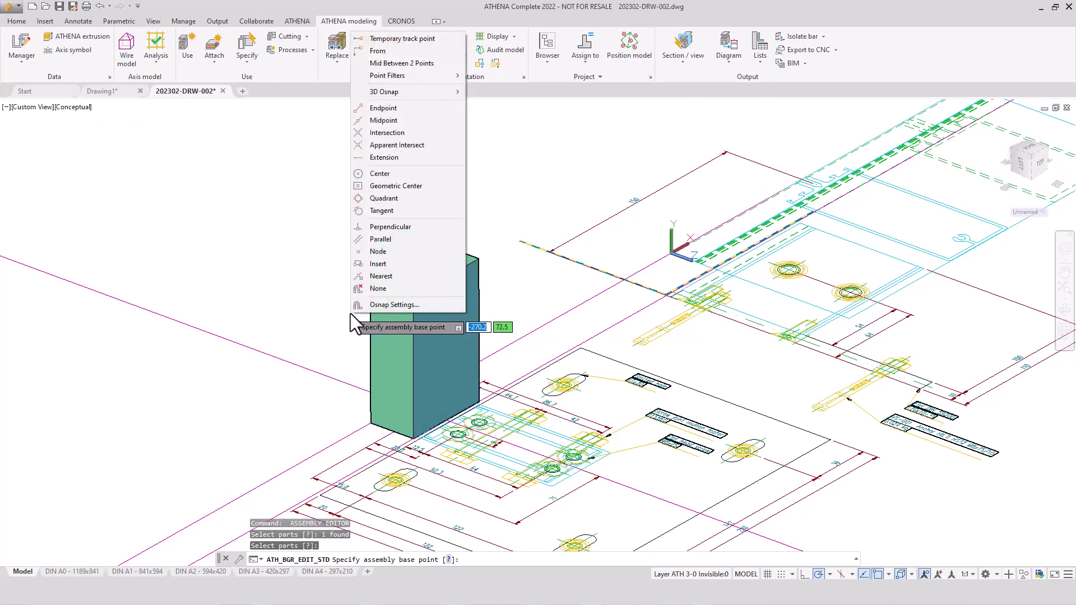
{"action": "left_click", "coordinate": [385, 263]}
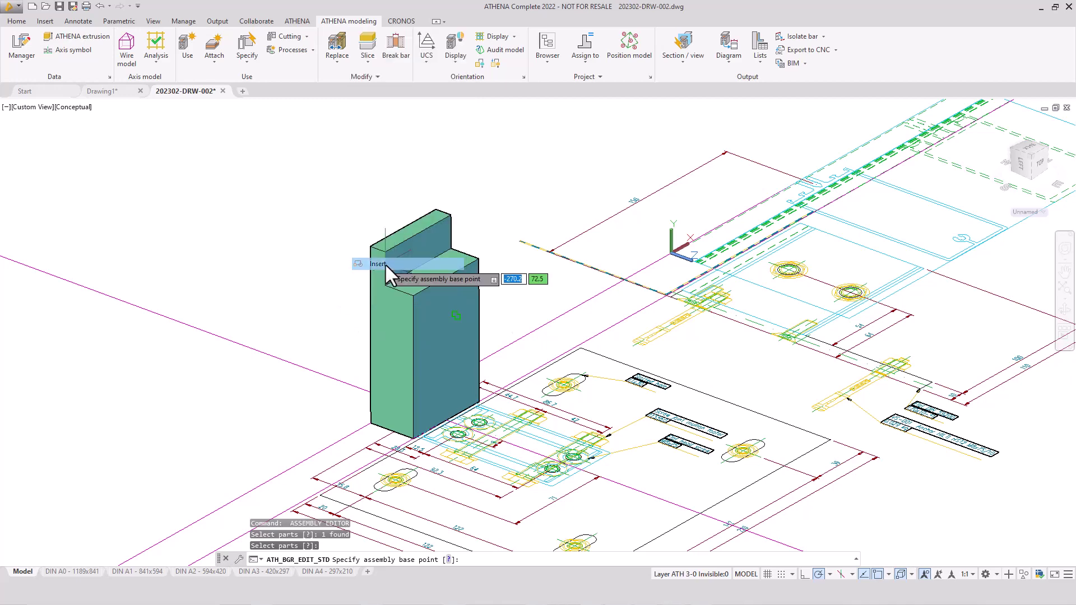
{"action": "left_click", "coordinate": [427, 414]}
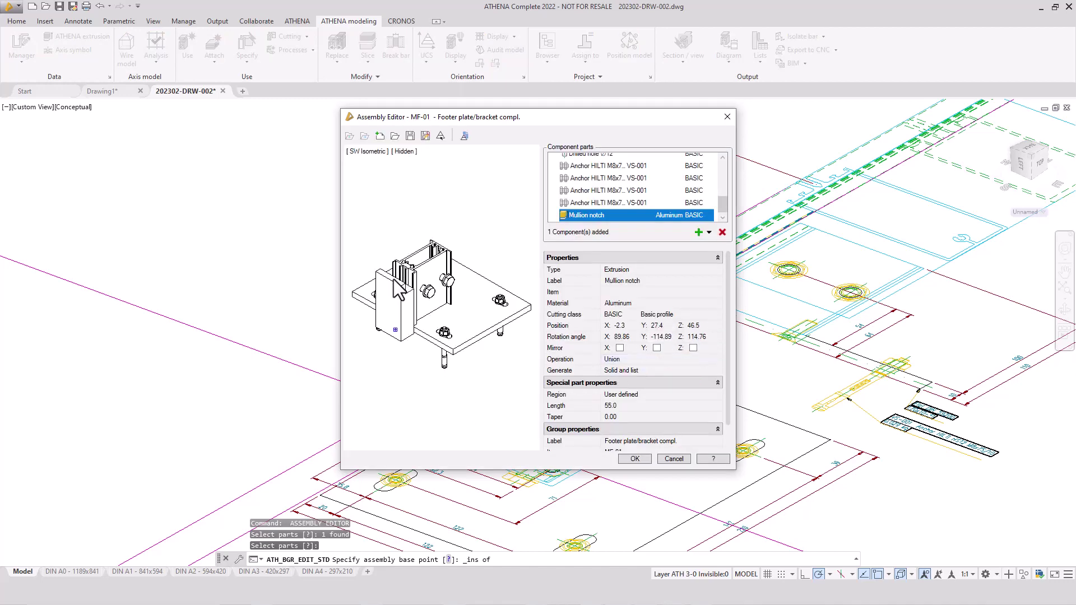
Set the Mullion notch part's Z position to 86.5 and show the assembly preview in Front view
{"action": "left_click", "coordinate": [693, 326]}
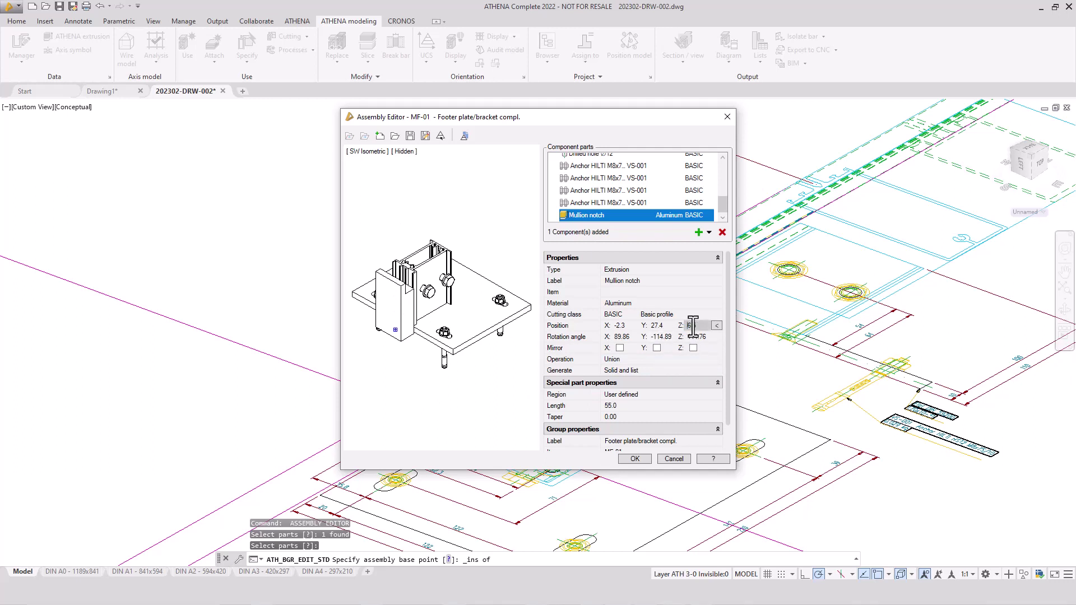
{"action": "type", "text": "86.5"}
{"action": "key", "text": "Tab"}
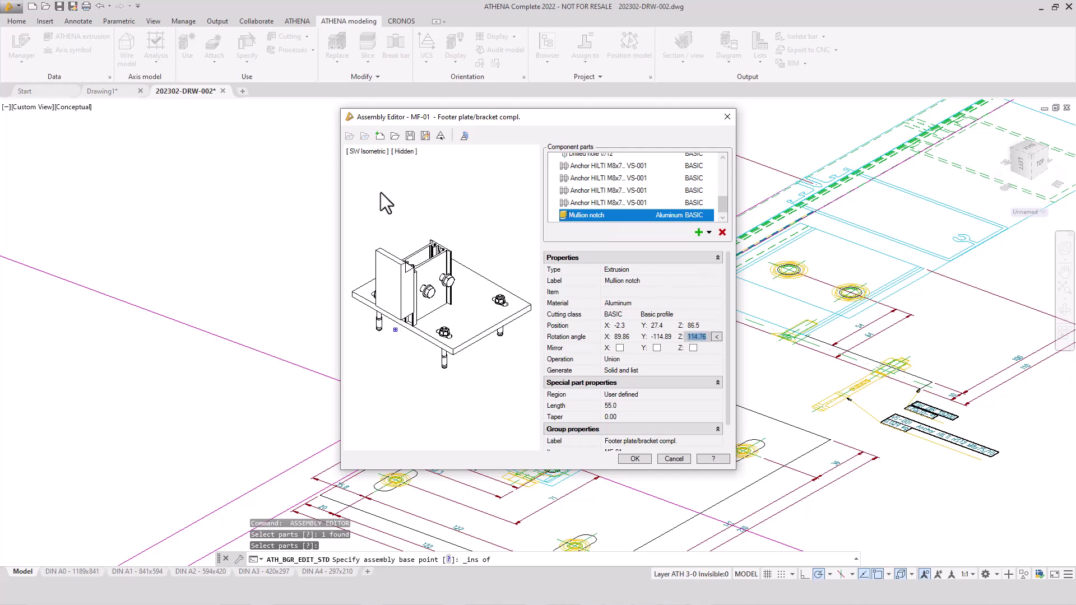
{"action": "left_click", "coordinate": [380, 153]}
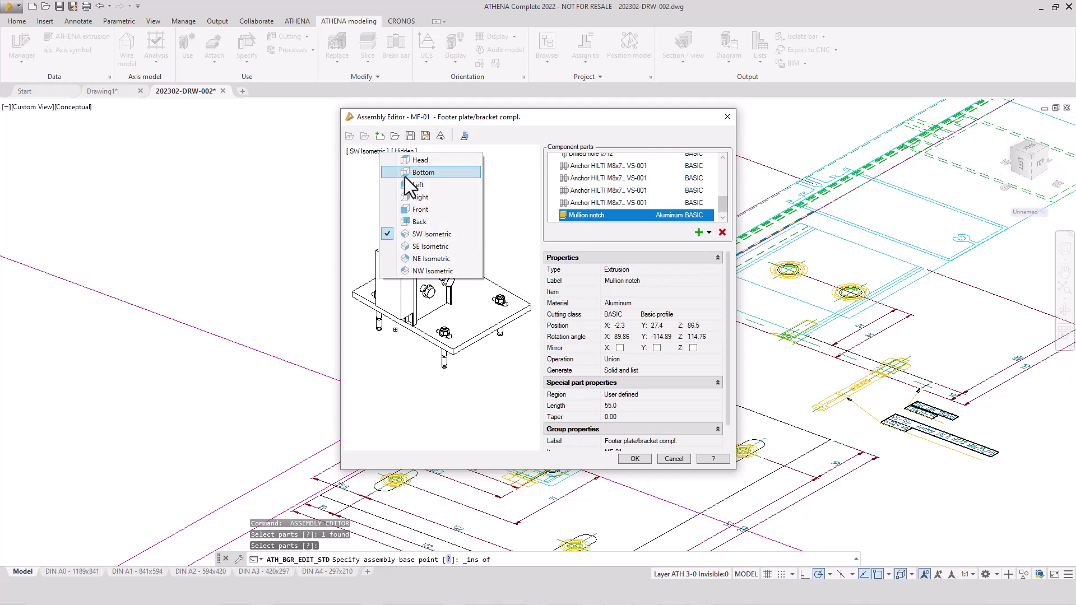
{"action": "left_click", "coordinate": [421, 209]}
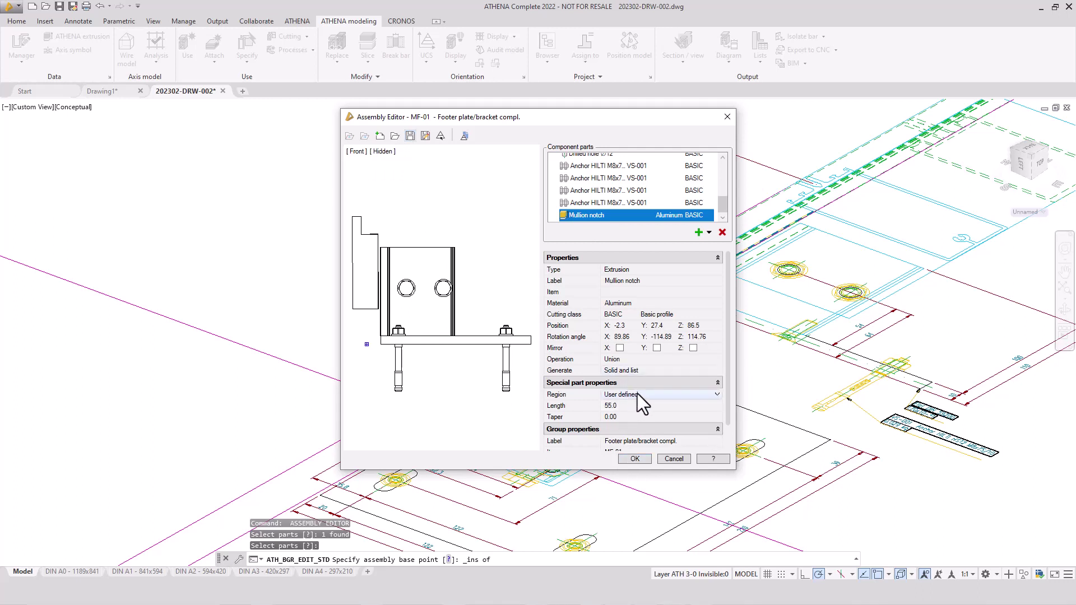
Set the Mullion notch part's operation to Difference and accept the changes to assembly MF-01
{"action": "scroll", "coordinate": [637, 394], "scroll_direction": "down", "scroll_amount": 1}
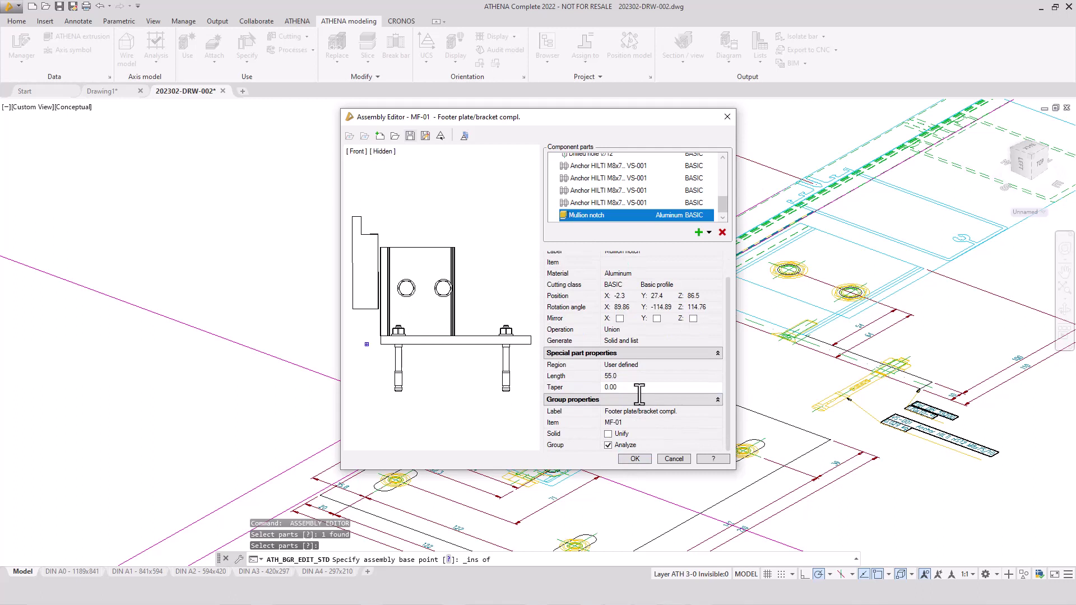
{"action": "left_click", "coordinate": [640, 332]}
{"action": "left_click", "coordinate": [630, 349]}
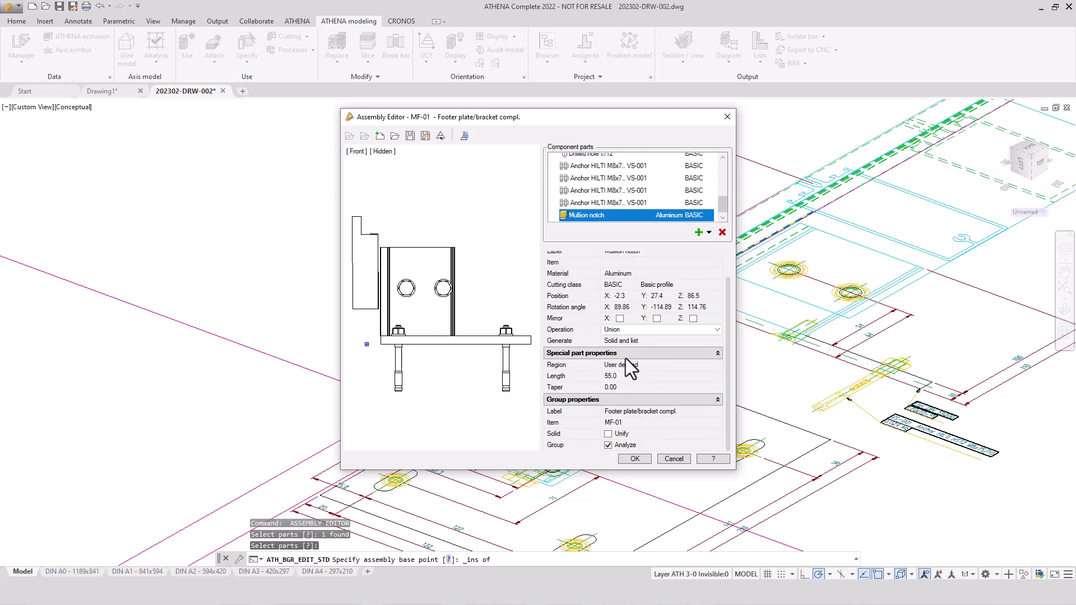
{"action": "key", "text": "Down"}
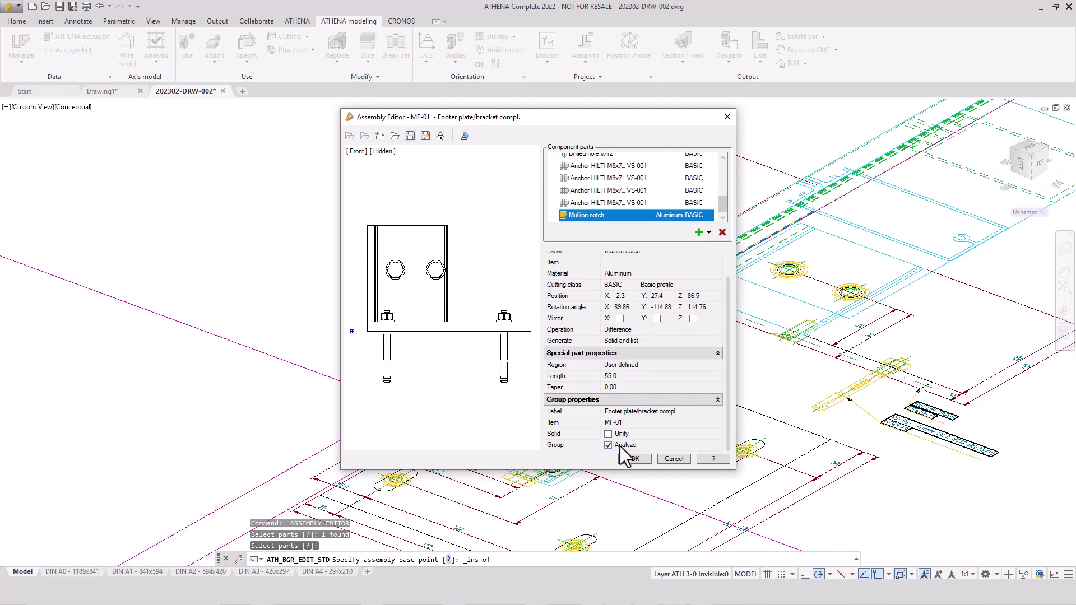
{"action": "left_click", "coordinate": [634, 458]}
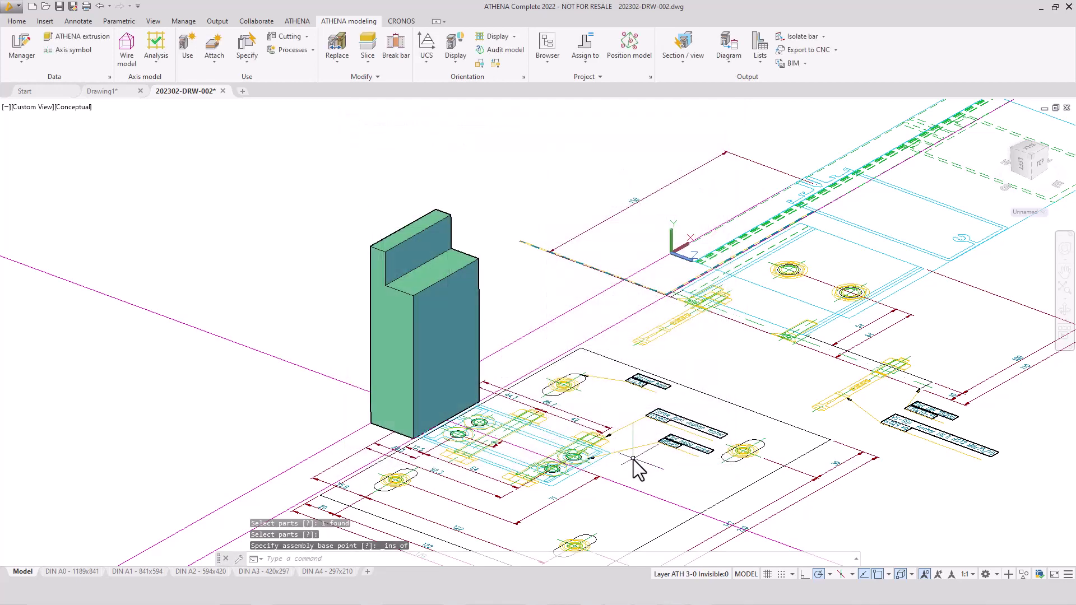
Erase the auxiliary lines from the drawing with the ATHENA drawing aids
{"action": "scroll", "coordinate": [469, 235], "scroll_direction": "down", "scroll_amount": 3}
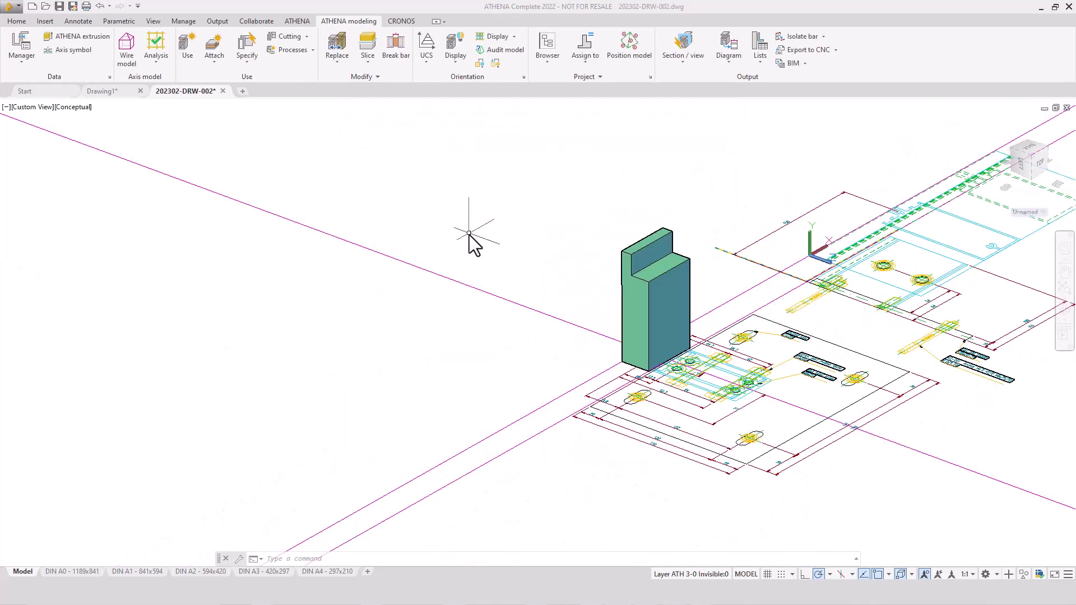
{"action": "left_click", "coordinate": [514, 233]}
{"action": "middle_click_drag", "start_coordinate": [579, 168], "coordinate": [440, 309]}
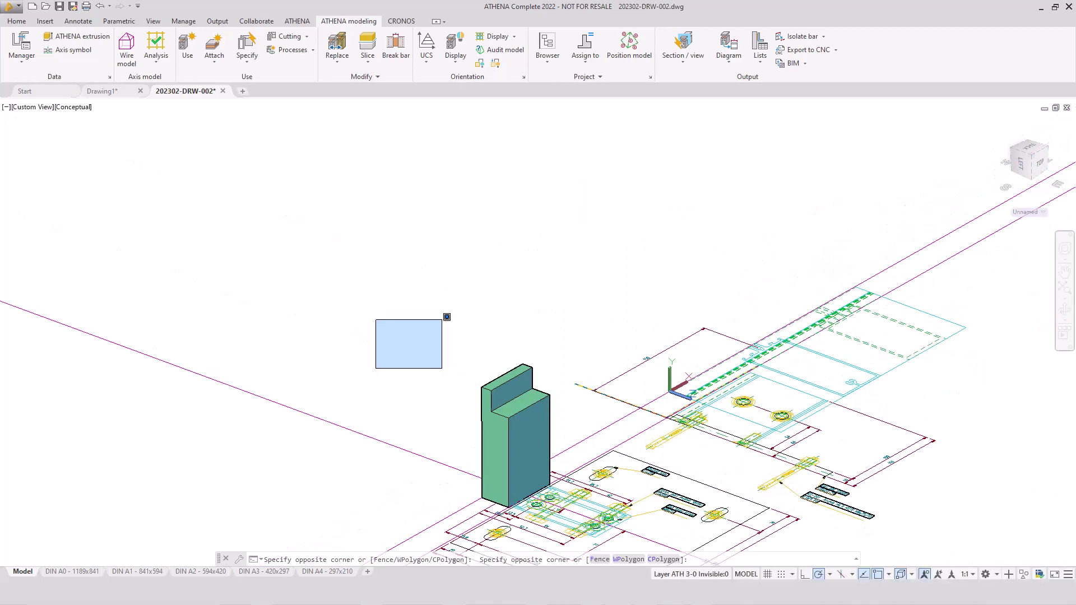
{"action": "left_click", "coordinate": [306, 24]}
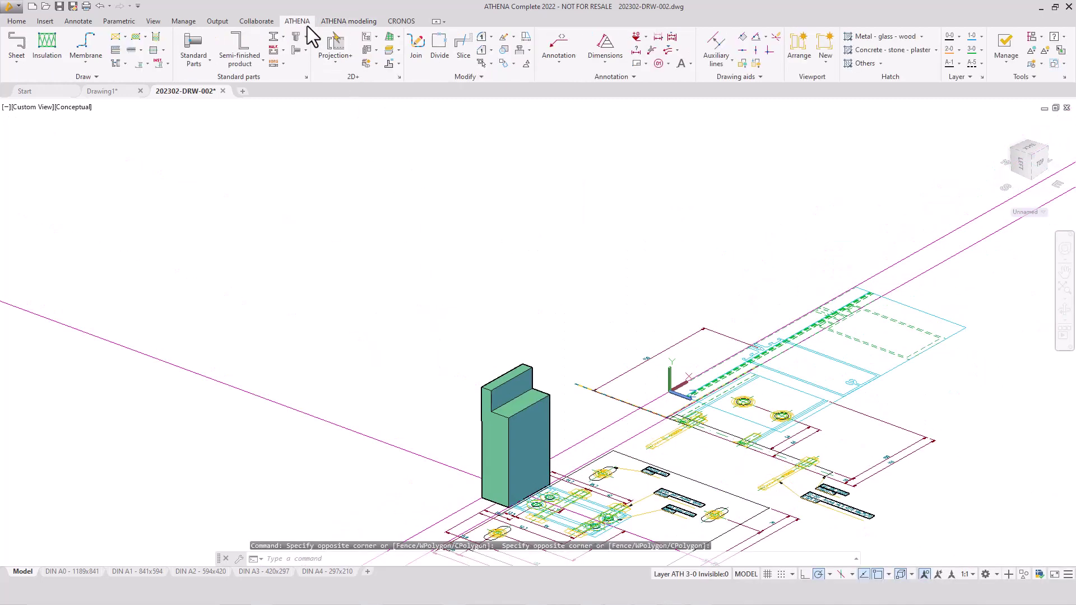
{"action": "left_click", "coordinate": [776, 37]}
Use Apply Arrangement on the 105 mm mullion that has no footer plate yet, and add a new arrangement to it
{"action": "scroll", "coordinate": [484, 379], "scroll_direction": "down", "scroll_amount": 4}
{"action": "middle_click_drag", "start_coordinate": [423, 265], "coordinate": [492, 365]}
{"action": "scroll", "coordinate": [456, 372], "scroll_direction": "up", "scroll_amount": 5}
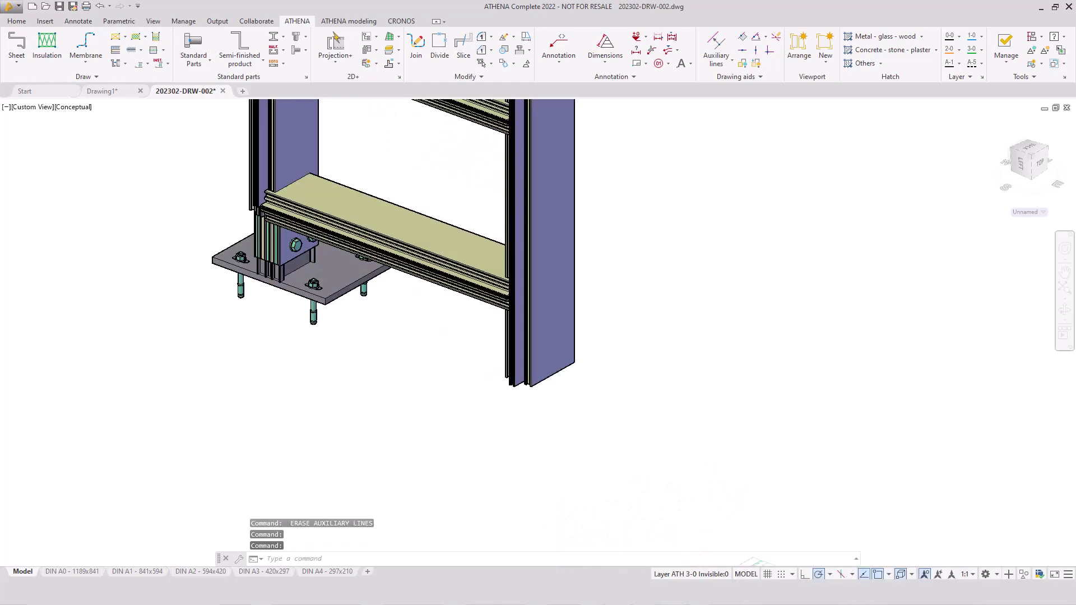
{"action": "middle_click_drag", "start_coordinate": [436, 342], "coordinate": [381, 359]}
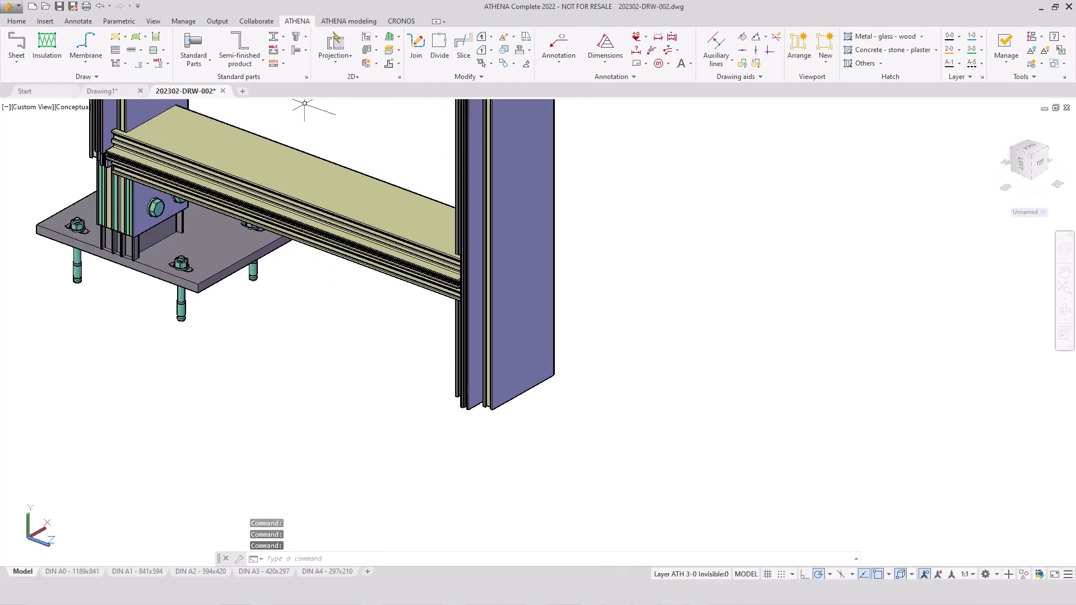
{"action": "left_click", "coordinate": [341, 22]}
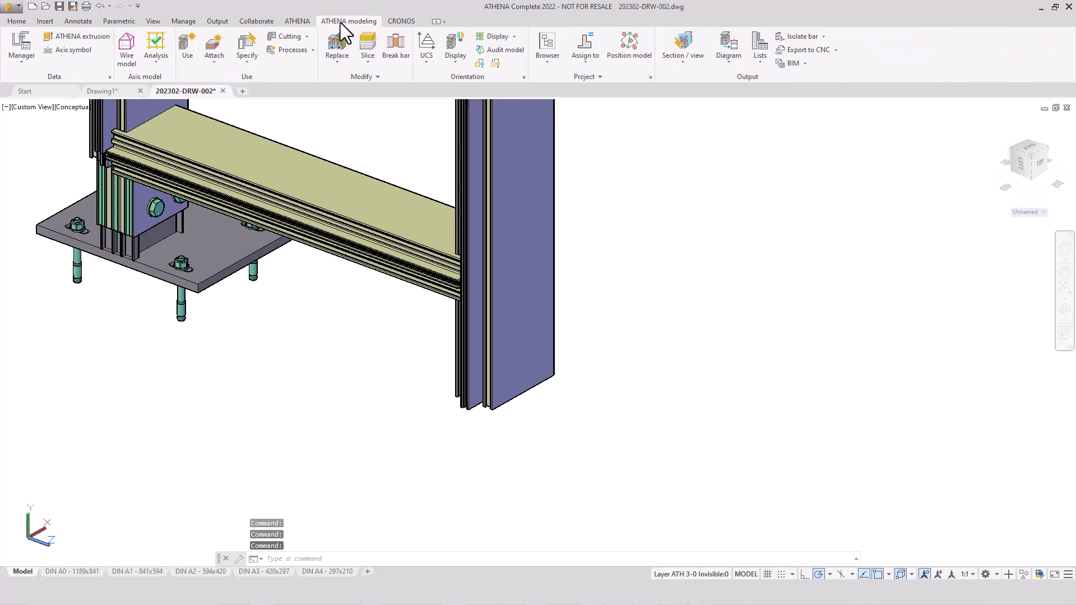
{"action": "left_click", "coordinate": [245, 66]}
{"action": "left_click", "coordinate": [244, 65]}
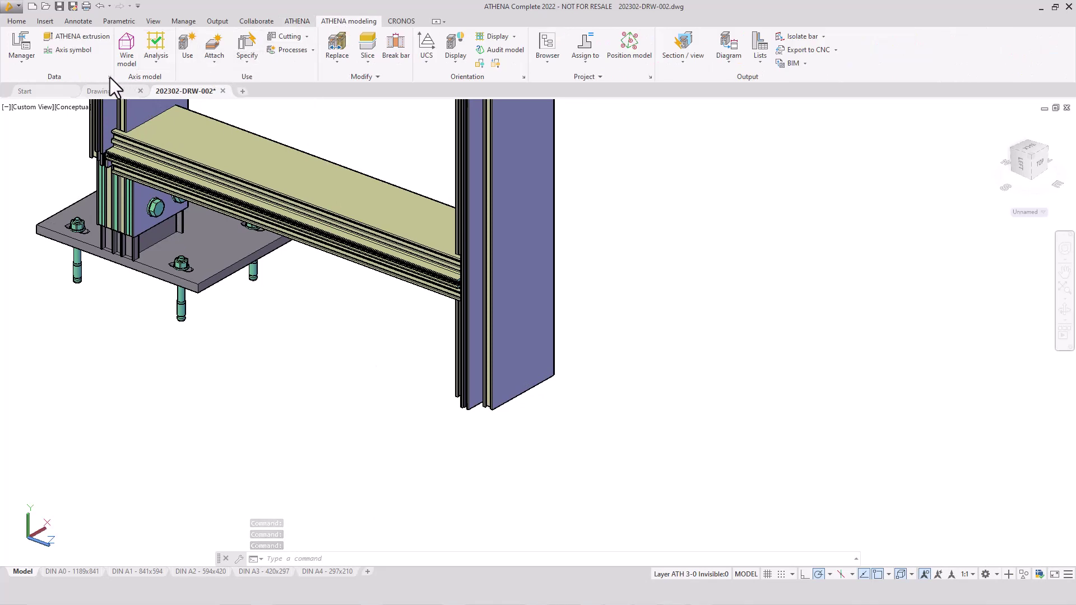
{"action": "left_click", "coordinate": [217, 64]}
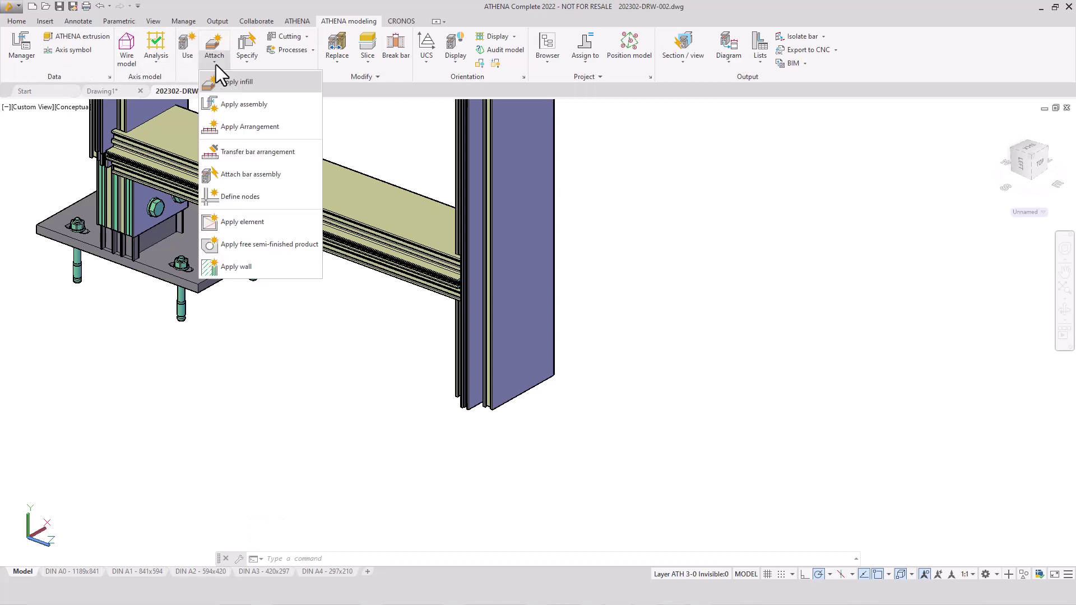
{"action": "left_click", "coordinate": [253, 129]}
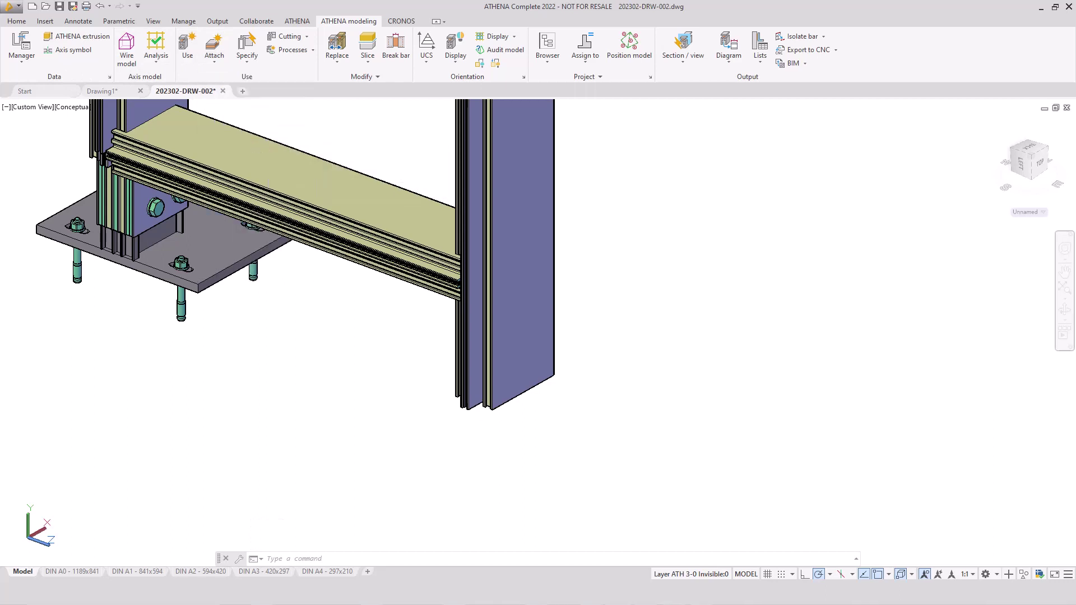
{"action": "left_click", "coordinate": [536, 275]}
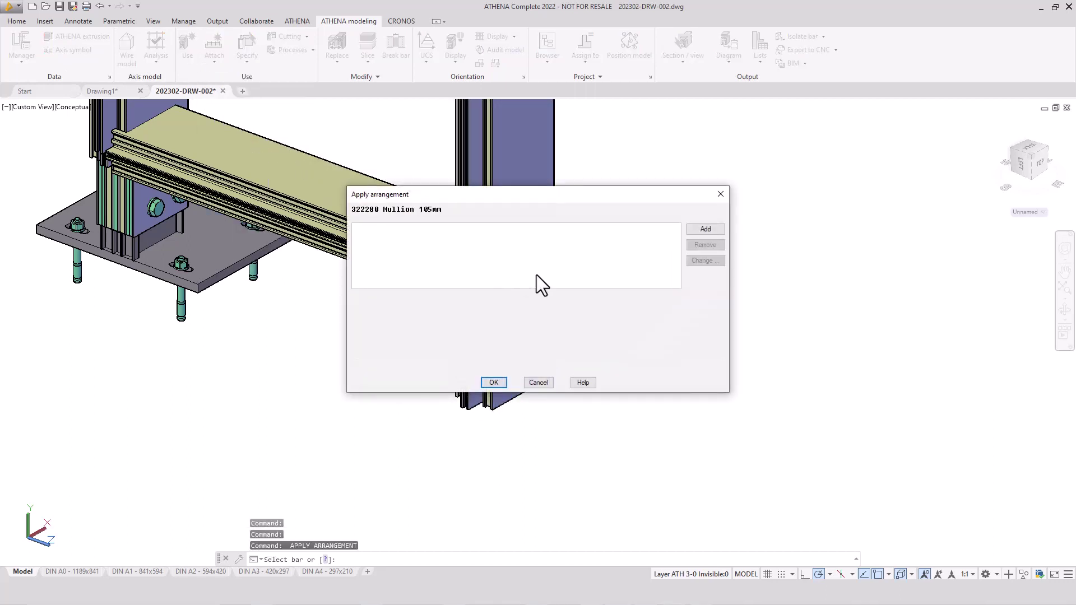
{"action": "left_click", "coordinate": [703, 231]}
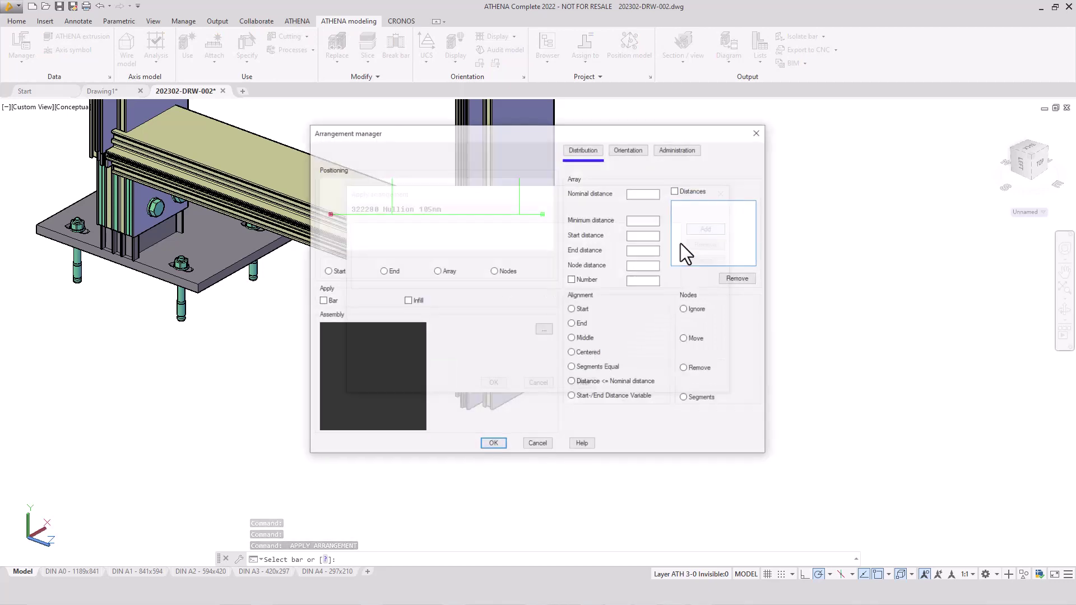
Choose assembly MF-01 from the Assemblie mullion footer folder for the arrangement and apply it at the start of the mullion
{"action": "left_click", "coordinate": [545, 330]}
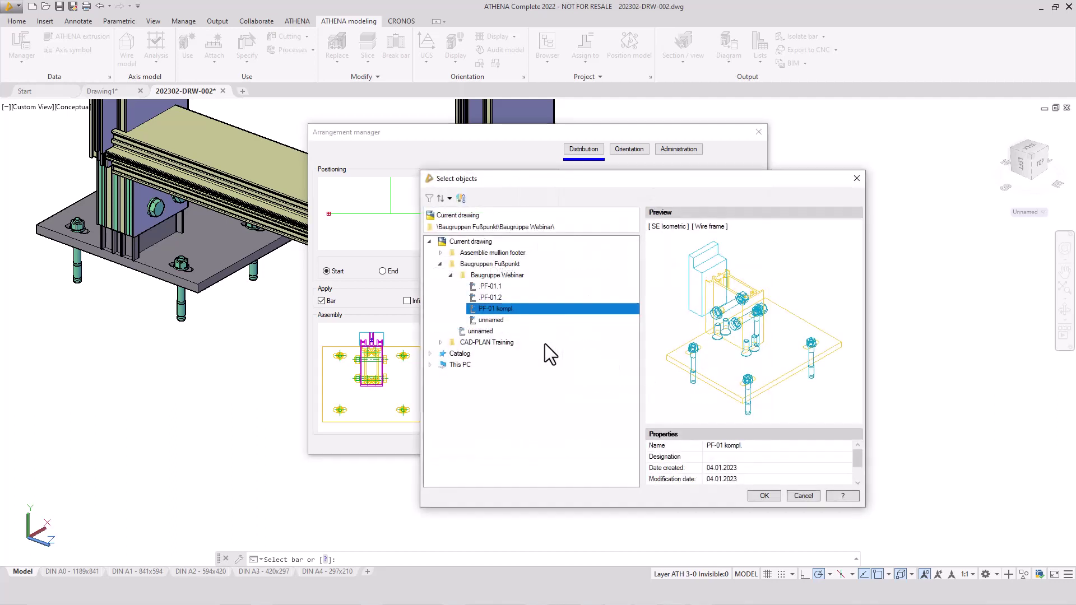
{"action": "left_click", "coordinate": [451, 274]}
{"action": "left_click", "coordinate": [441, 253]}
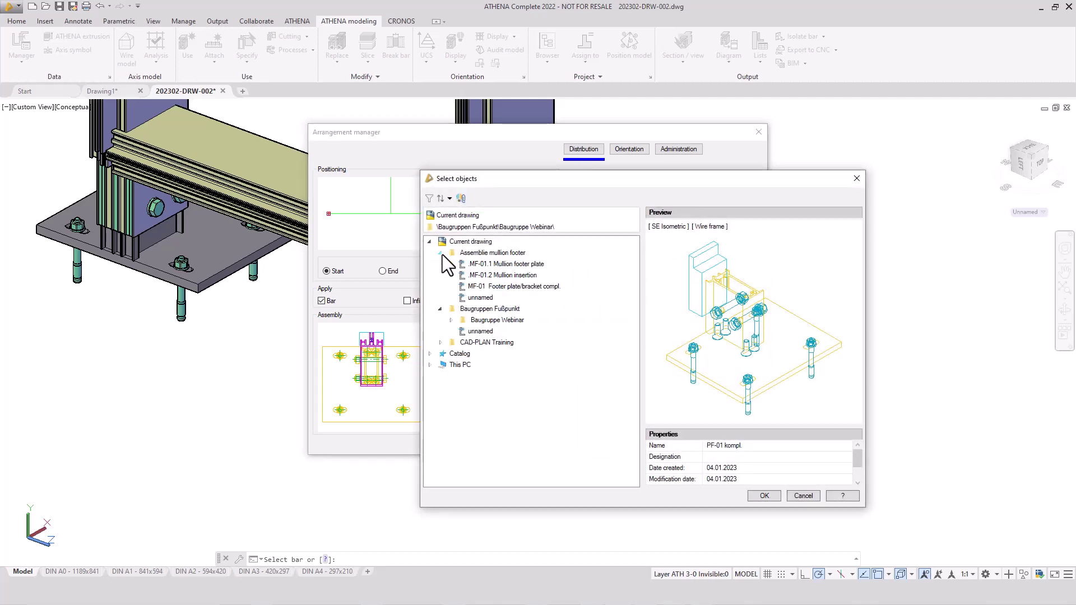
{"action": "left_click", "coordinate": [498, 286]}
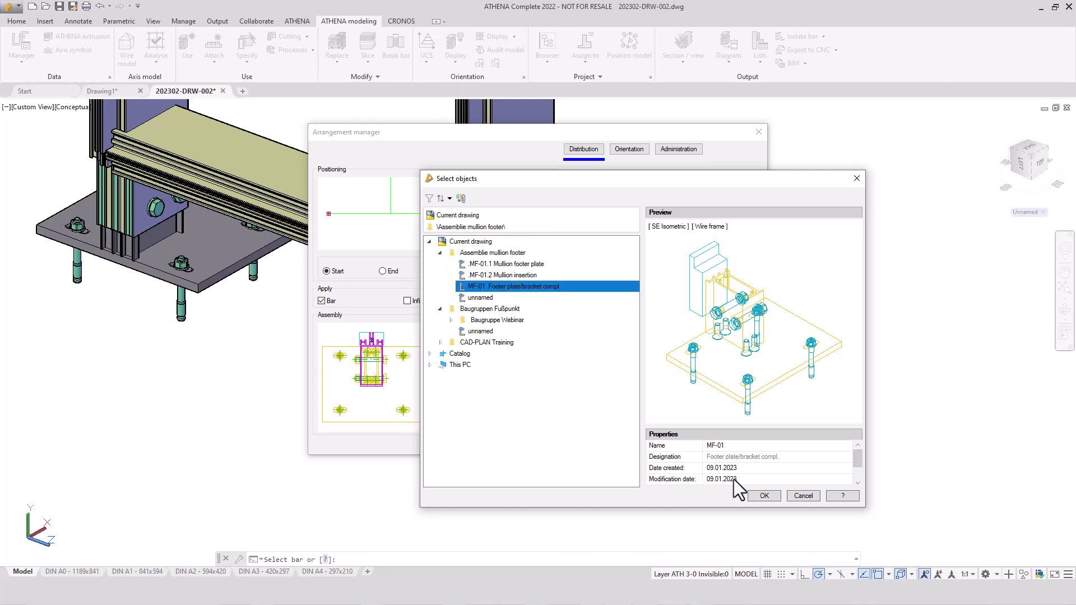
{"action": "left_click", "coordinate": [764, 496]}
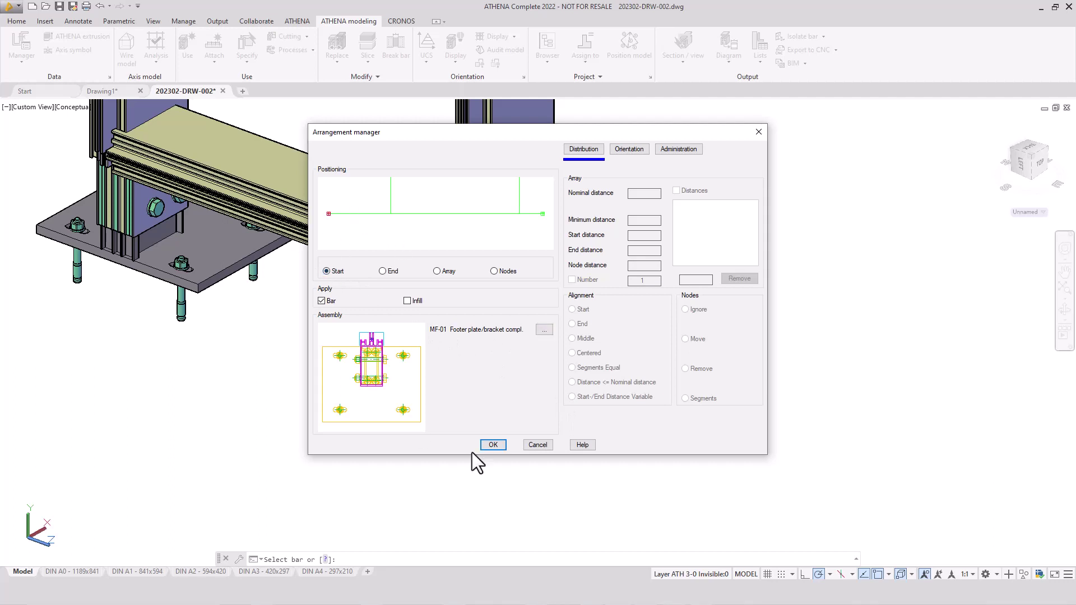
{"action": "left_click", "coordinate": [489, 447]}
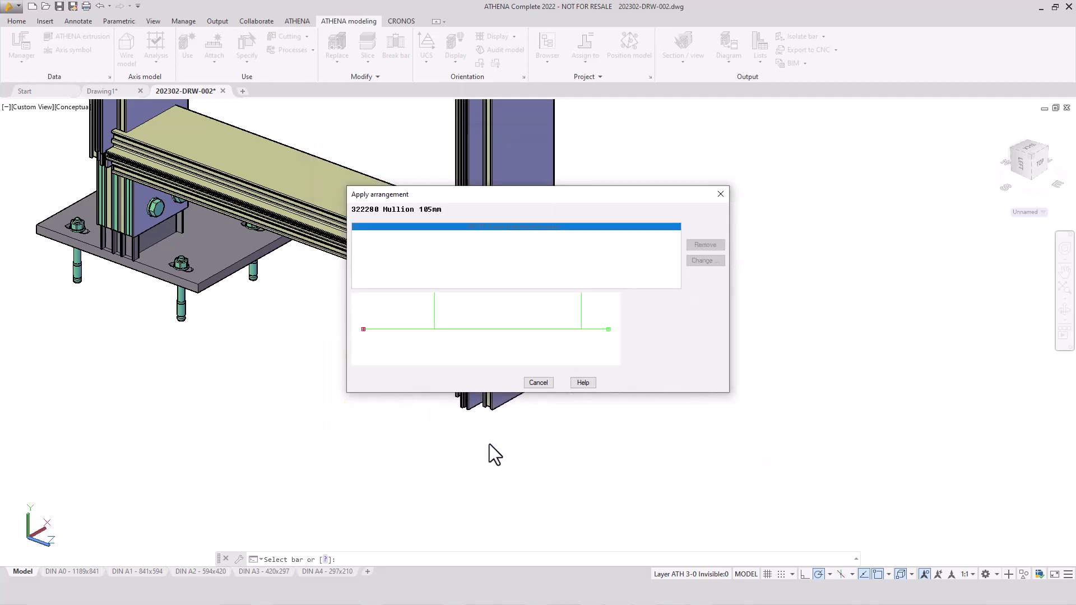
{"action": "left_click", "coordinate": [494, 383]}
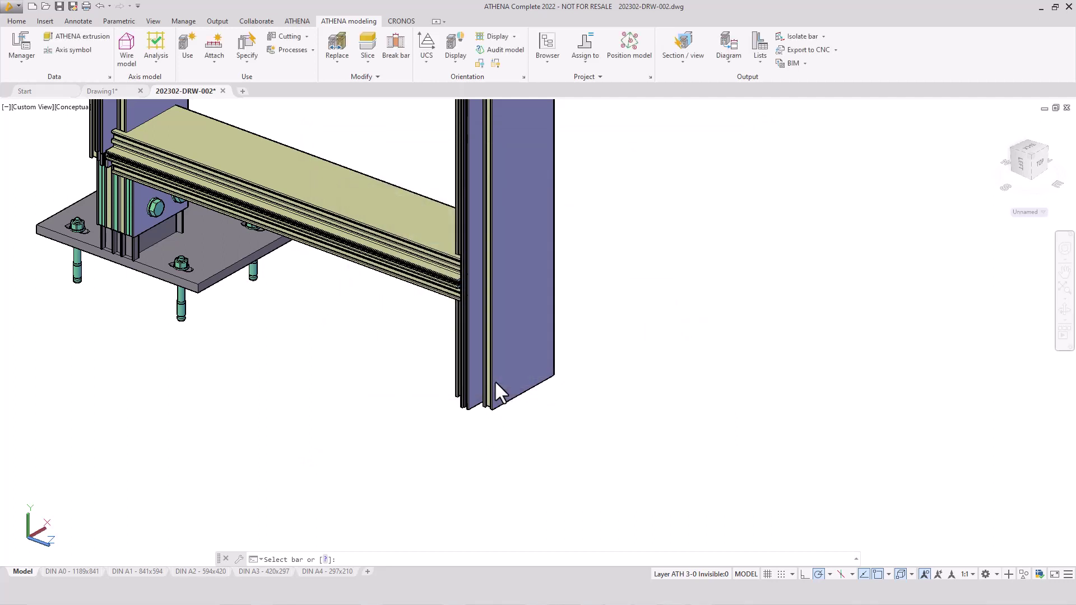
{"action": "left_click", "coordinate": [495, 380]}
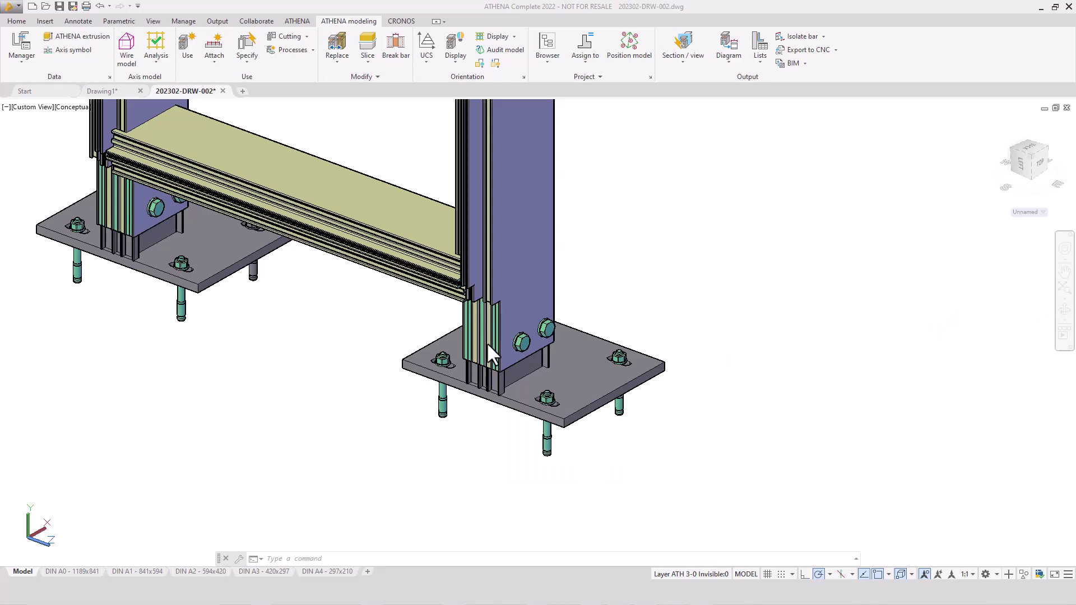
Set the display mode of all selected bars to Complete, keeping processes and assemblies at Complete, and apply it
{"action": "scroll", "coordinate": [486, 341], "scroll_direction": "up", "scroll_amount": 2}
{"action": "middle_click_drag", "start_coordinate": [445, 320], "coordinate": [641, 236]}
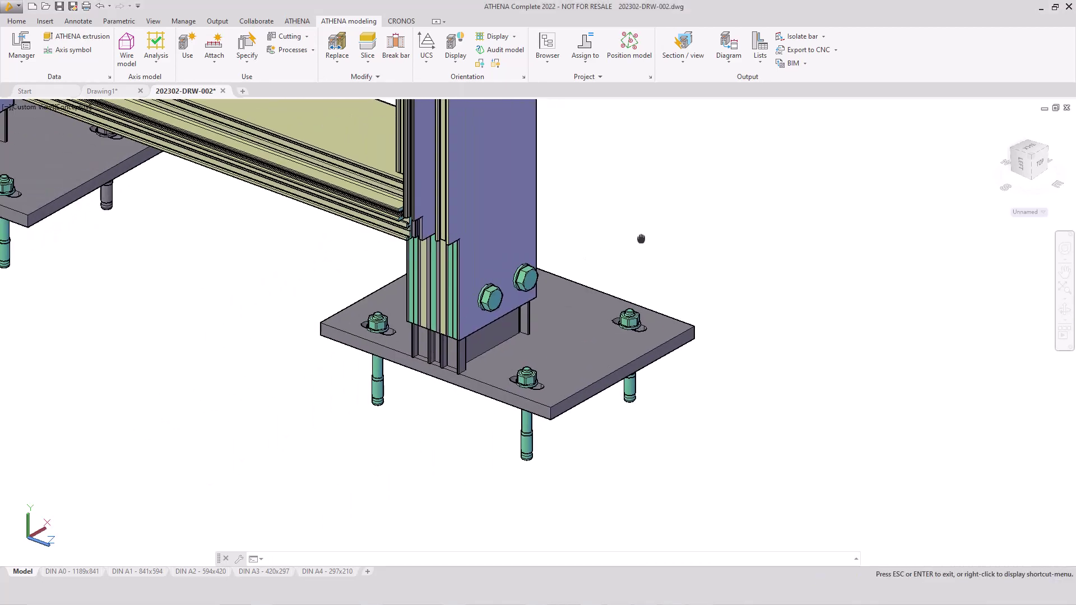
{"action": "scroll", "coordinate": [643, 260], "scroll_direction": "up", "scroll_amount": 2}
{"action": "key", "text": "ctrl+a"}
{"action": "middle_click_drag", "start_coordinate": [492, 289], "coordinate": [487, 321]}
{"action": "left_click", "coordinate": [524, 77]}
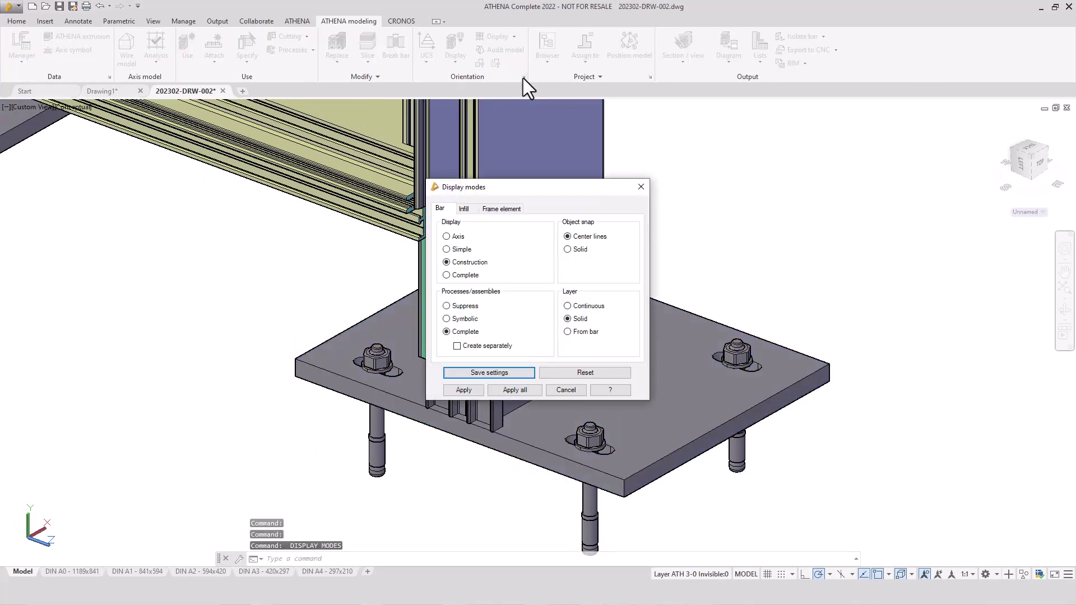
{"action": "left_click", "coordinate": [456, 275]}
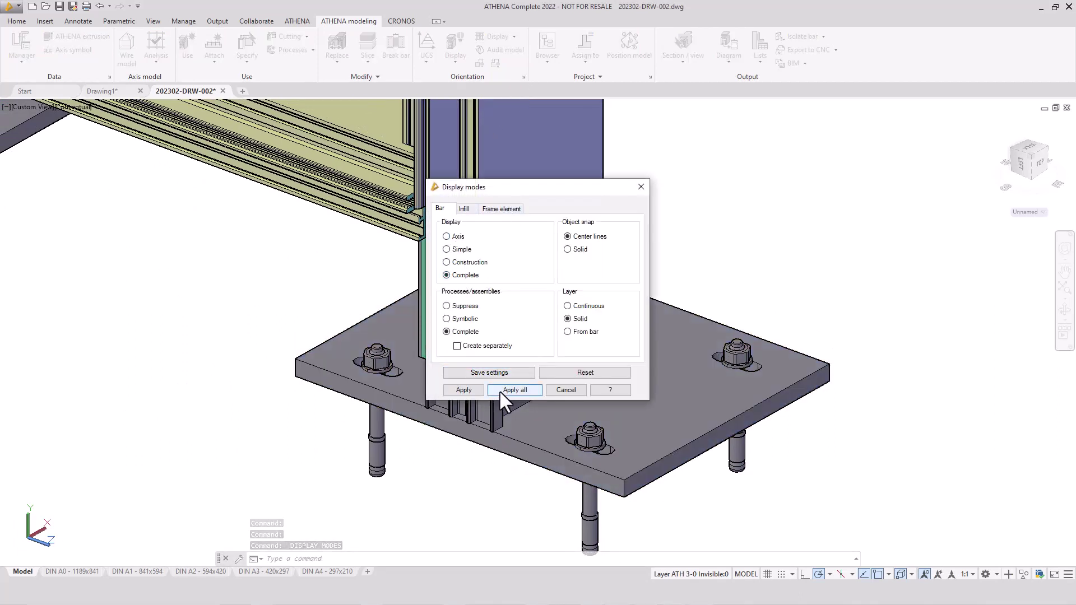
{"action": "left_click", "coordinate": [473, 389]}
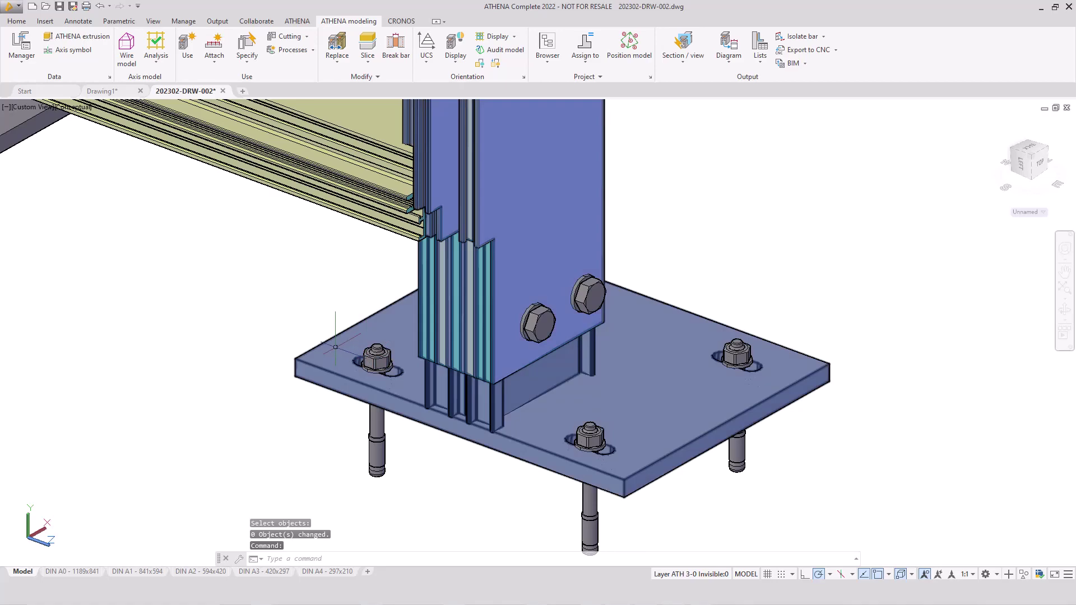
Examine the mullion footer assembly from above and from the underside of its plate, and clear the selection
{"action": "middle_click_drag", "start_coordinate": [341, 314], "coordinate": [1059, 297], "text": "shift"}
{"action": "left_click", "coordinate": [493, 233]}
{"action": "middle_click_drag", "start_coordinate": [501, 233], "coordinate": [538, 100], "text": "shift"}
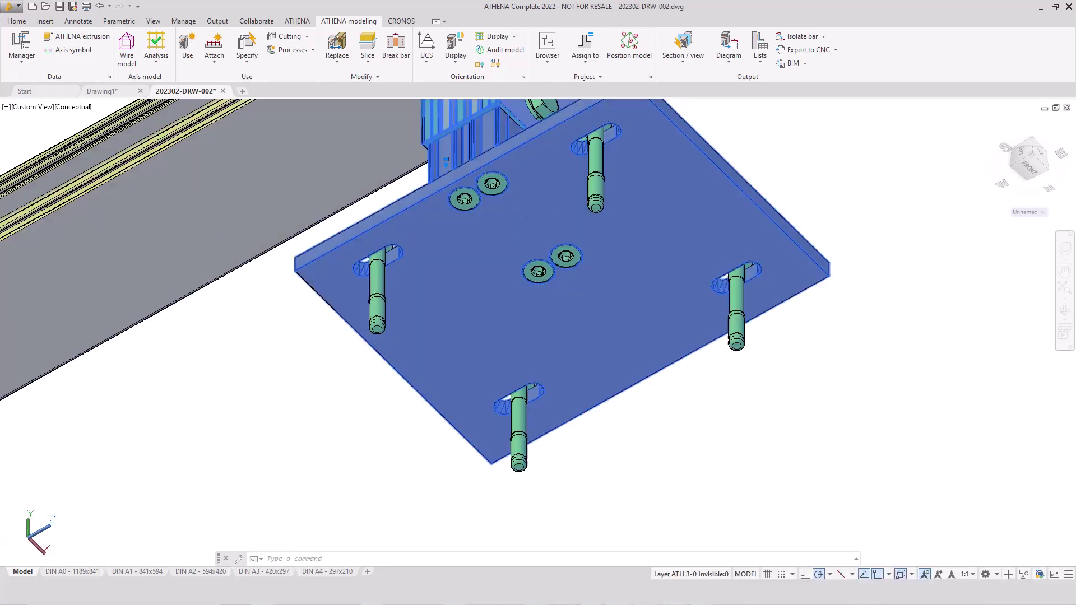
{"action": "middle_click_drag", "start_coordinate": [528, 235], "coordinate": [512, 399], "text": "shift"}
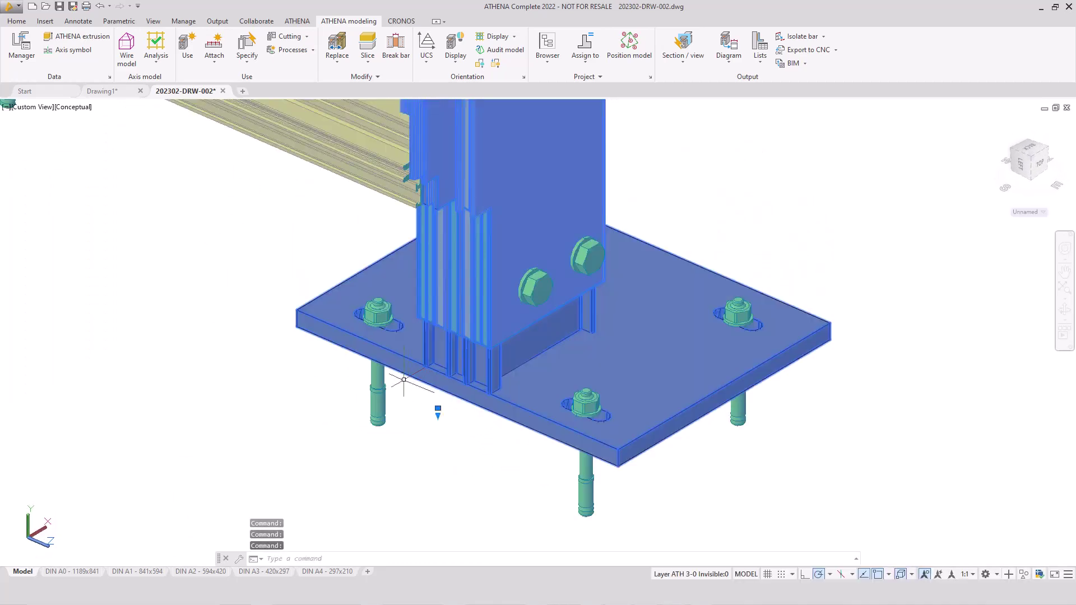
{"action": "scroll", "coordinate": [432, 403], "scroll_direction": "down", "scroll_amount": 4}
{"action": "left_click", "coordinate": [419, 390]}
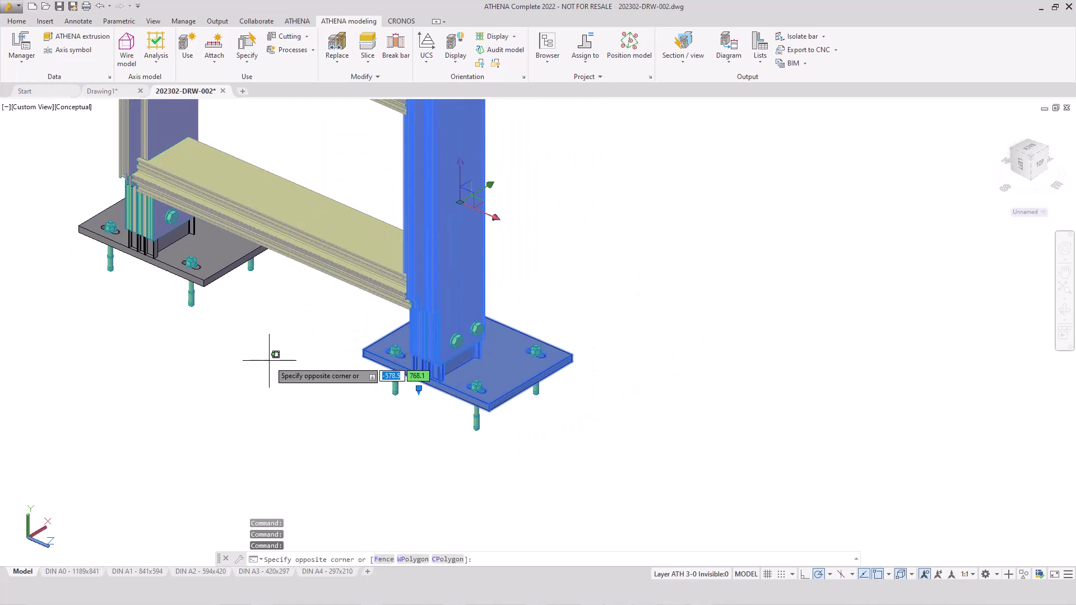
{"action": "key", "text": "Escape"}
{"action": "key", "text": "Escape"}
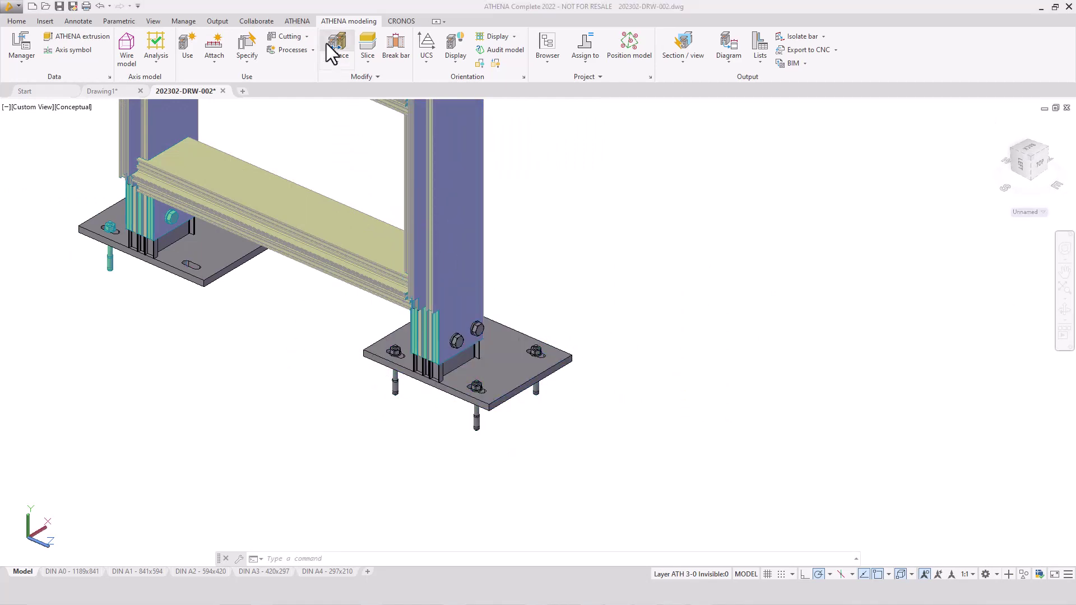
Open the Project Browser and dock it beside the drawing area
{"action": "left_click", "coordinate": [299, 23]}
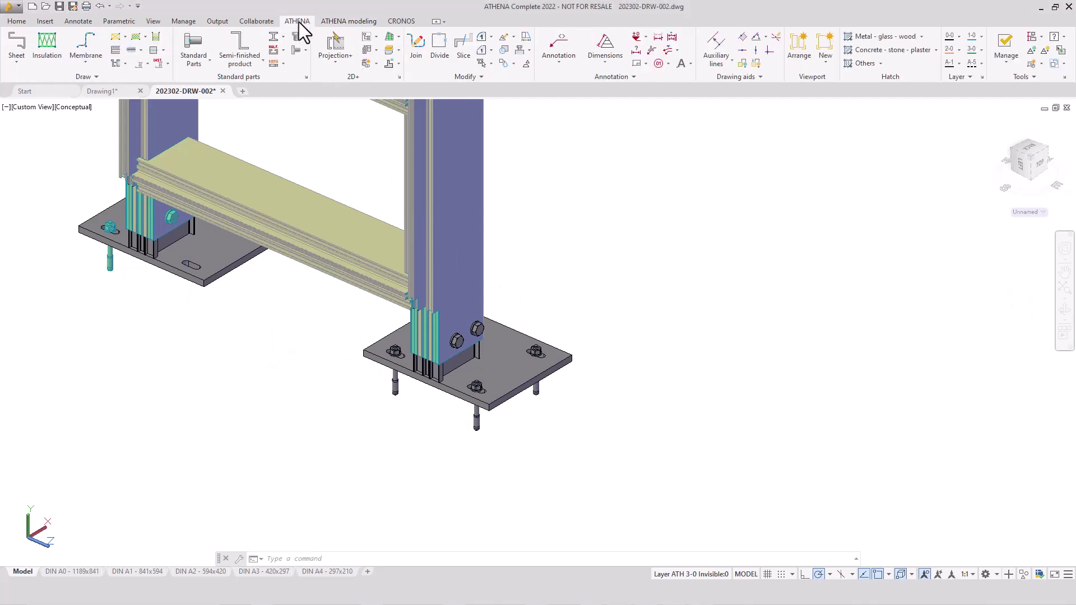
{"action": "left_click", "coordinate": [368, 42]}
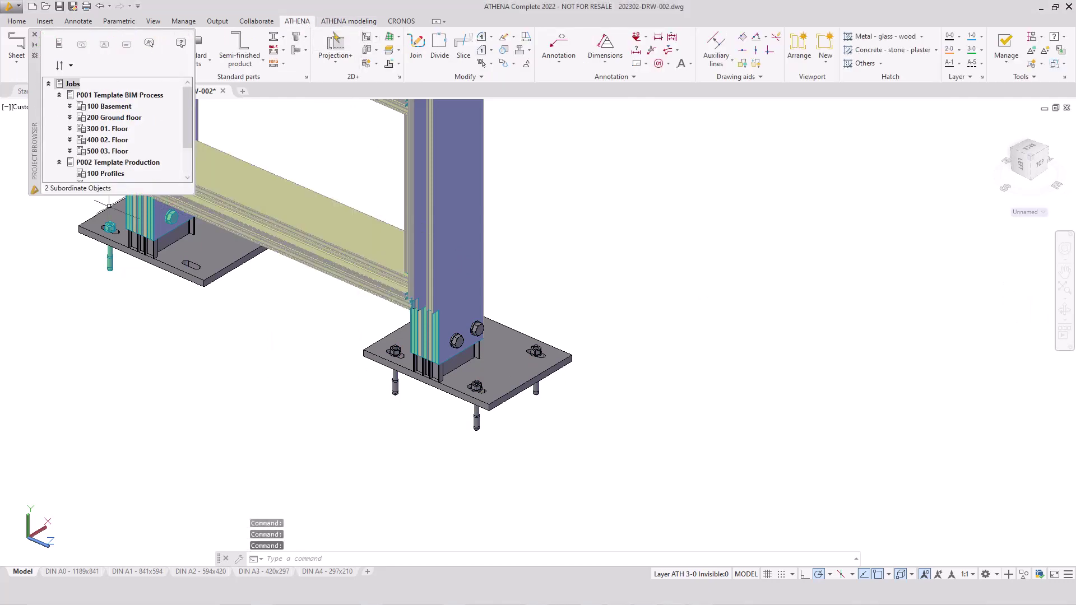
{"action": "left_click_drag", "start_coordinate": [42, 143], "coordinate": [10, 308]}
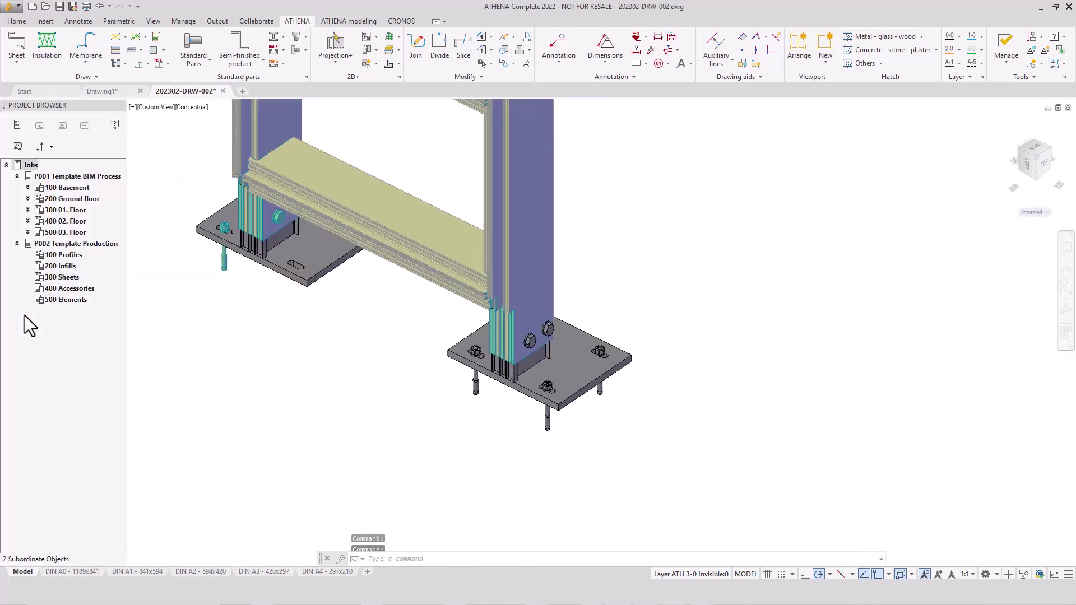
Add both 105 mm mullions as new positions to partial job 100 Profiles of P002 Template Production
{"action": "right_click", "coordinate": [58, 257]}
{"action": "left_click", "coordinate": [120, 317]}
{"action": "left_click", "coordinate": [206, 220]}
{"action": "left_click", "coordinate": [508, 294]}
{"action": "key", "text": "Return"}
Create an assembly parts list for 100 Profiles by number of articles and place it in the drawing beside the model
{"action": "right_click", "coordinate": [50, 255]}
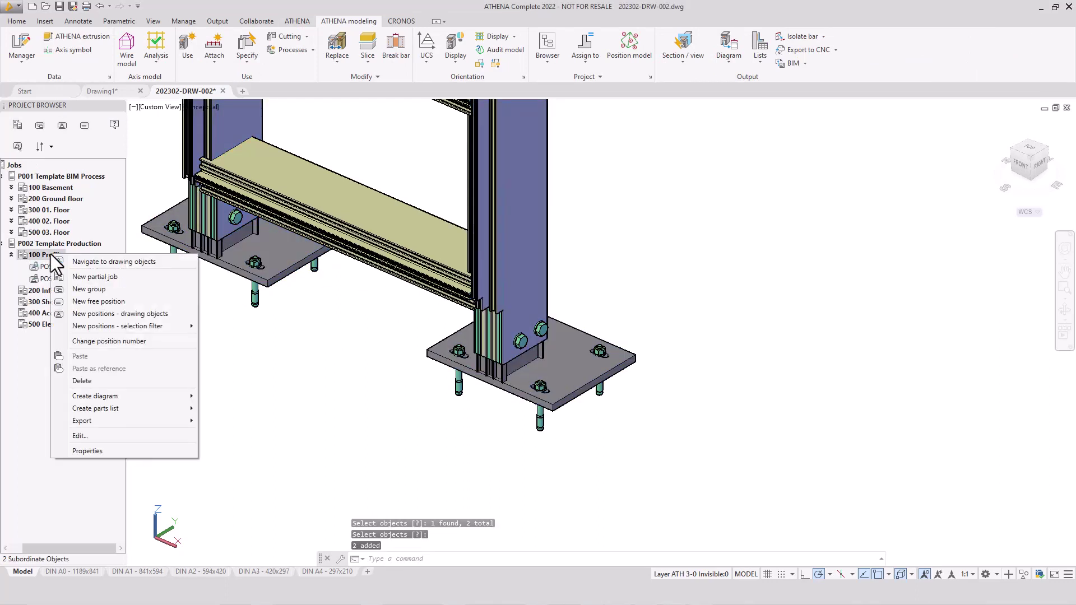
{"action": "mouse_move", "coordinate": [106, 408]}
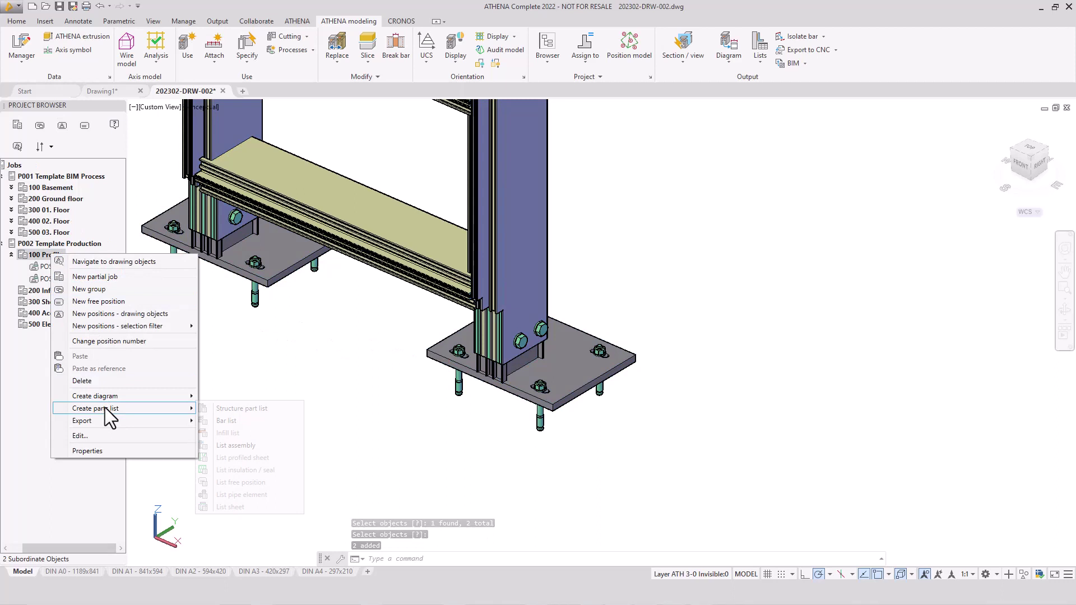
{"action": "left_click", "coordinate": [232, 445]}
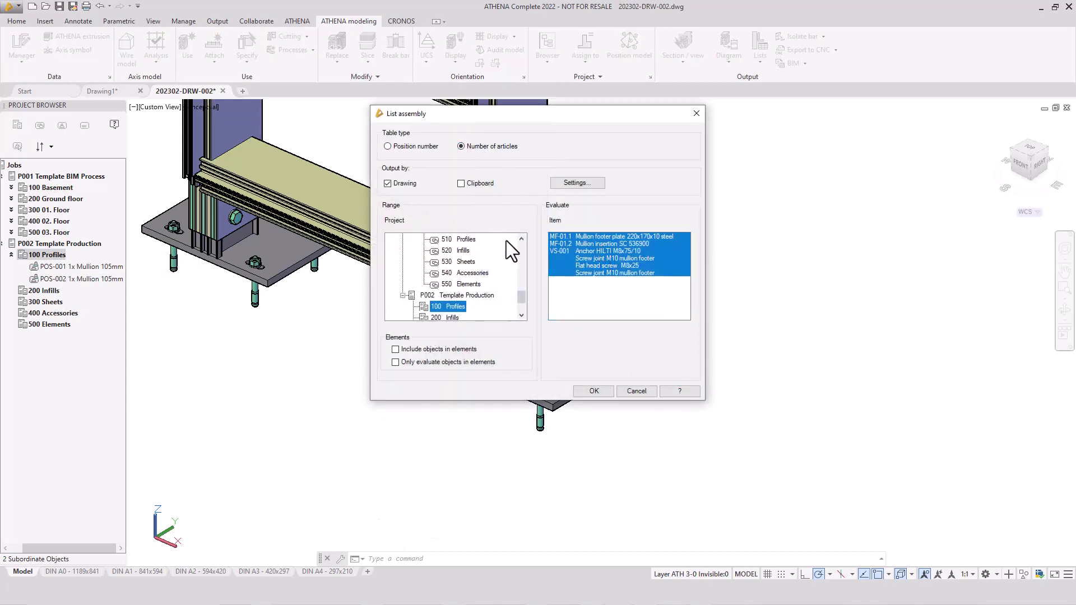
{"action": "left_click", "coordinate": [596, 392]}
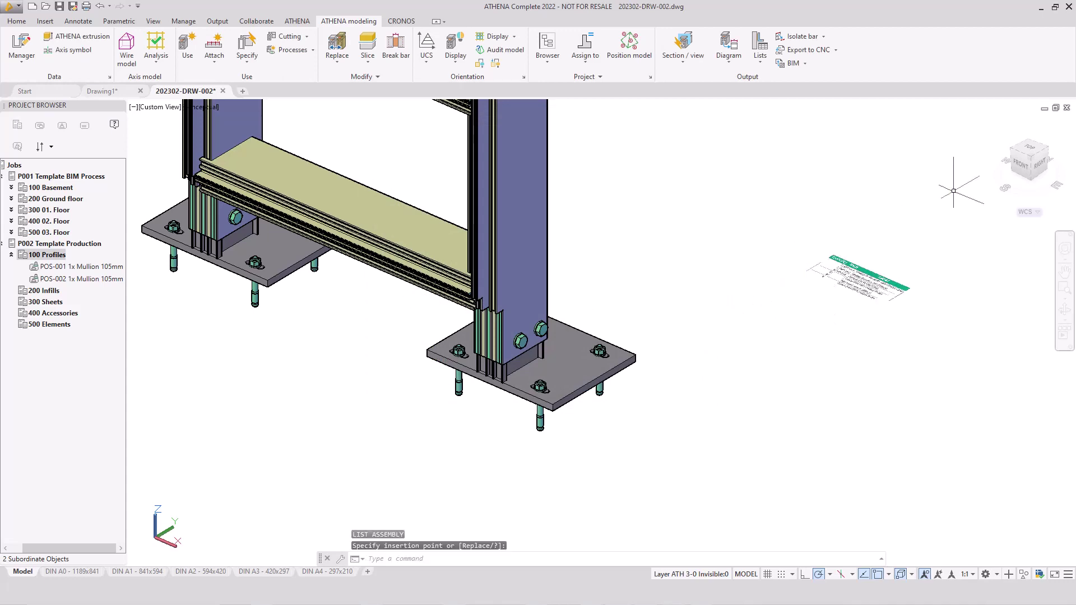
Switch the viewport to the Top view with the 2D Wireframe visual style
{"action": "left_click", "coordinate": [1030, 156]}
{"action": "left_click", "coordinate": [596, 171]}
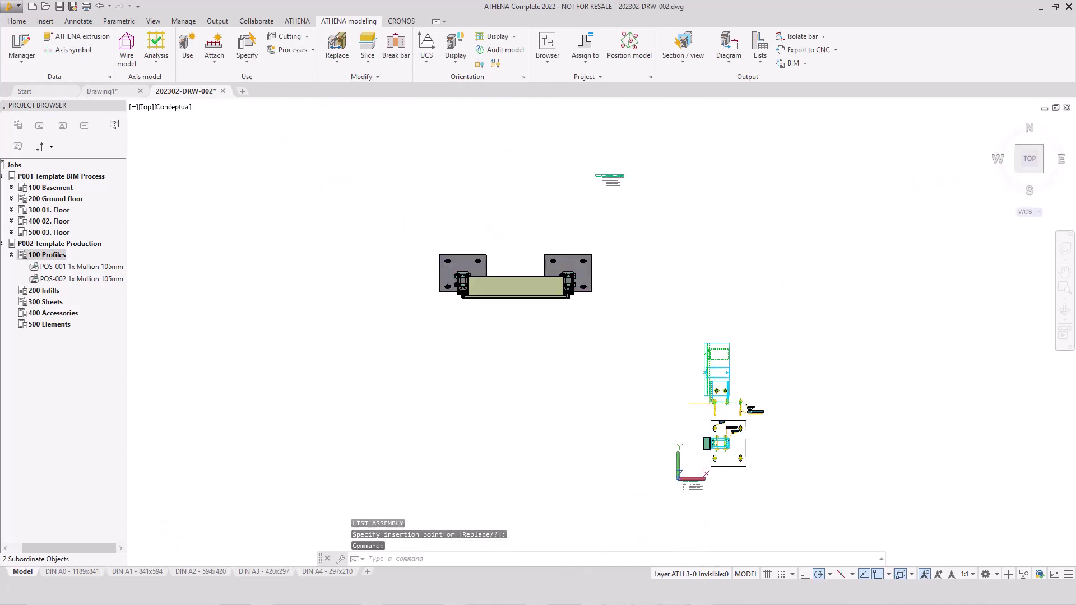
{"action": "left_click", "coordinate": [183, 111]}
{"action": "left_click", "coordinate": [201, 131]}
Zoom to the inserted assembly parts list and read its quantities, items and labels
{"action": "left_click", "coordinate": [1065, 288]}
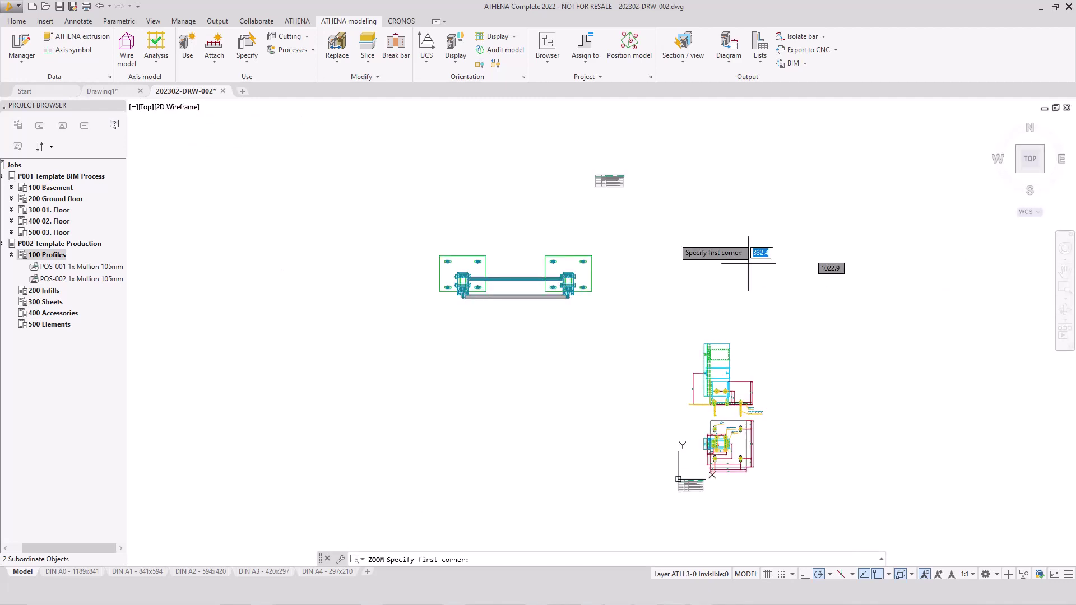
{"action": "left_click", "coordinate": [592, 172]}
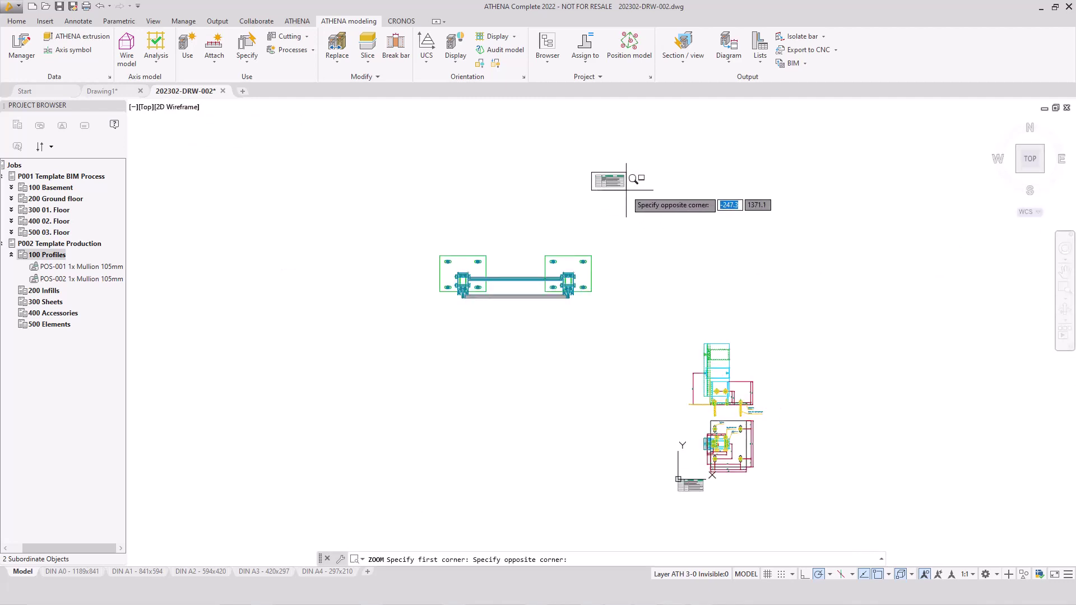
{"action": "left_click", "coordinate": [629, 188]}
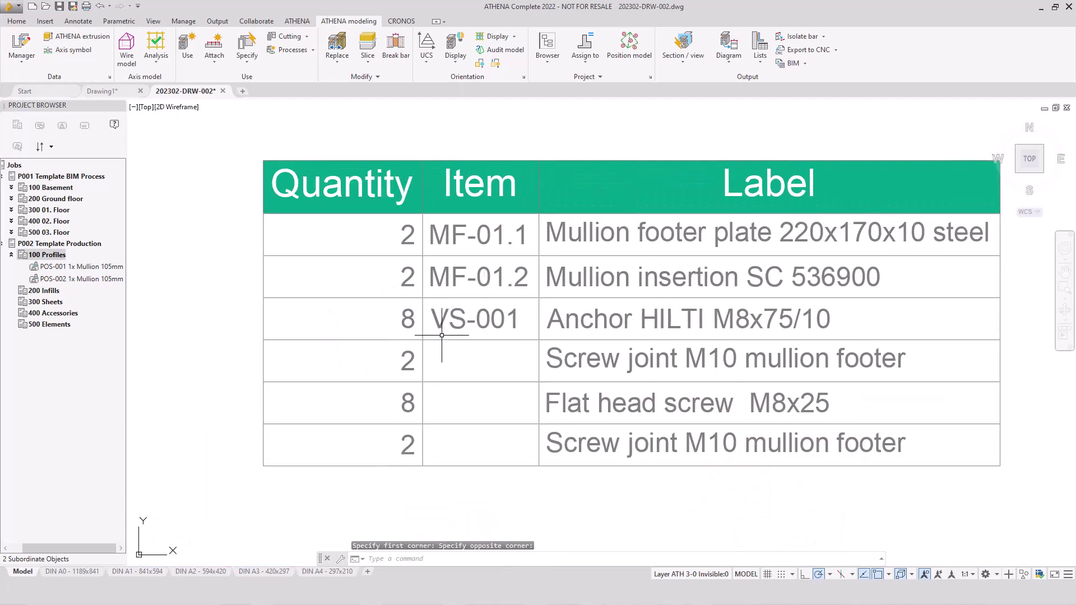
{"action": "left_click", "coordinate": [408, 311]}
{"action": "key", "text": "Escape"}
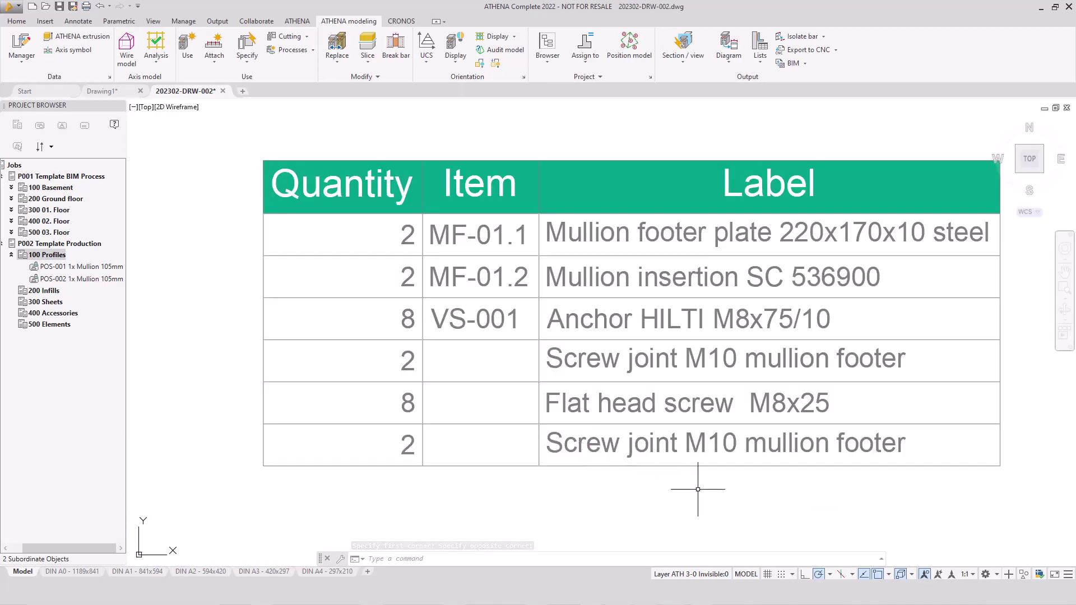
{"action": "middle_click_drag", "start_coordinate": [698, 489], "coordinate": [676, 487]}
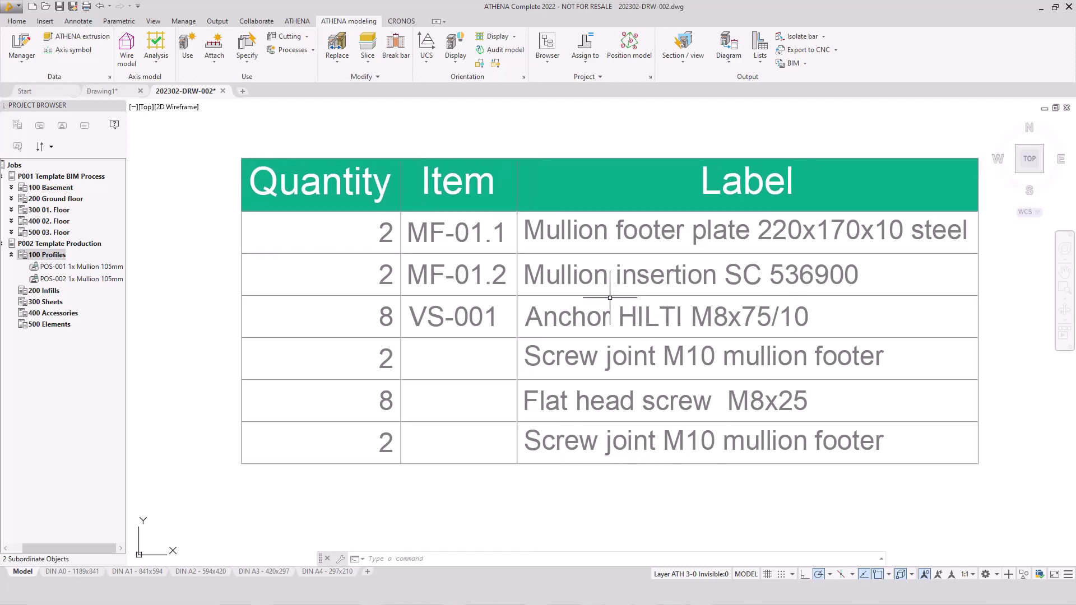
Set the drawing's annotation scale to 1:2
{"action": "scroll", "coordinate": [596, 298], "scroll_direction": "down", "scroll_amount": 2}
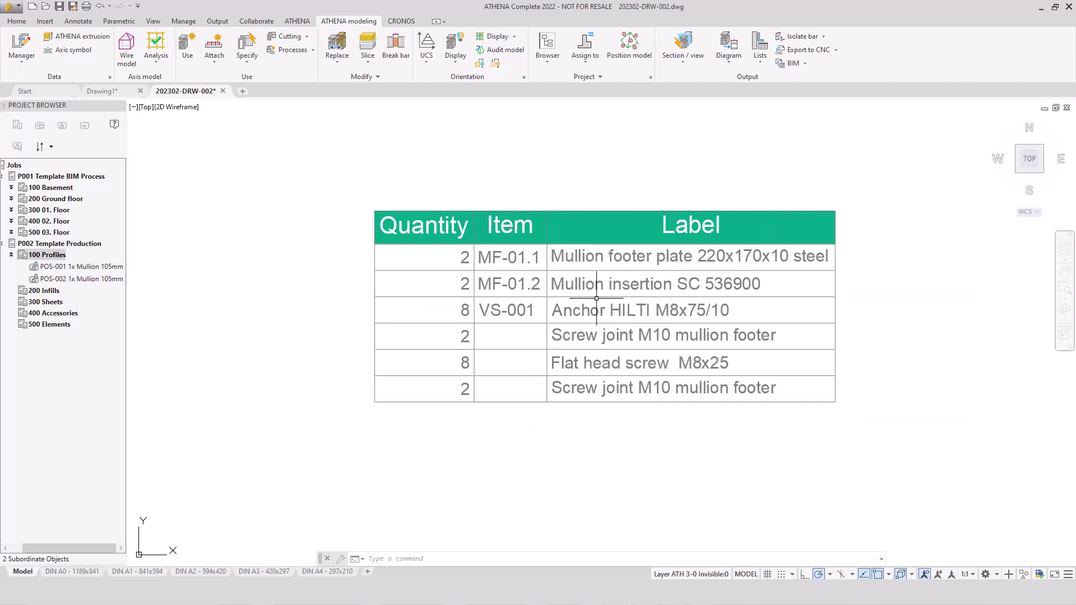
{"action": "scroll", "coordinate": [596, 298], "scroll_direction": "down", "scroll_amount": 2}
{"action": "scroll", "coordinate": [525, 300], "scroll_direction": "down", "scroll_amount": 2}
{"action": "middle_click_drag", "start_coordinate": [840, 295], "coordinate": [591, 269]}
{"action": "scroll", "coordinate": [492, 295], "scroll_direction": "down", "scroll_amount": 2}
{"action": "scroll", "coordinate": [493, 295], "scroll_direction": "down", "scroll_amount": 2}
{"action": "middle_click_drag", "start_coordinate": [523, 294], "coordinate": [449, 286]}
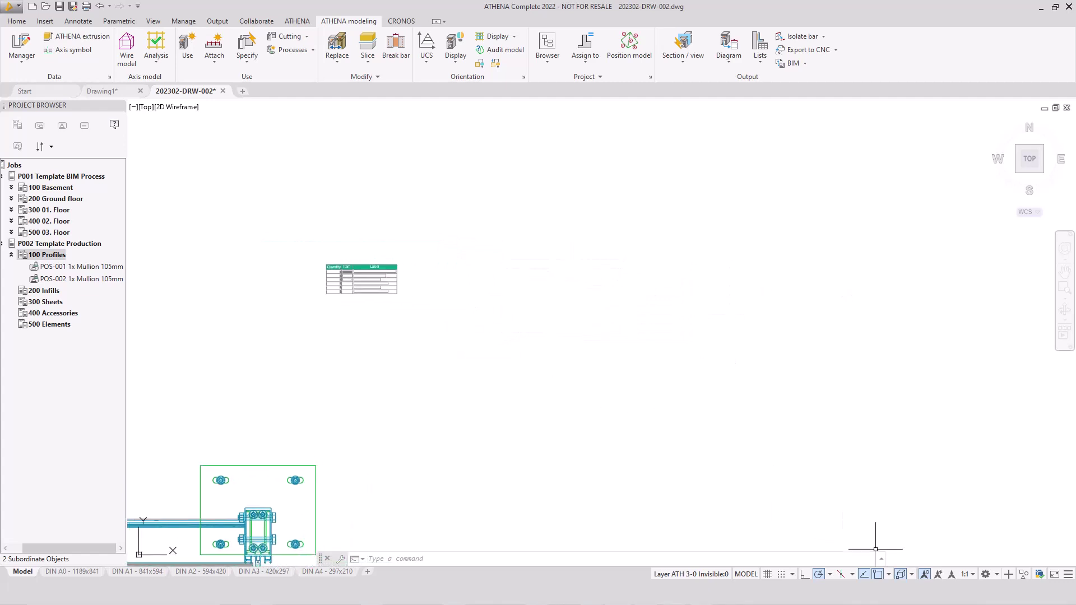
{"action": "left_click", "coordinate": [970, 575]}
{"action": "left_click", "coordinate": [961, 313]}
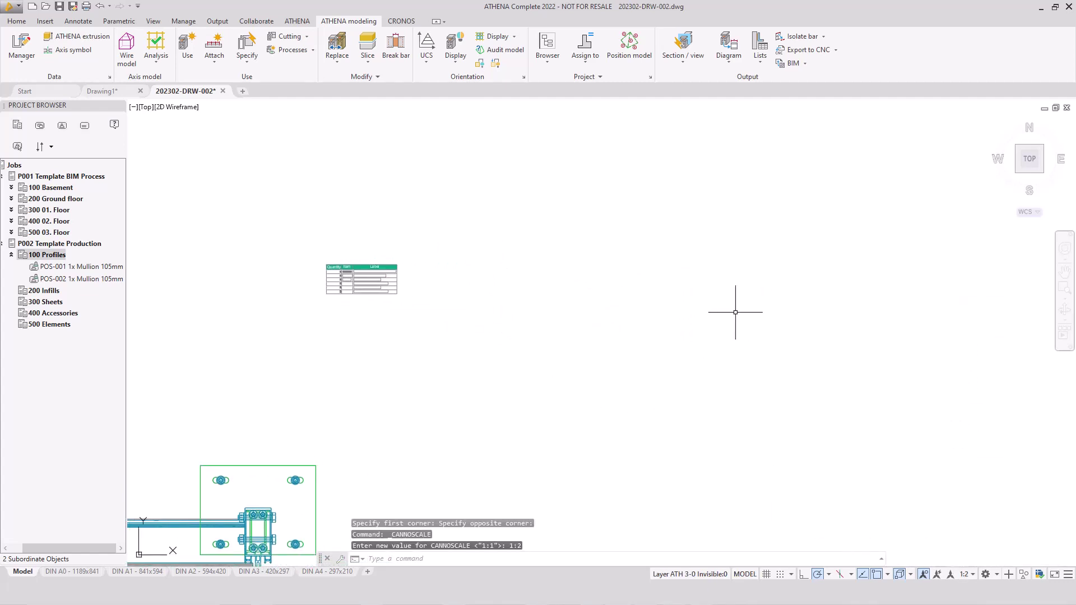
Create a bar diagram of mullion position POS-002 with the label on and dimensions off, and place it in the free area beside the parts list
{"action": "right_click", "coordinate": [42, 256]}
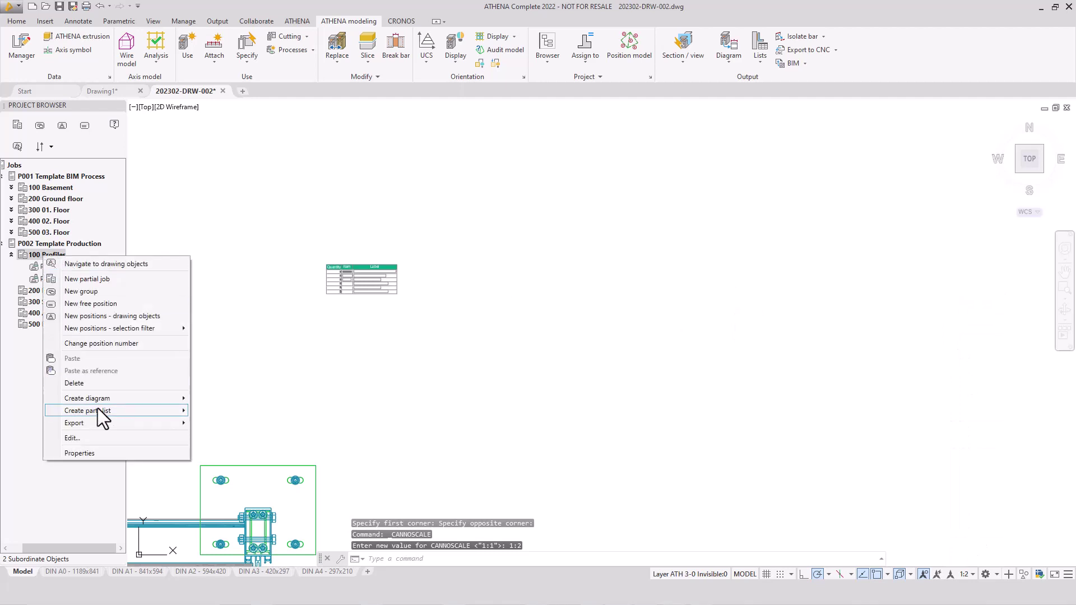
{"action": "mouse_move", "coordinate": [99, 399]}
{"action": "left_click", "coordinate": [228, 399]}
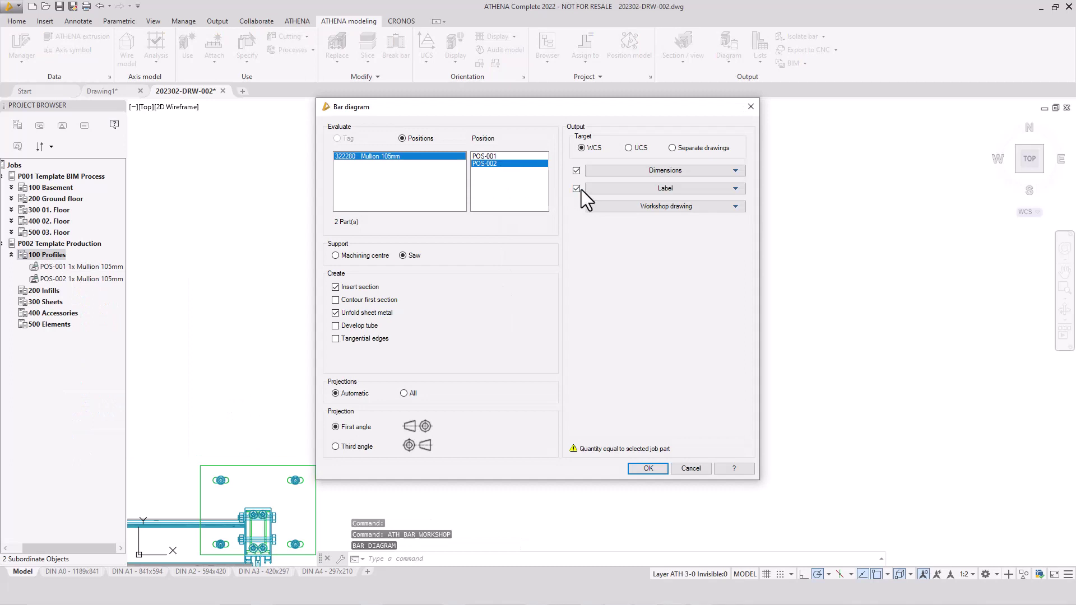
{"action": "left_click", "coordinate": [576, 171]}
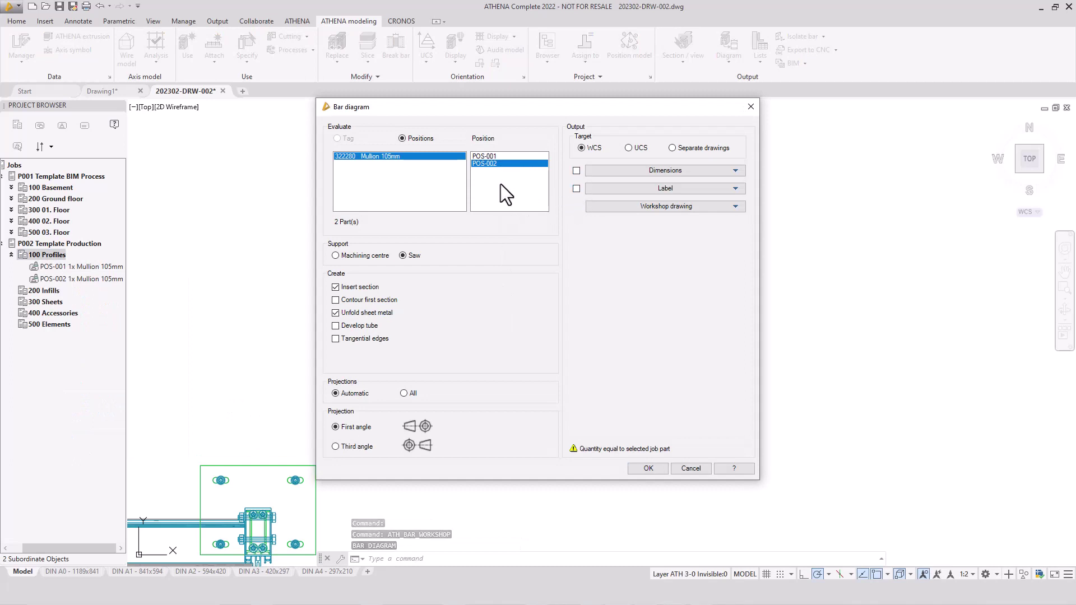
{"action": "left_click", "coordinate": [577, 188]}
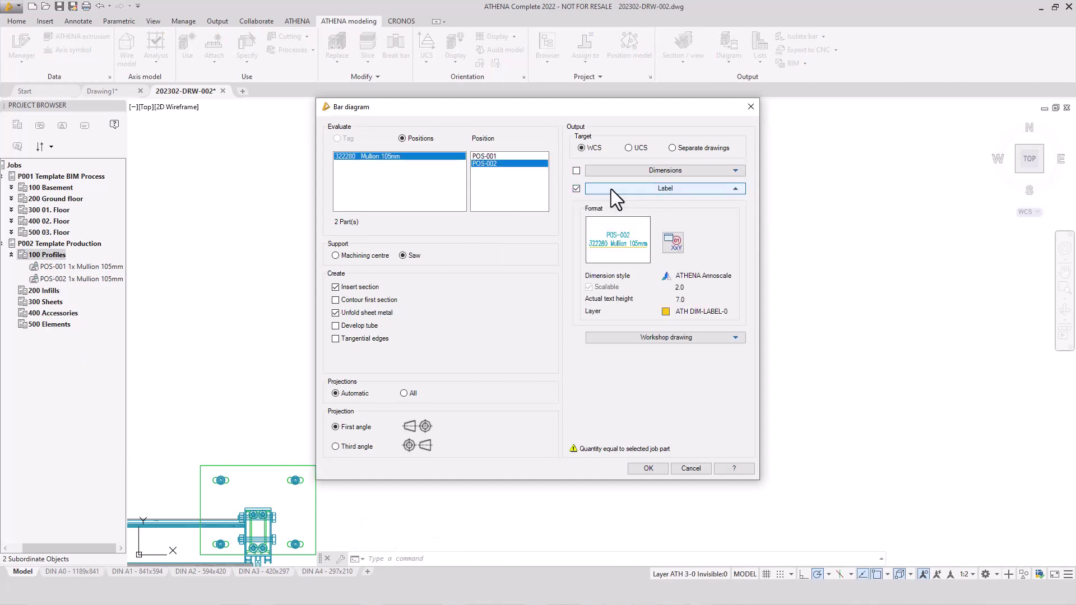
{"action": "left_click", "coordinate": [611, 190]}
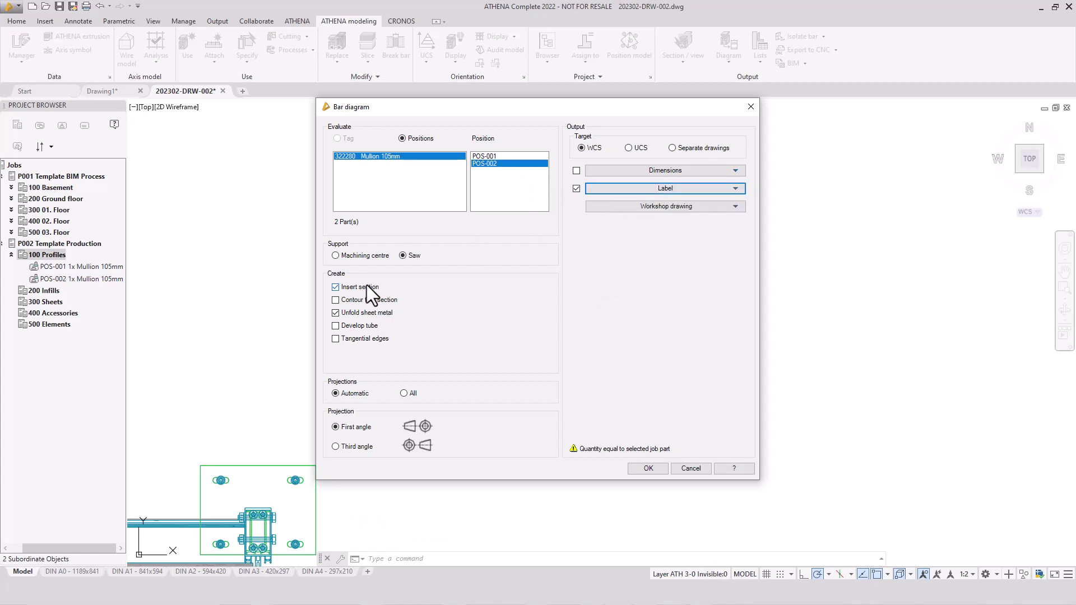
{"action": "left_click", "coordinate": [647, 468]}
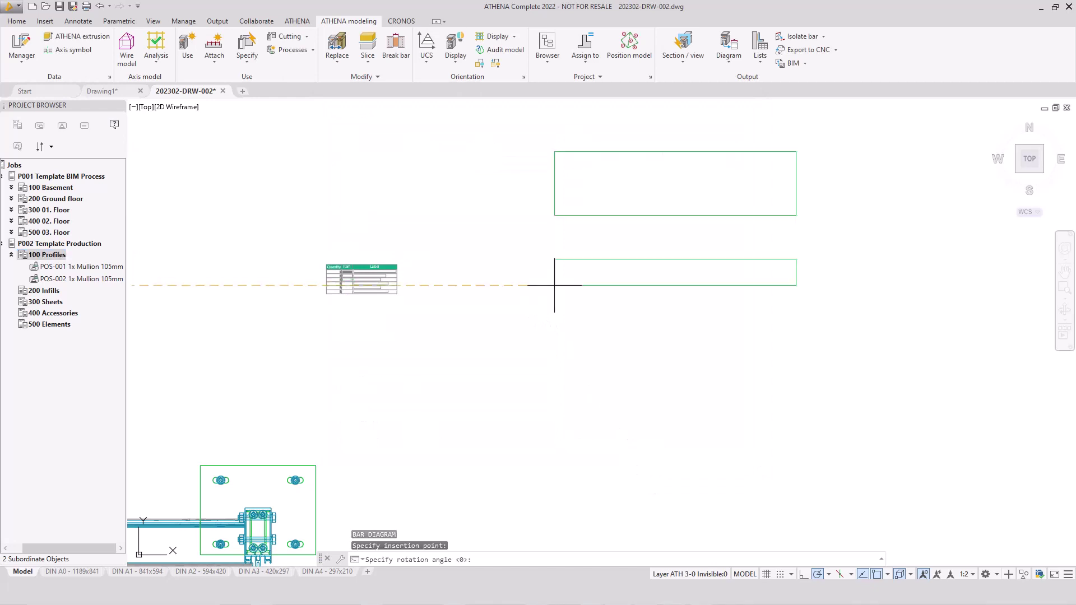
{"action": "left_click", "coordinate": [555, 286]}
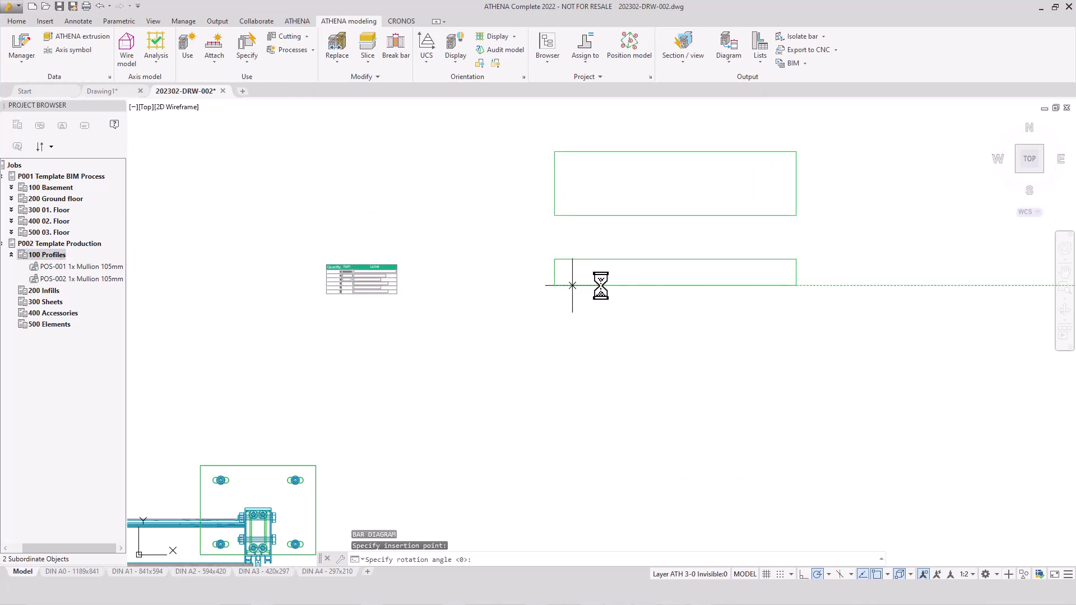
Move the mullion's side view in the bar diagram about 90 mm straight up, away from the front view
{"action": "left_click", "coordinate": [616, 230]}
{"action": "left_click", "coordinate": [563, 190]}
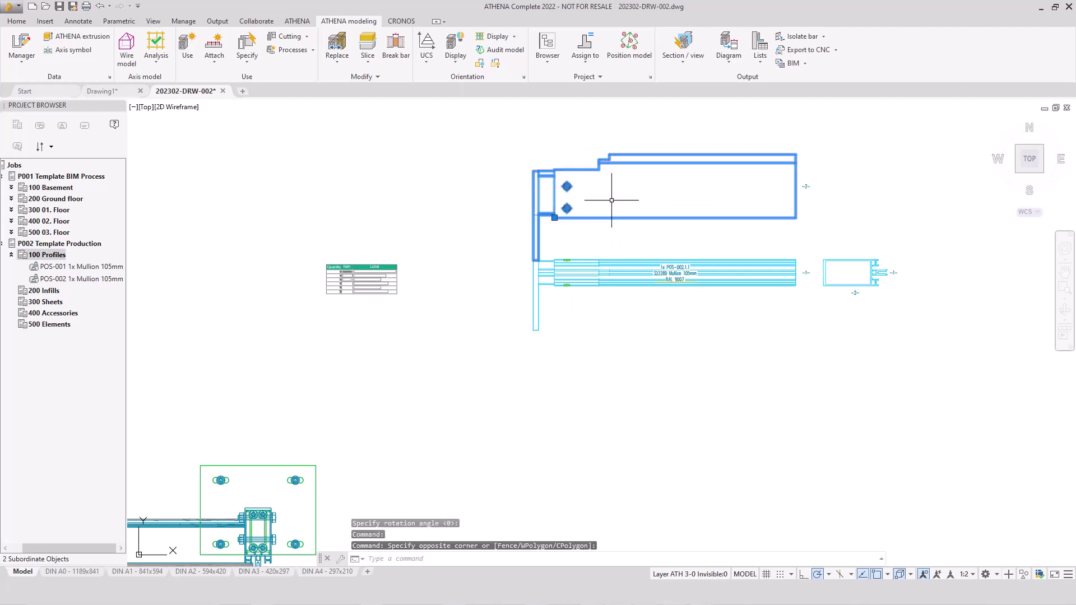
{"action": "right_click", "coordinate": [613, 201]}
{"action": "left_click", "coordinate": [653, 336]}
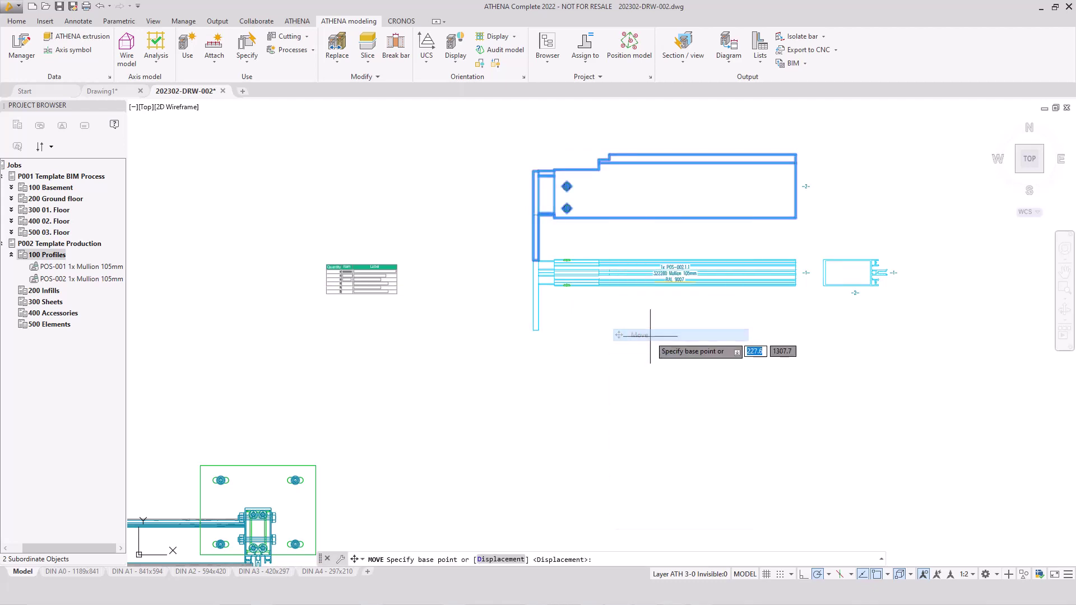
{"action": "left_click", "coordinate": [636, 244]}
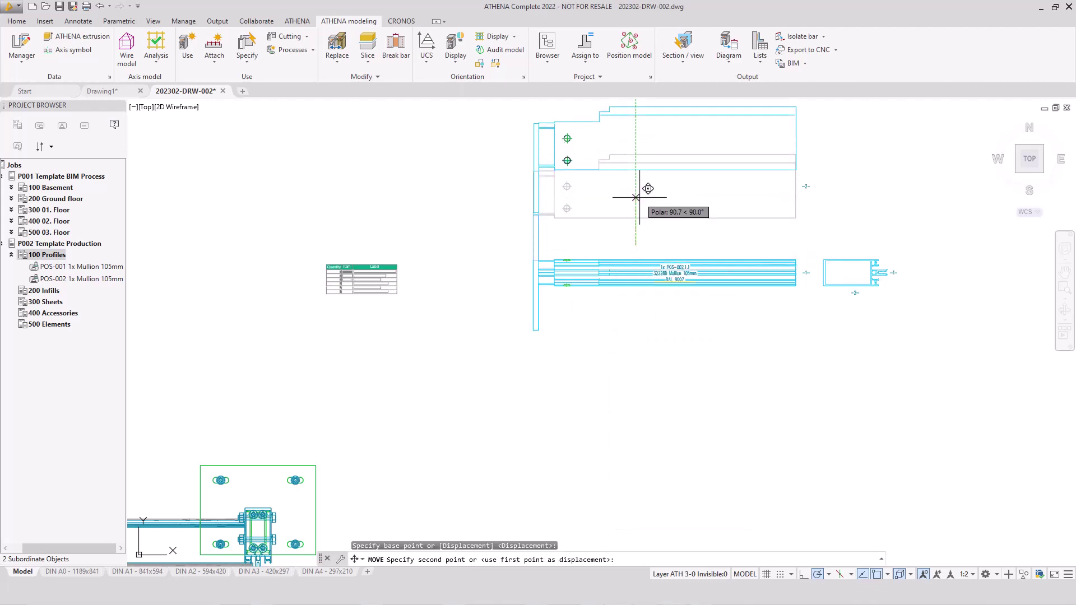
{"action": "left_click", "coordinate": [639, 197]}
{"action": "scroll", "coordinate": [578, 235], "scroll_direction": "up", "scroll_amount": 3}
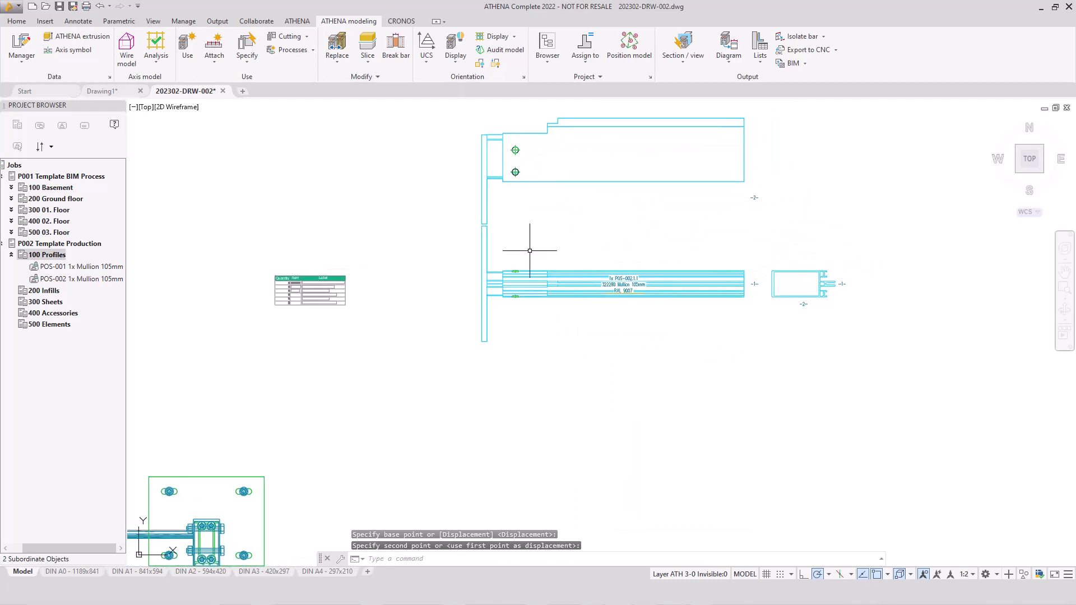
Examine the mullion bar diagram's front, side and end views, including the position label and the bolt holes at the footer end
{"action": "middle_click_drag", "start_coordinate": [576, 233], "coordinate": [582, 324]}
{"action": "scroll", "coordinate": [545, 280], "scroll_direction": "down", "scroll_amount": 3}
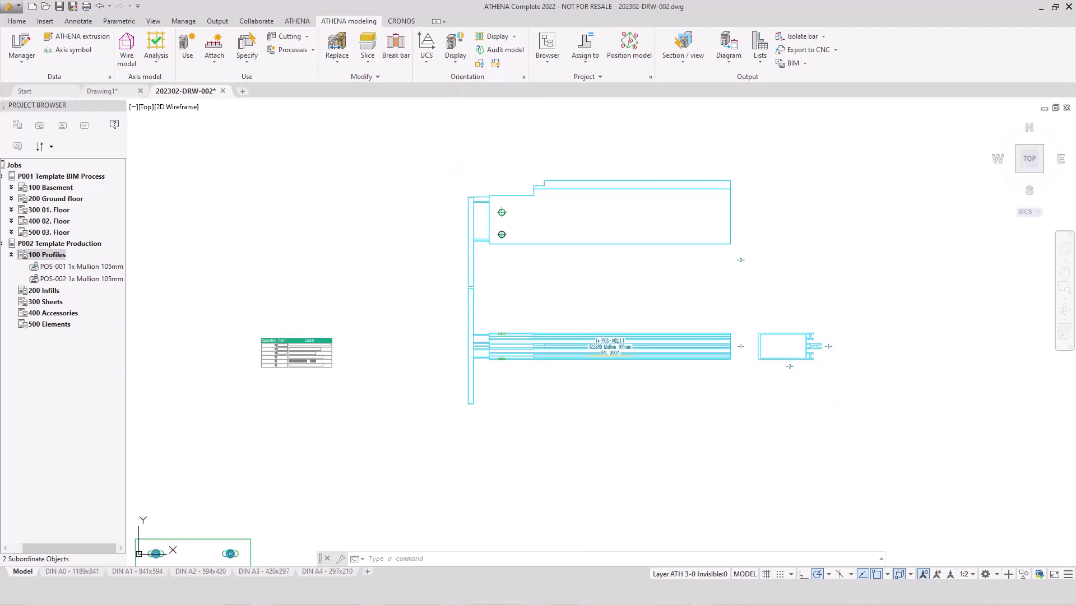
{"action": "middle_click_drag", "start_coordinate": [378, 274], "coordinate": [387, 270]}
{"action": "scroll", "coordinate": [508, 334], "scroll_direction": "up", "scroll_amount": 6}
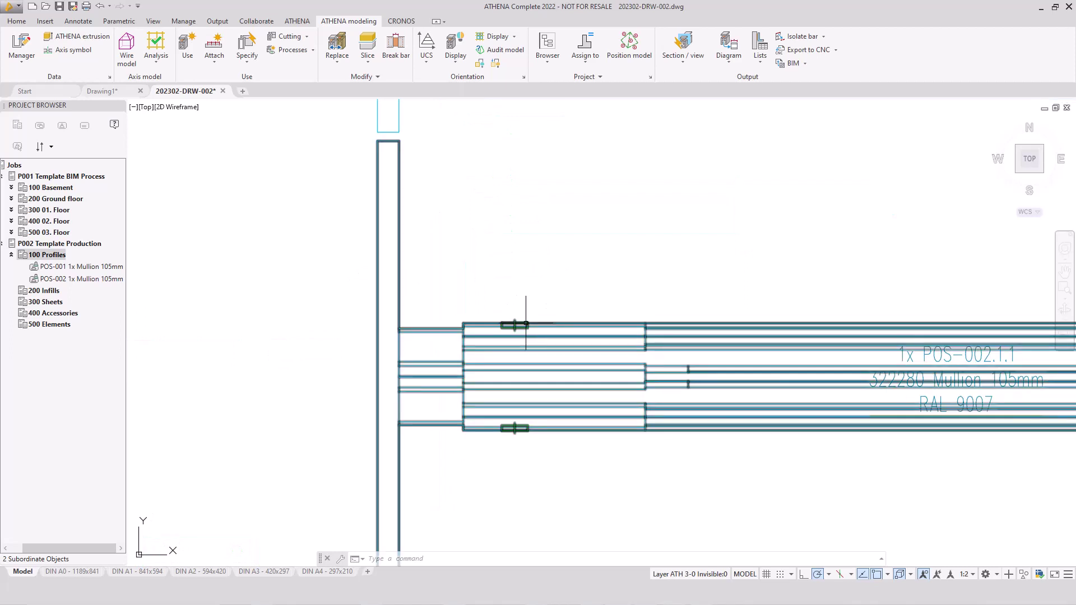
{"action": "scroll", "coordinate": [480, 283], "scroll_direction": "down", "scroll_amount": 5}
{"action": "mouse_move", "coordinate": [359, 289]}
{"action": "middle_mouse_down"}
{"action": "mouse_move", "coordinate": [376, 322]}
{"action": "mouse_move", "coordinate": [415, 344]}
{"action": "middle_mouse_up"}
Review the export formats offered for the 100 Profiles job without starting an export
{"action": "right_click", "coordinate": [42, 257]}
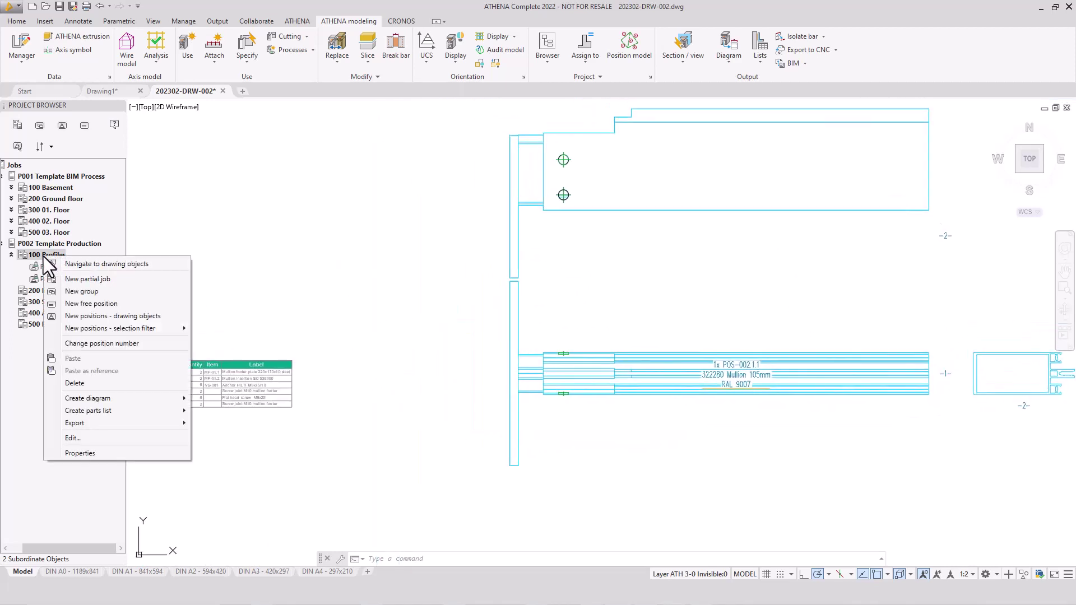
{"action": "mouse_move", "coordinate": [93, 423]}
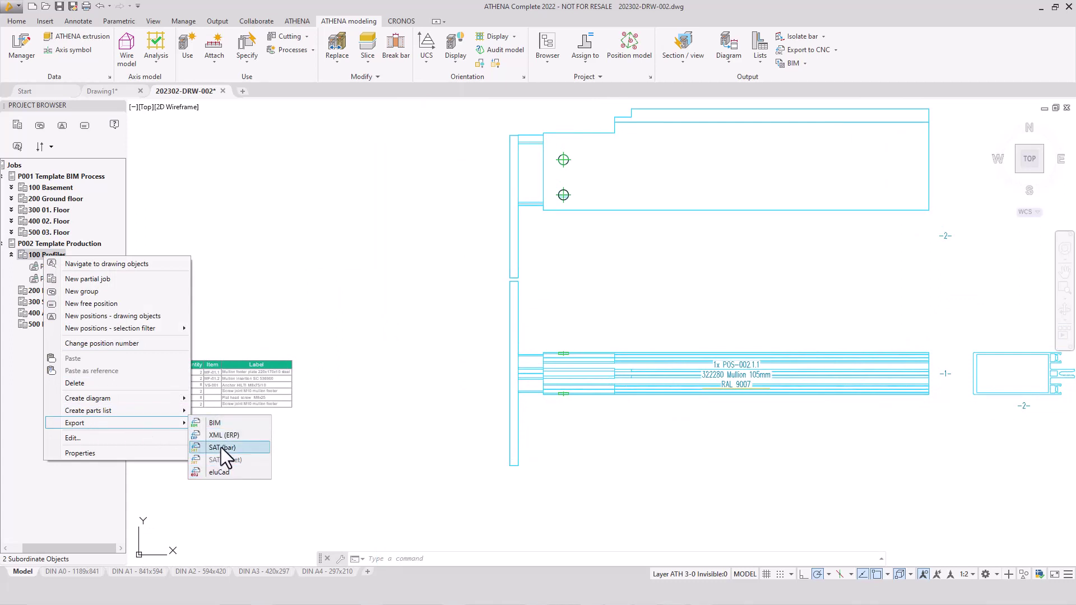
{"action": "left_click", "coordinate": [292, 295]}
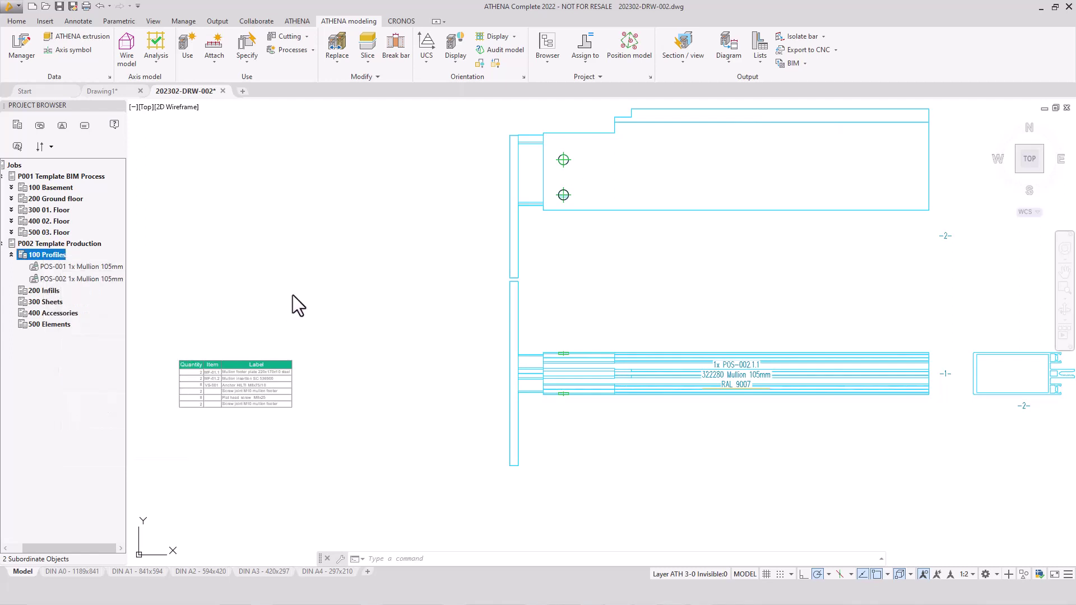
Show the model in the Conceptual visual style and inspect the mullion footer plate, bolts and anchors in 3D from several angles
{"action": "scroll", "coordinate": [352, 280], "scroll_direction": "down", "scroll_amount": 4}
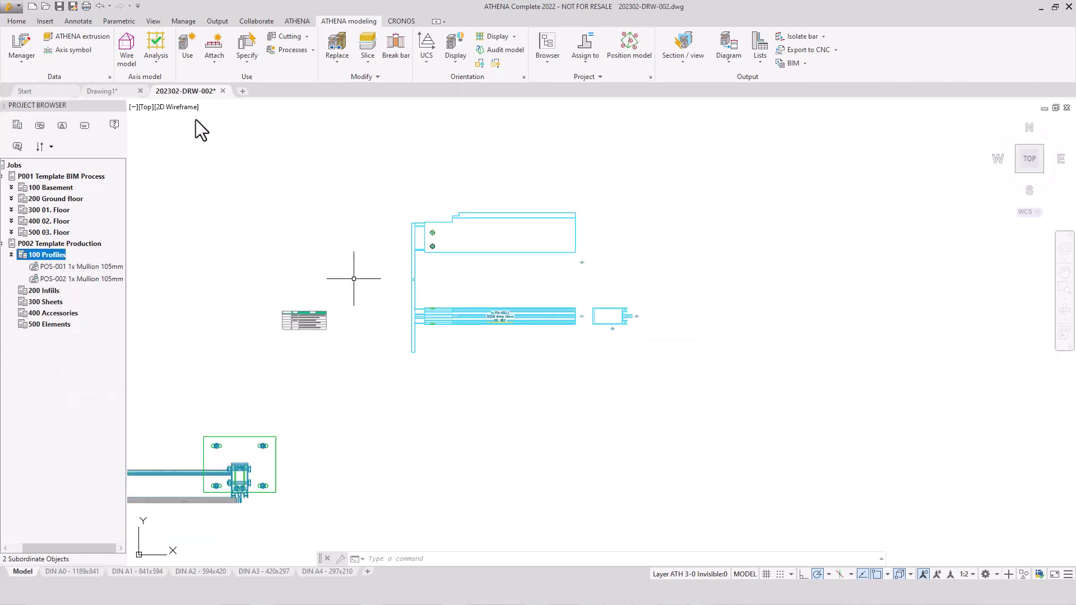
{"action": "left_click", "coordinate": [184, 107]}
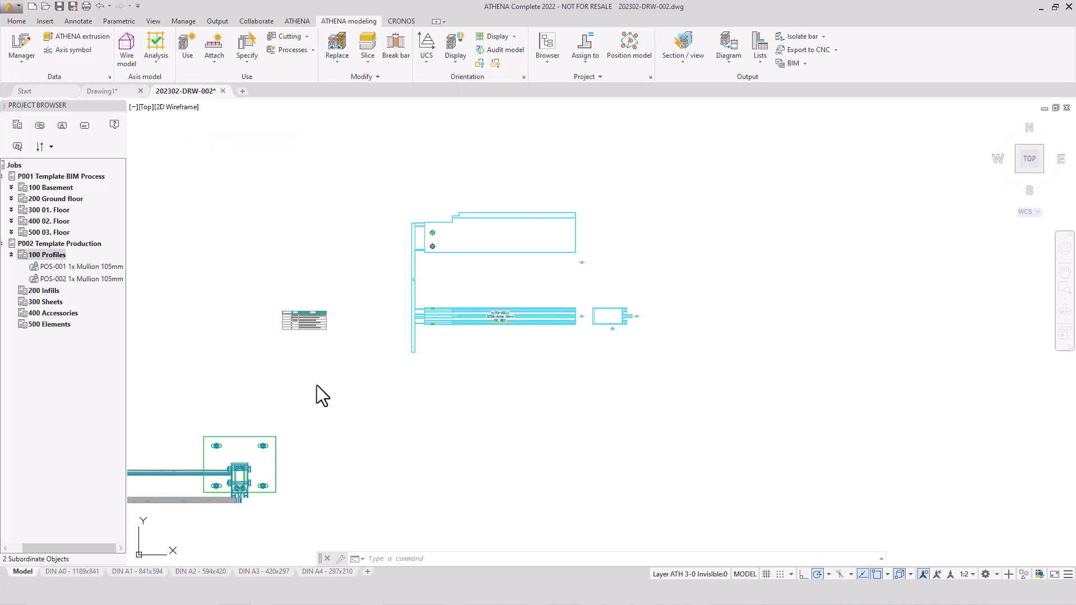
{"action": "middle_click_drag", "start_coordinate": [247, 372], "coordinate": [522, 234]}
{"action": "middle_click_drag", "start_coordinate": [490, 401], "coordinate": [438, 266], "text": "shift"}
{"action": "scroll", "coordinate": [561, 280], "scroll_direction": "up", "scroll_amount": 5}
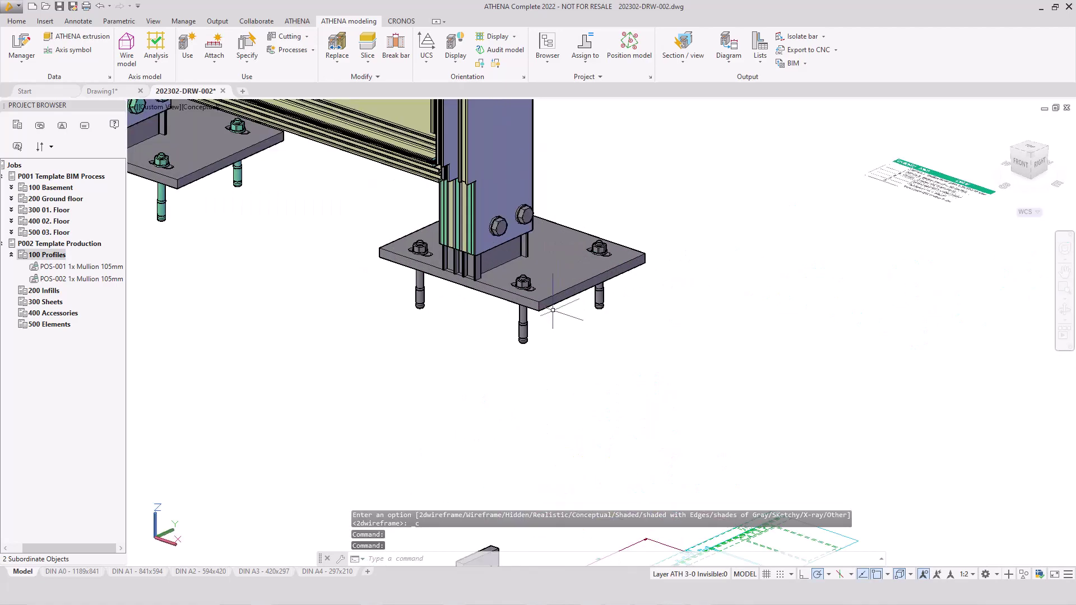
{"action": "middle_click_drag", "start_coordinate": [551, 279], "coordinate": [605, 345], "text": "shift"}
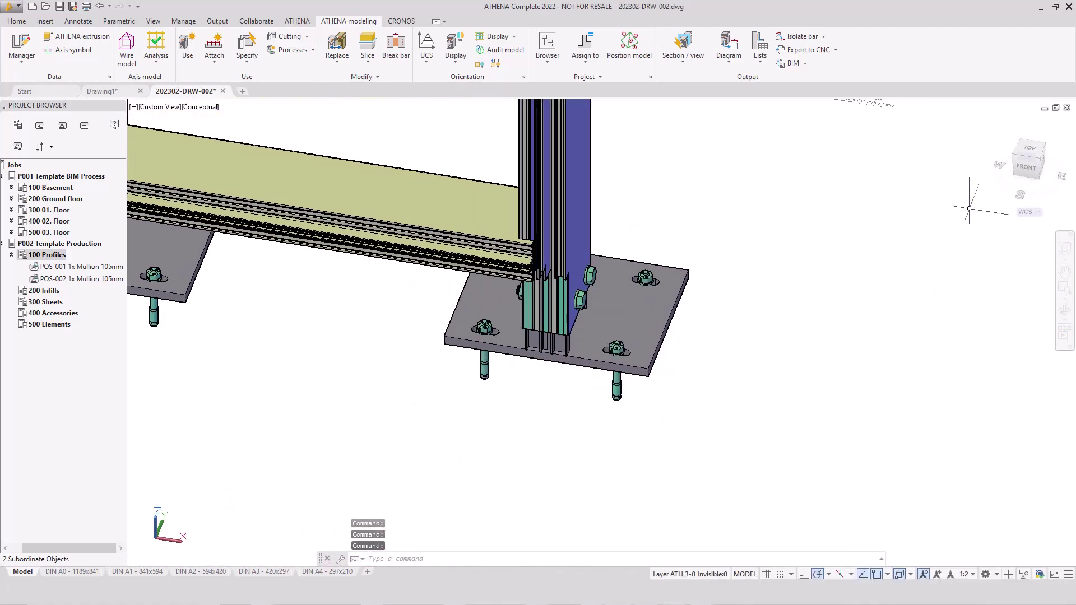
Return to the top view in 2D Wireframe style, framed on the plan detail of the mullion footer plate
{"action": "left_click", "coordinate": [1030, 150]}
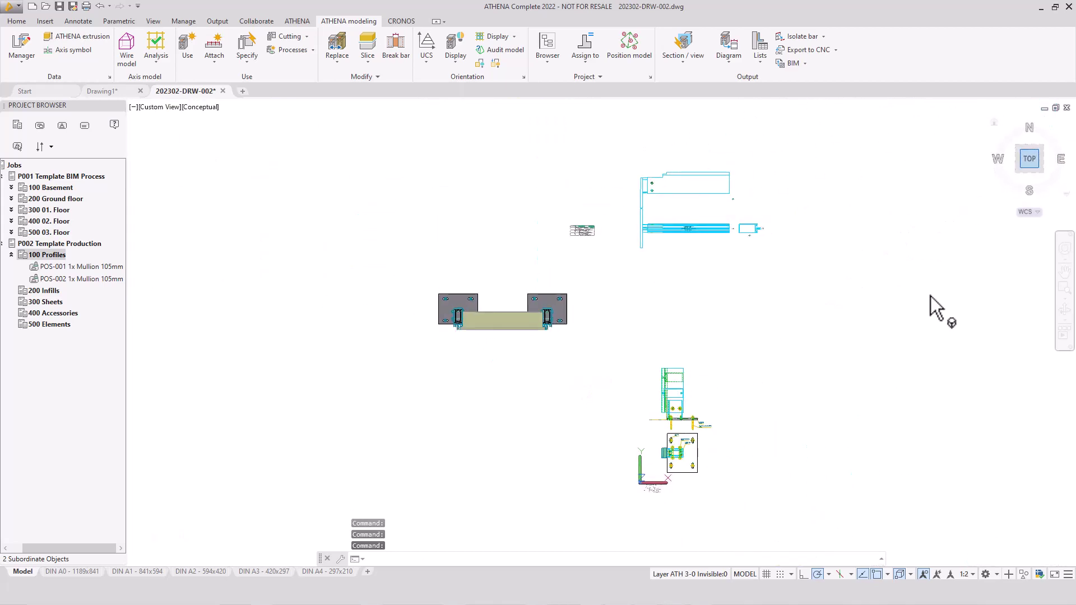
{"action": "left_click", "coordinate": [1066, 291]}
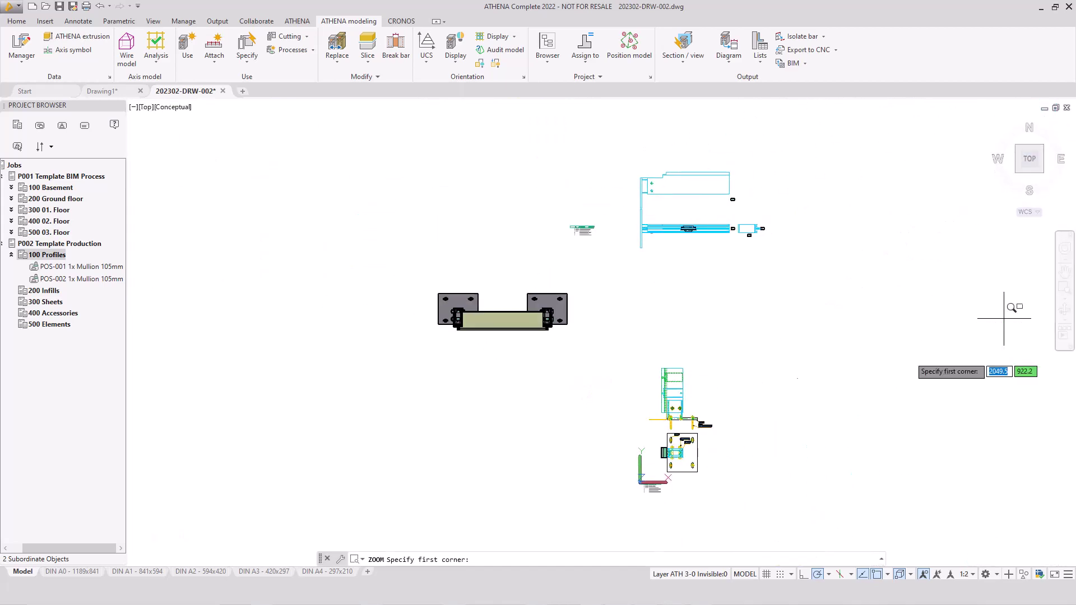
{"action": "left_click", "coordinate": [648, 427]}
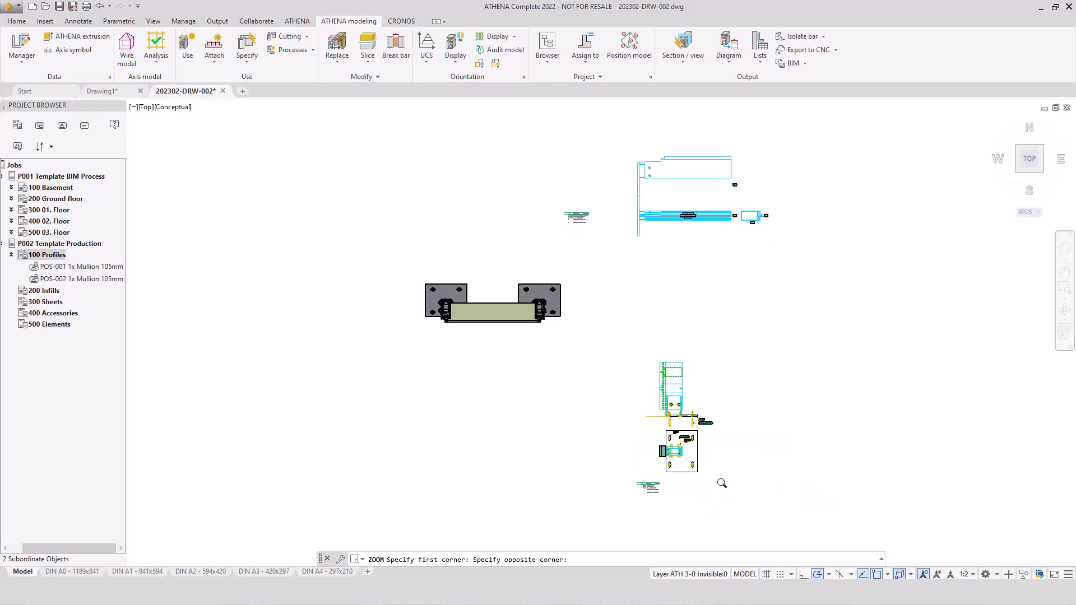
{"action": "left_click", "coordinate": [714, 493]}
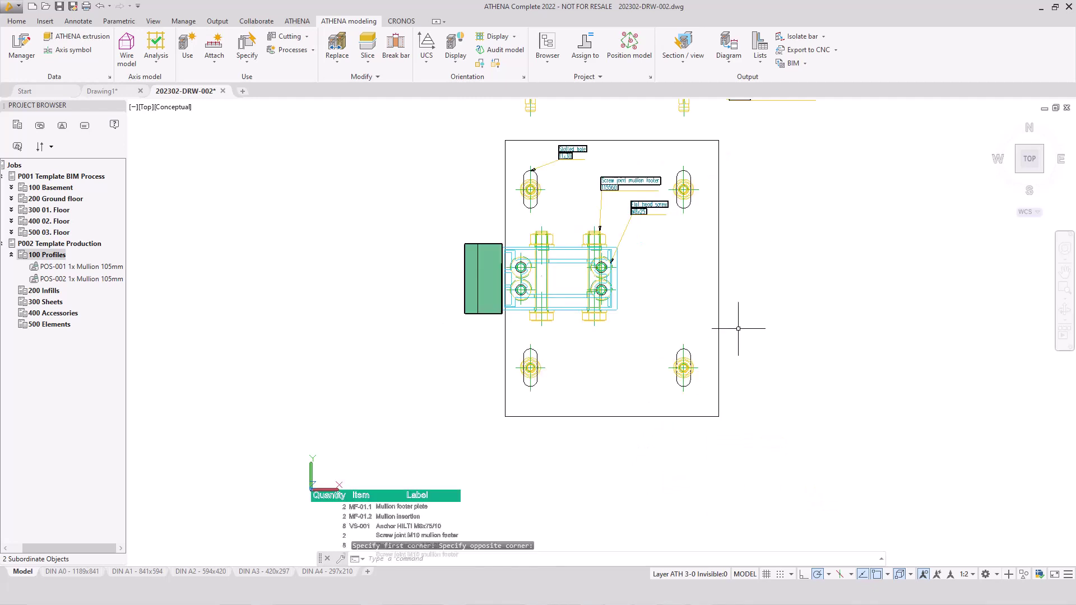
{"action": "middle_click_drag", "start_coordinate": [739, 328], "coordinate": [722, 376]}
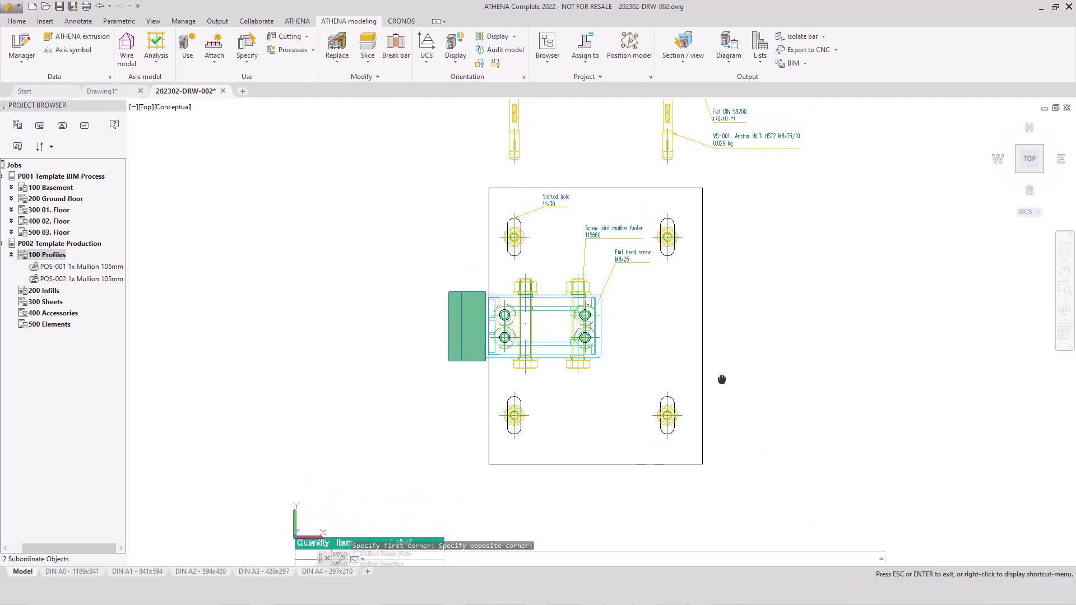
{"action": "left_click", "coordinate": [177, 108]}
{"action": "left_click", "coordinate": [209, 136]}
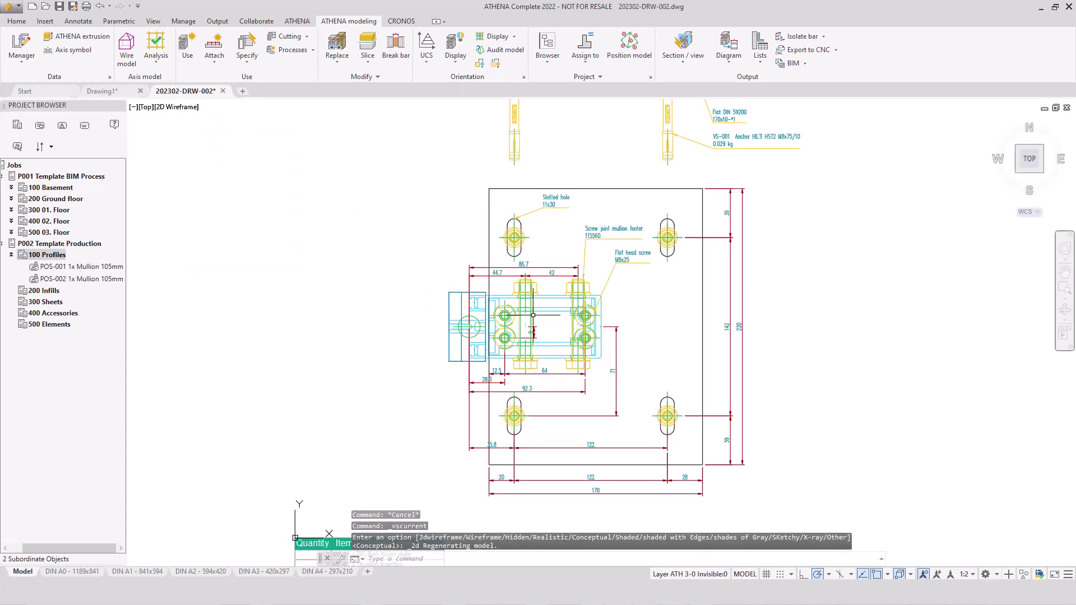
Examine the dimensions and part labels in the footer's plan detail and in the vertical detail above it
{"action": "scroll", "coordinate": [590, 364], "scroll_direction": "up", "scroll_amount": 2}
{"action": "scroll", "coordinate": [594, 358], "scroll_direction": "down", "scroll_amount": 3}
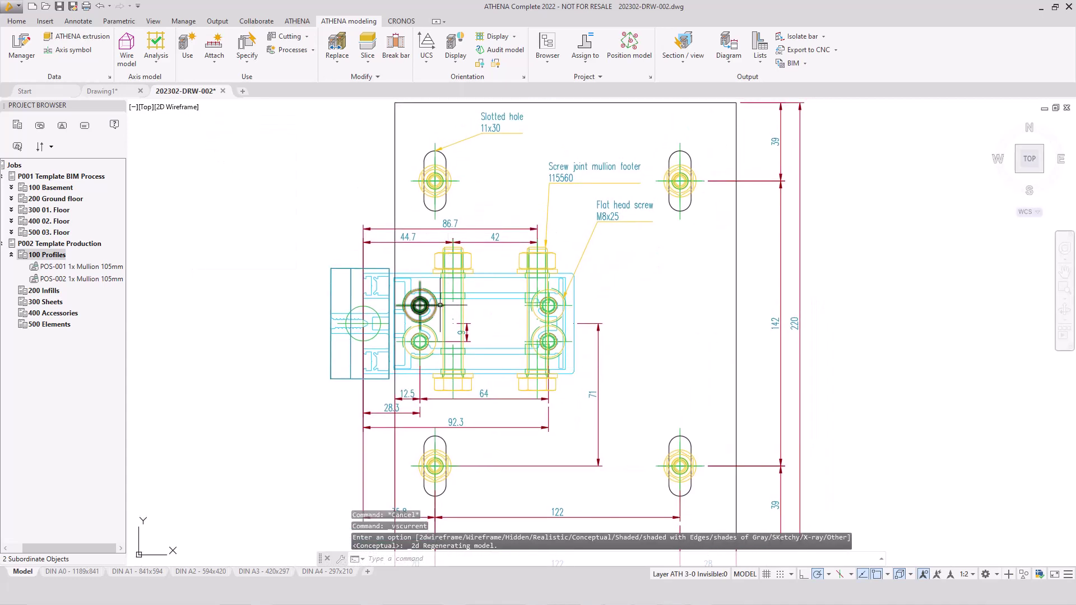
{"action": "scroll", "coordinate": [471, 230], "scroll_direction": "down", "scroll_amount": 1}
{"action": "mouse_move", "coordinate": [471, 231]}
{"action": "middle_mouse_down"}
{"action": "mouse_move", "coordinate": [480, 240]}
{"action": "mouse_move", "coordinate": [482, 444]}
{"action": "mouse_move", "coordinate": [553, 467]}
{"action": "middle_mouse_up"}
{"action": "scroll", "coordinate": [480, 240], "scroll_direction": "up", "scroll_amount": 2}
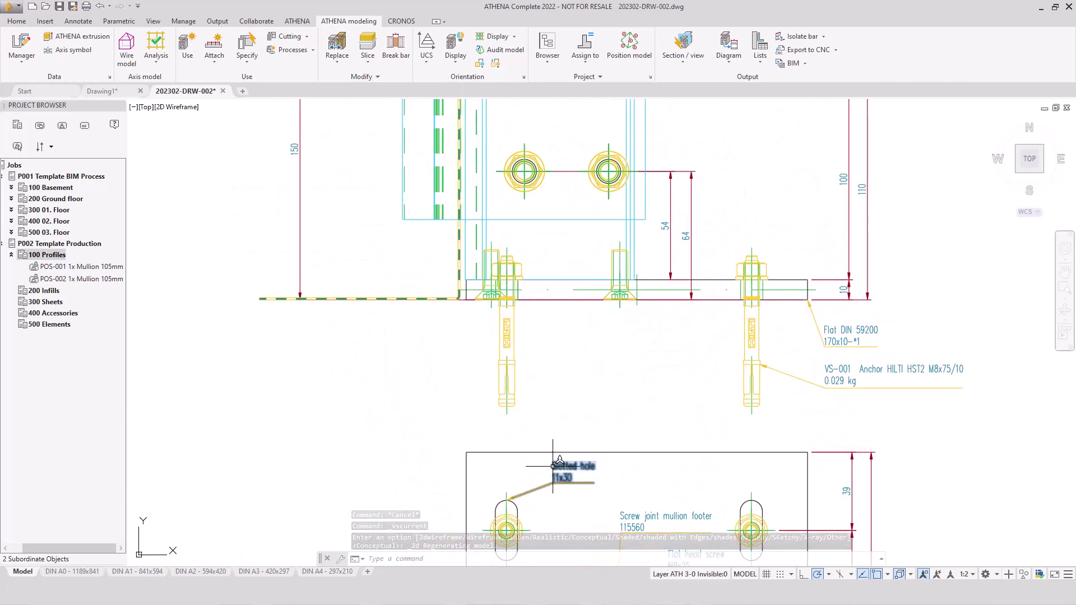
{"action": "mouse_move", "coordinate": [531, 208]}
{"action": "middle_mouse_down"}
{"action": "mouse_move", "coordinate": [515, 393]}
{"action": "mouse_move", "coordinate": [500, 402]}
{"action": "mouse_move", "coordinate": [454, 327]}
{"action": "middle_mouse_up"}
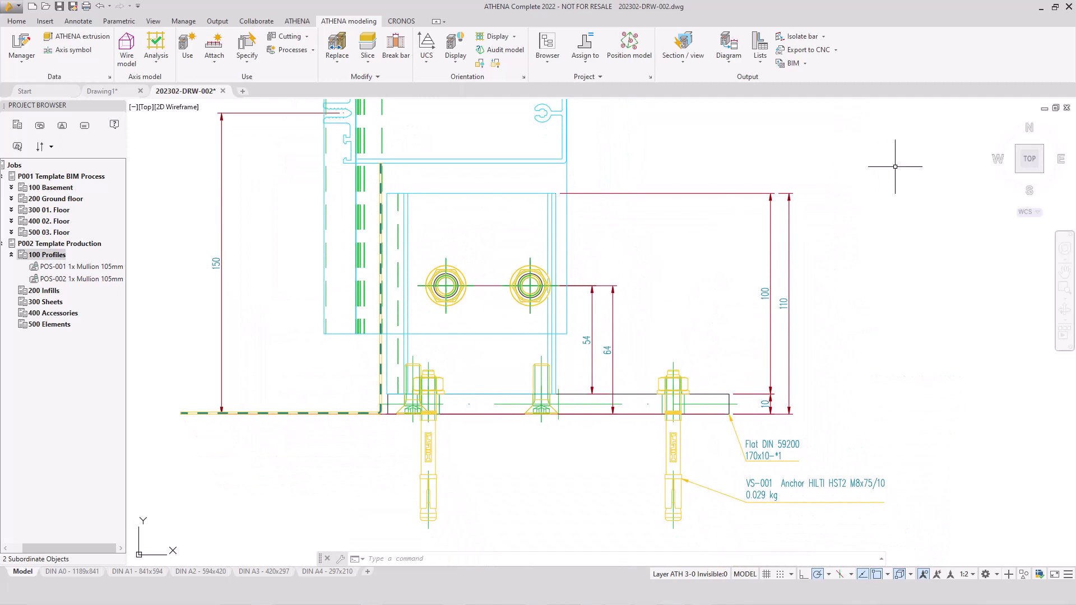